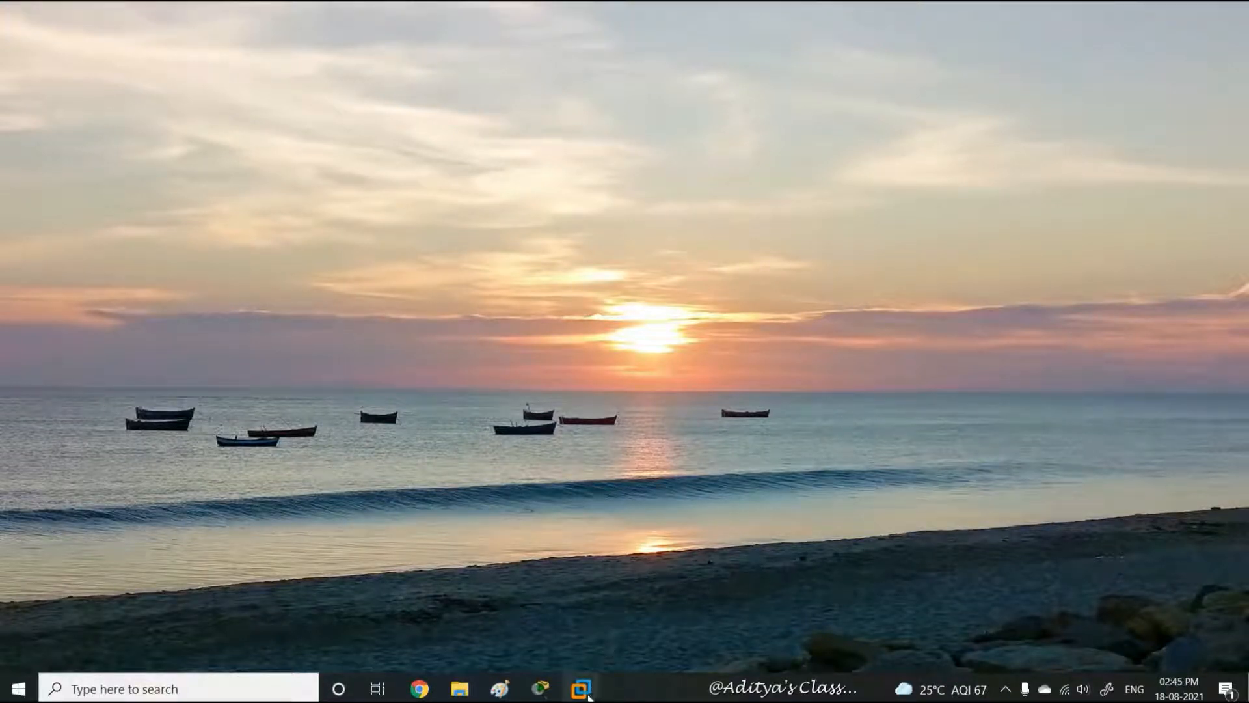
Switch to the Windows Server virtual machine and check its existing drives in File Explorer
mouse_move(581, 688)
click(538, 584)
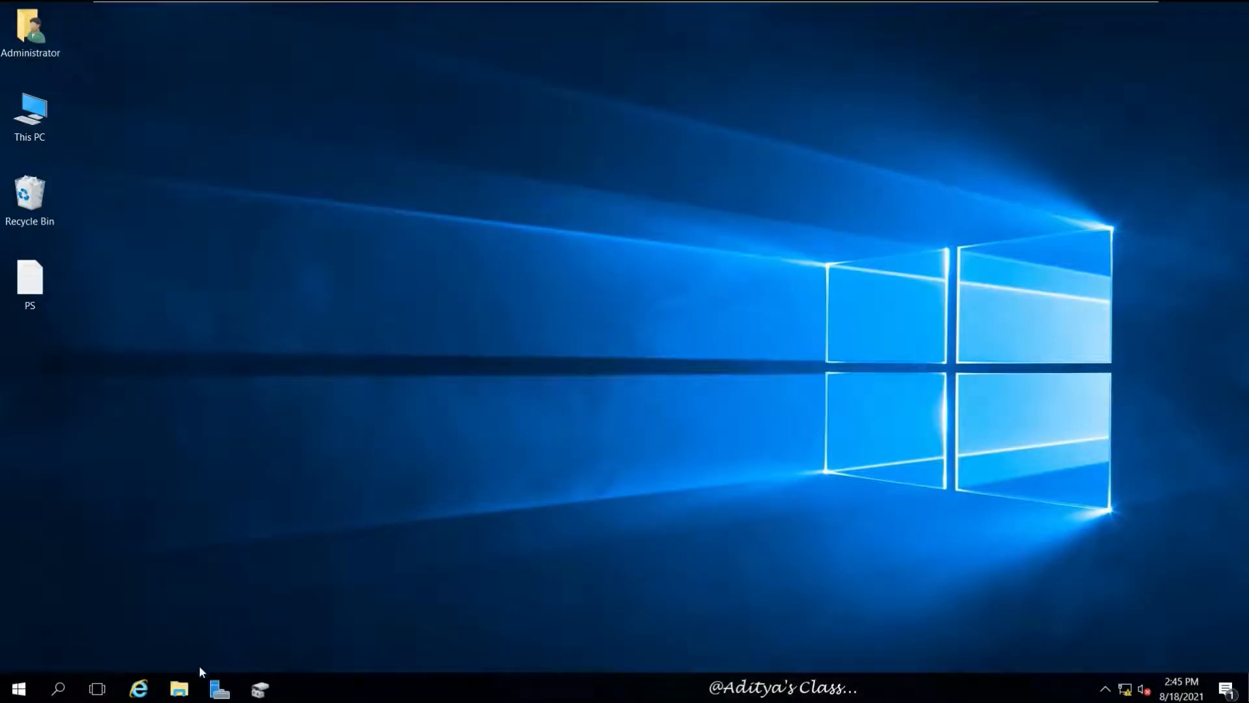
click(179, 688)
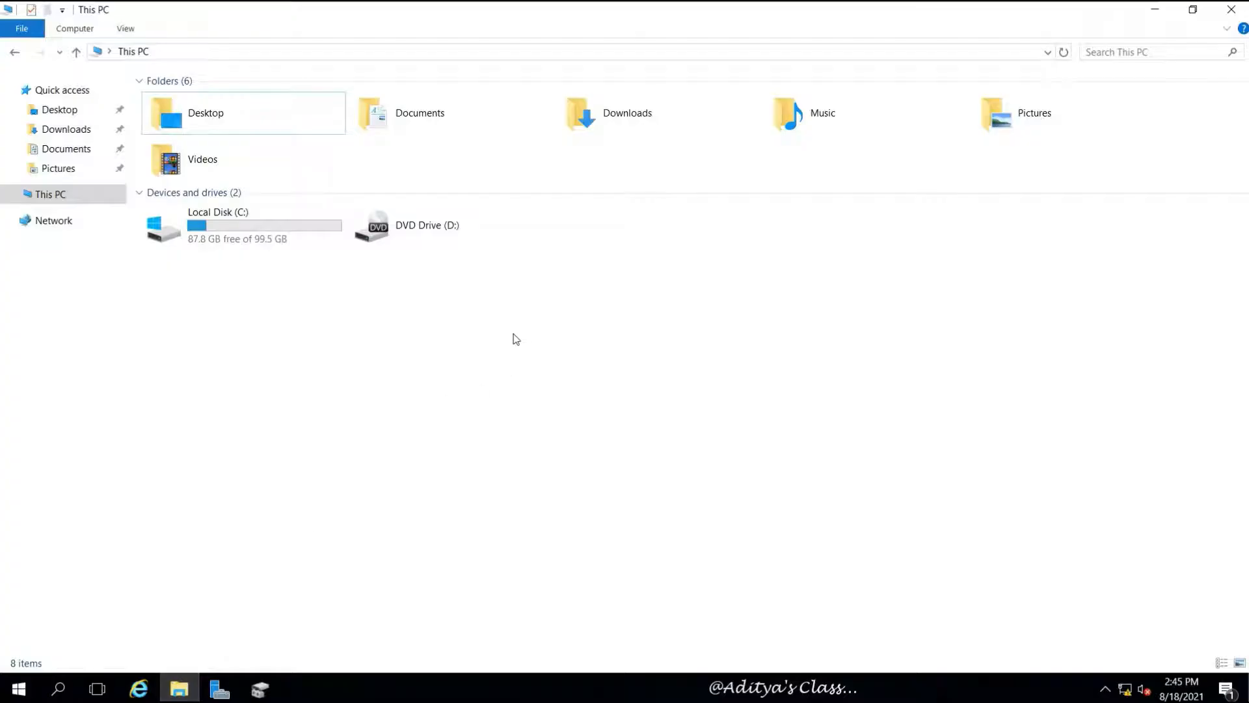
click(260, 227)
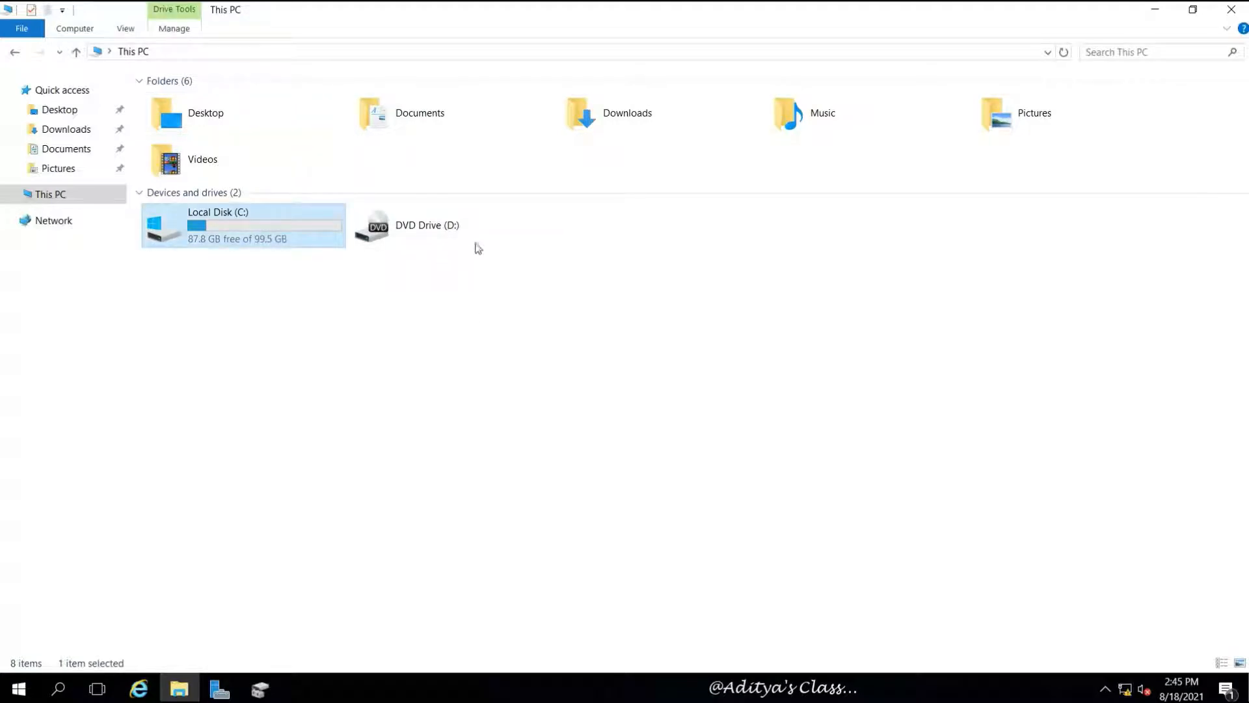
In Disk Management, start a new RAID-5 volume on Disk 1 and add Disk 2 and Disk 3 to it
click(263, 688)
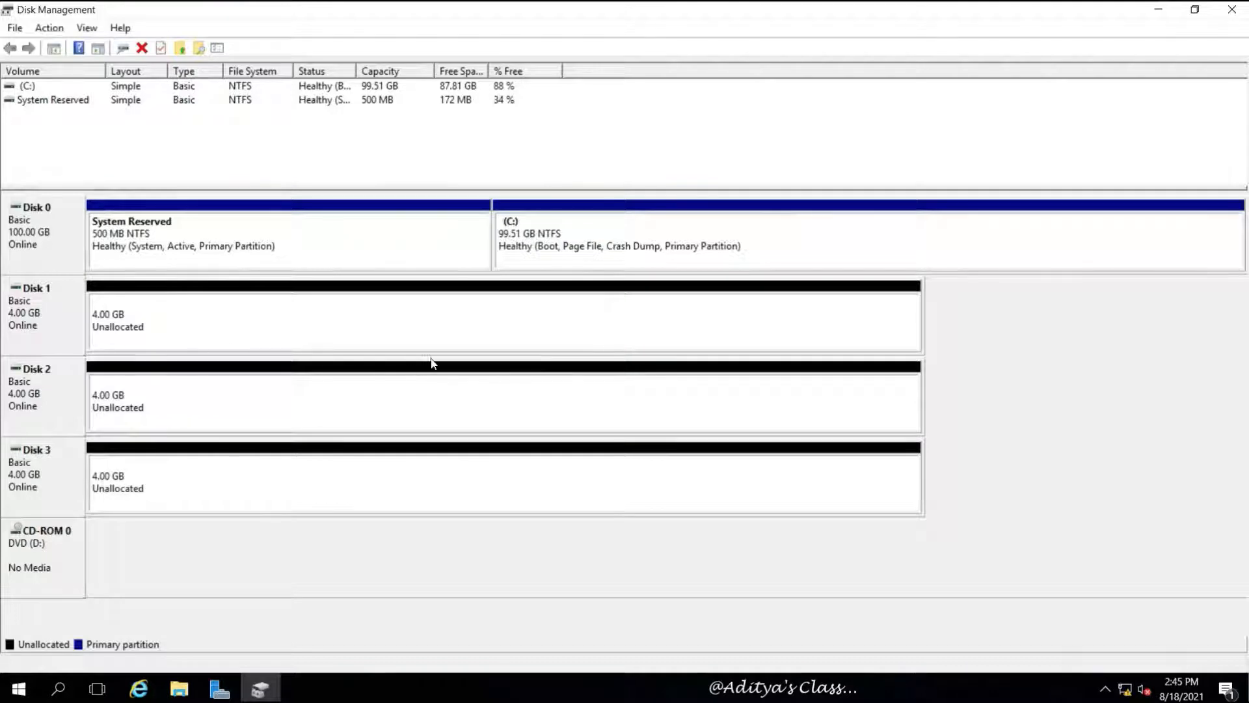
right_click(60, 310)
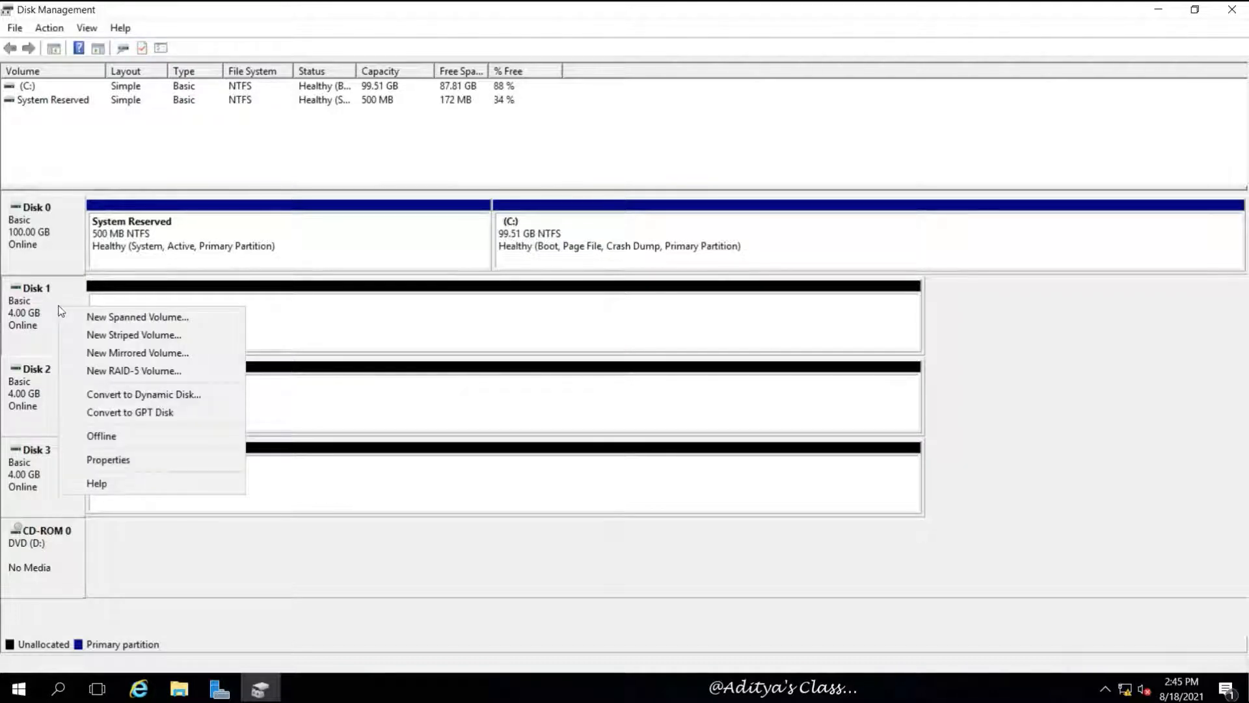
click(169, 370)
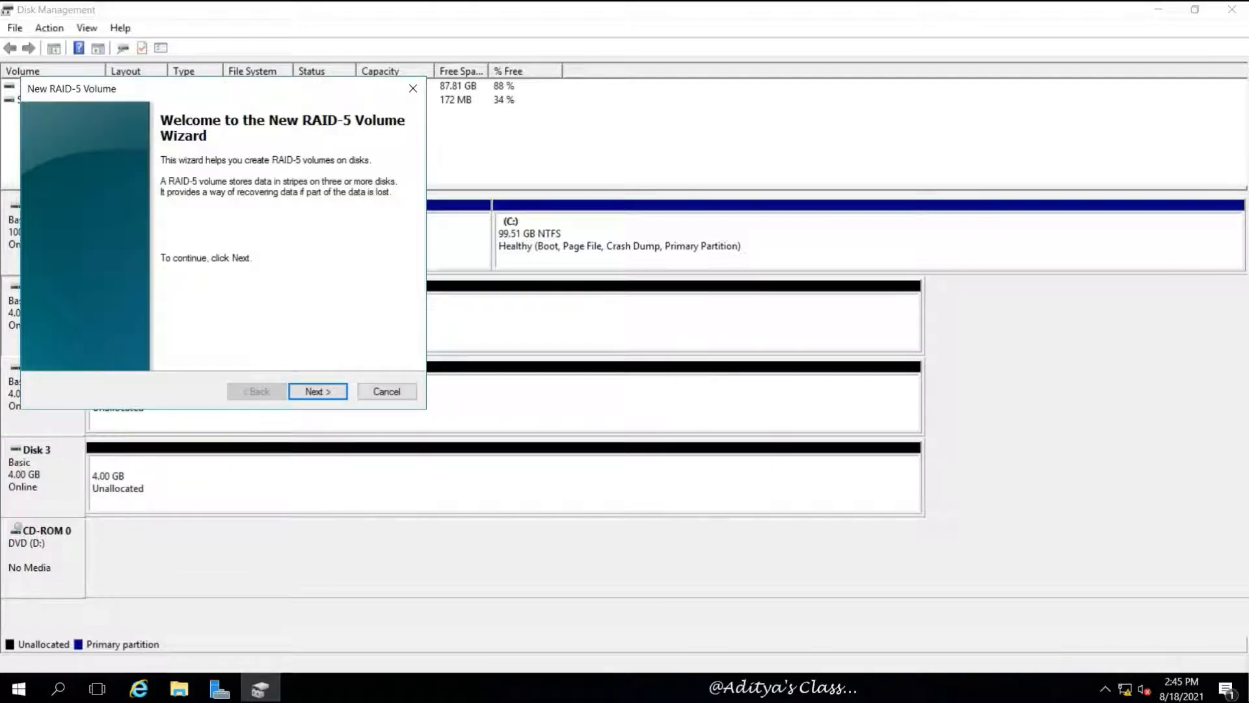
drag(245, 91, 721, 54)
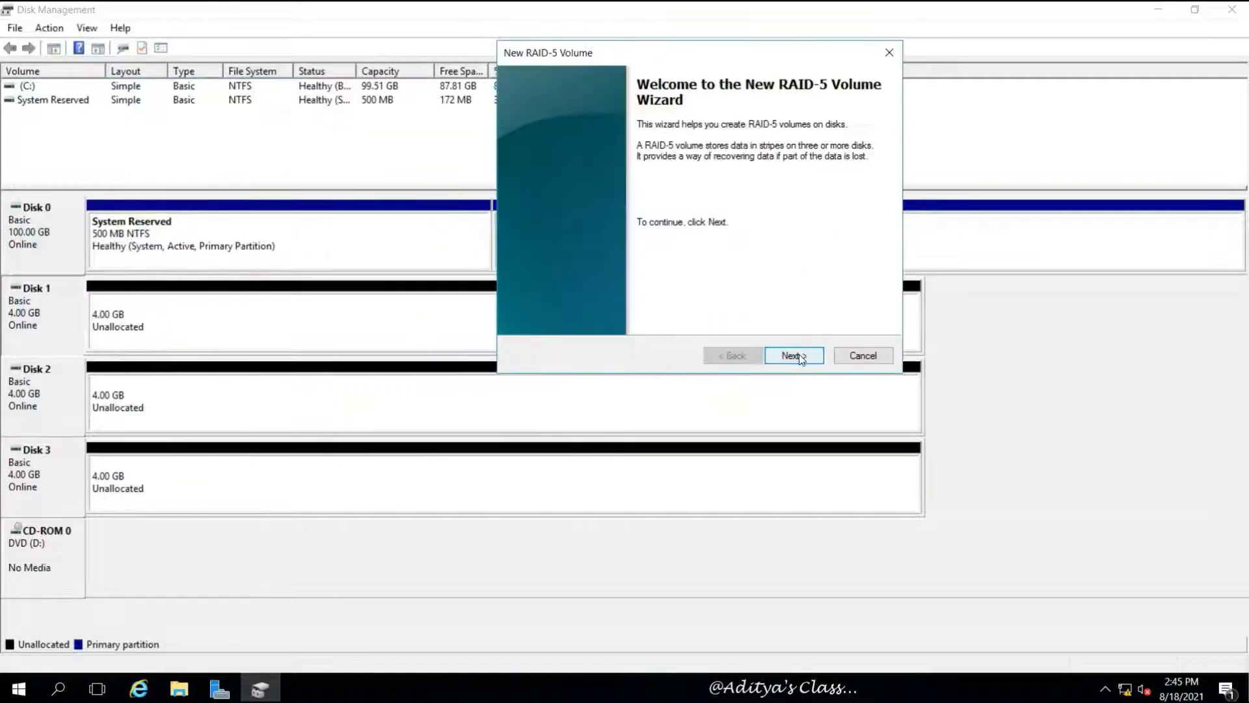
click(798, 354)
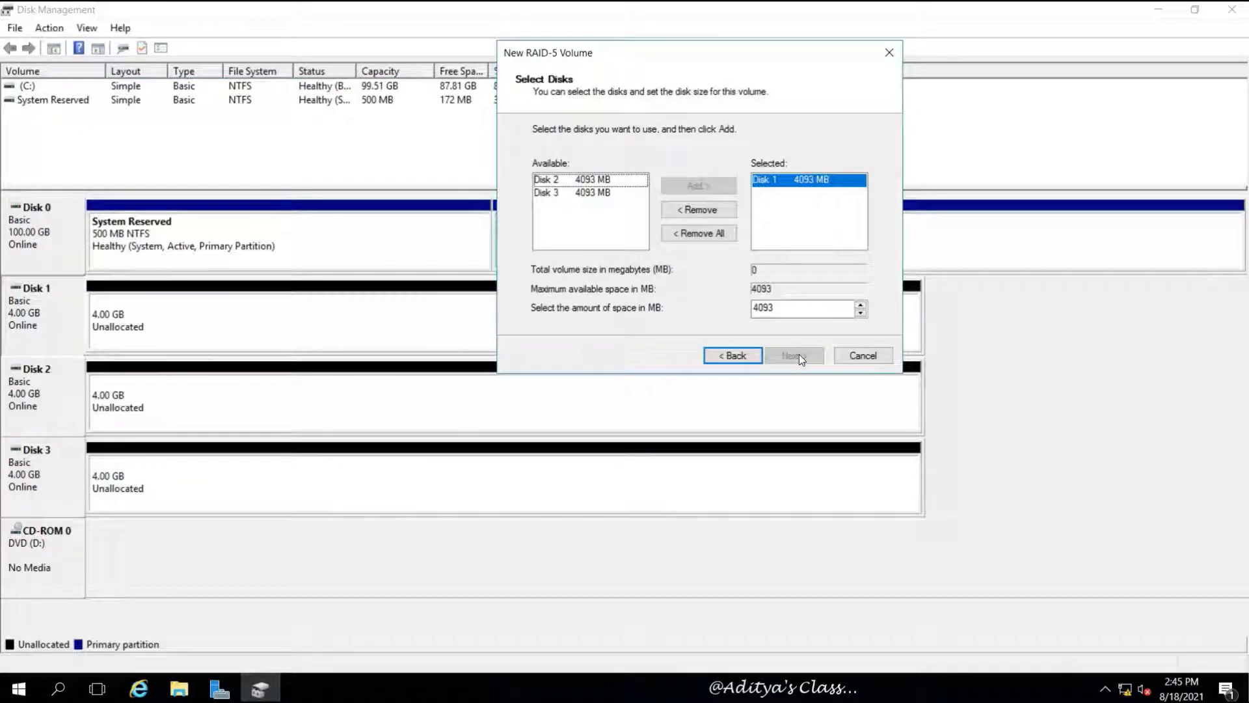
click(611, 181)
click(711, 187)
click(712, 187)
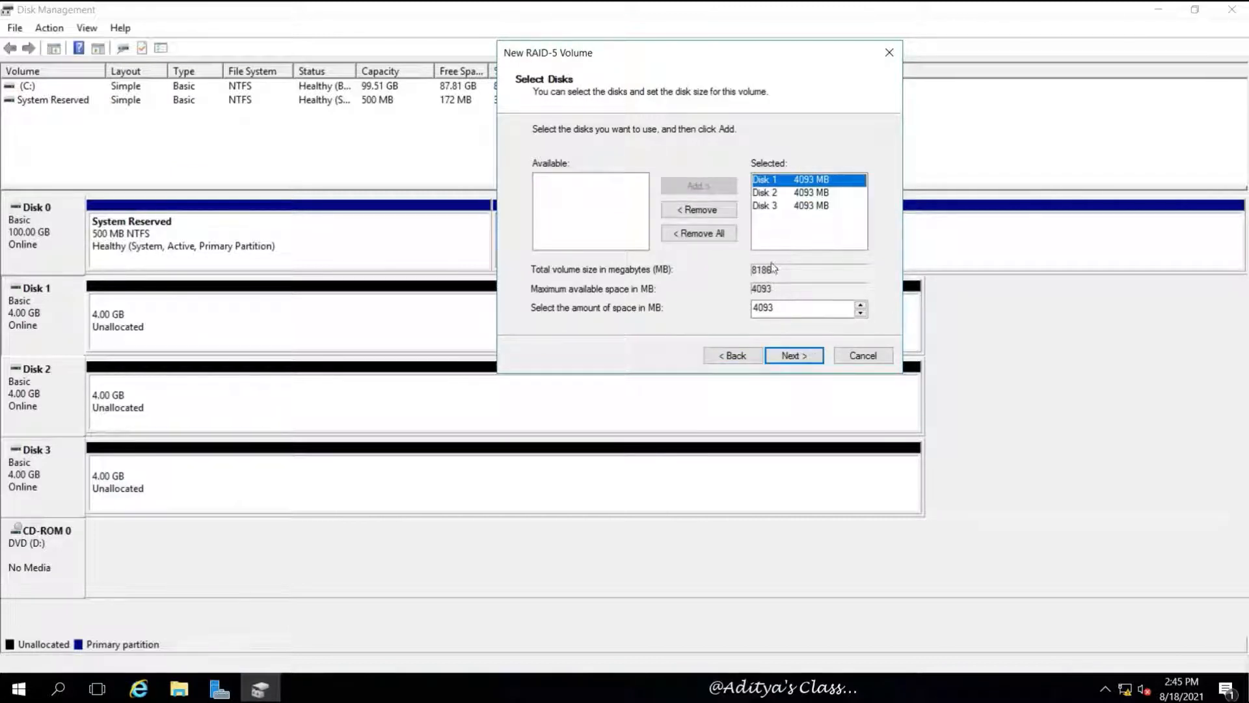
click(796, 358)
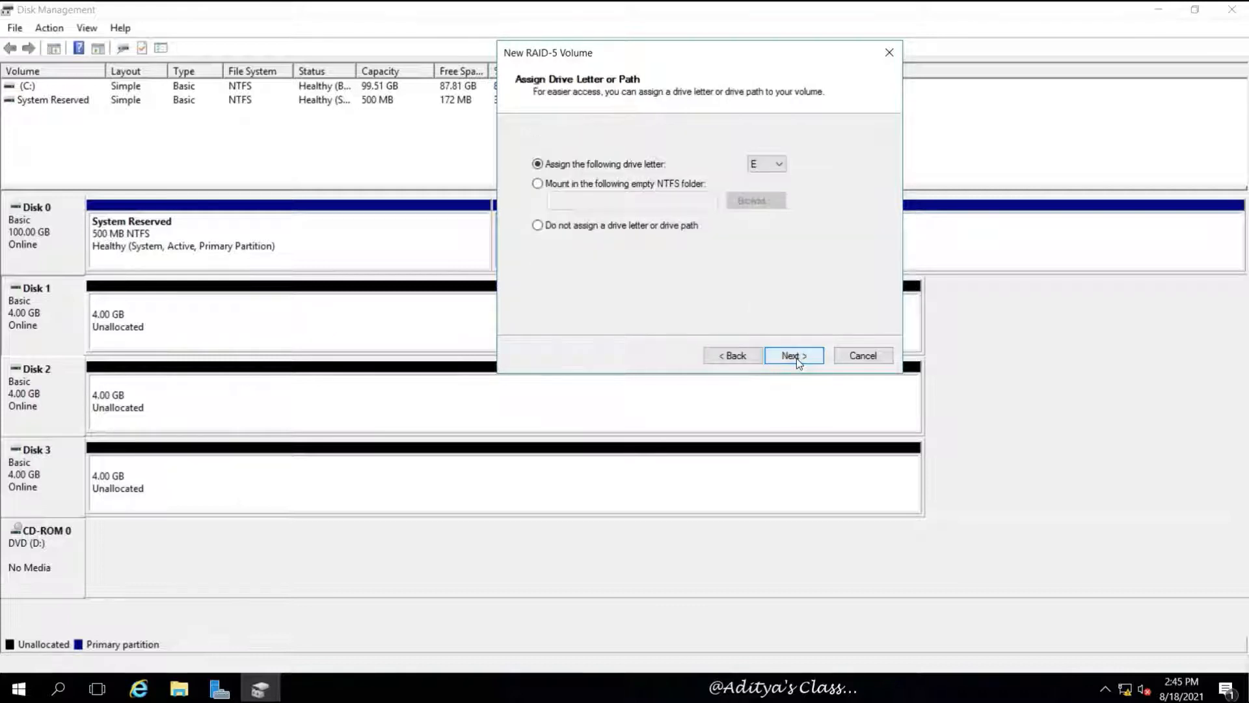
Create the RAID-5 volume as drive E with NTFS, an empty volume label and quick format, accepting conversion to dynamic disks
click(796, 357)
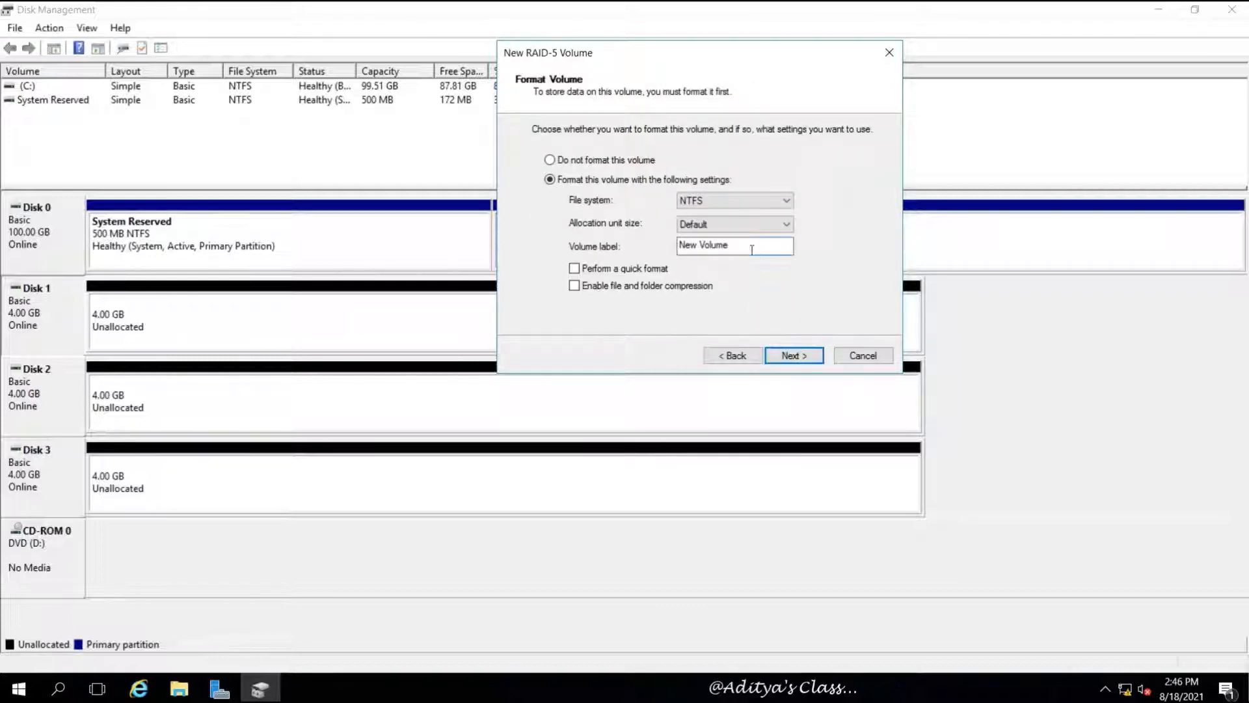
drag(730, 245, 678, 246)
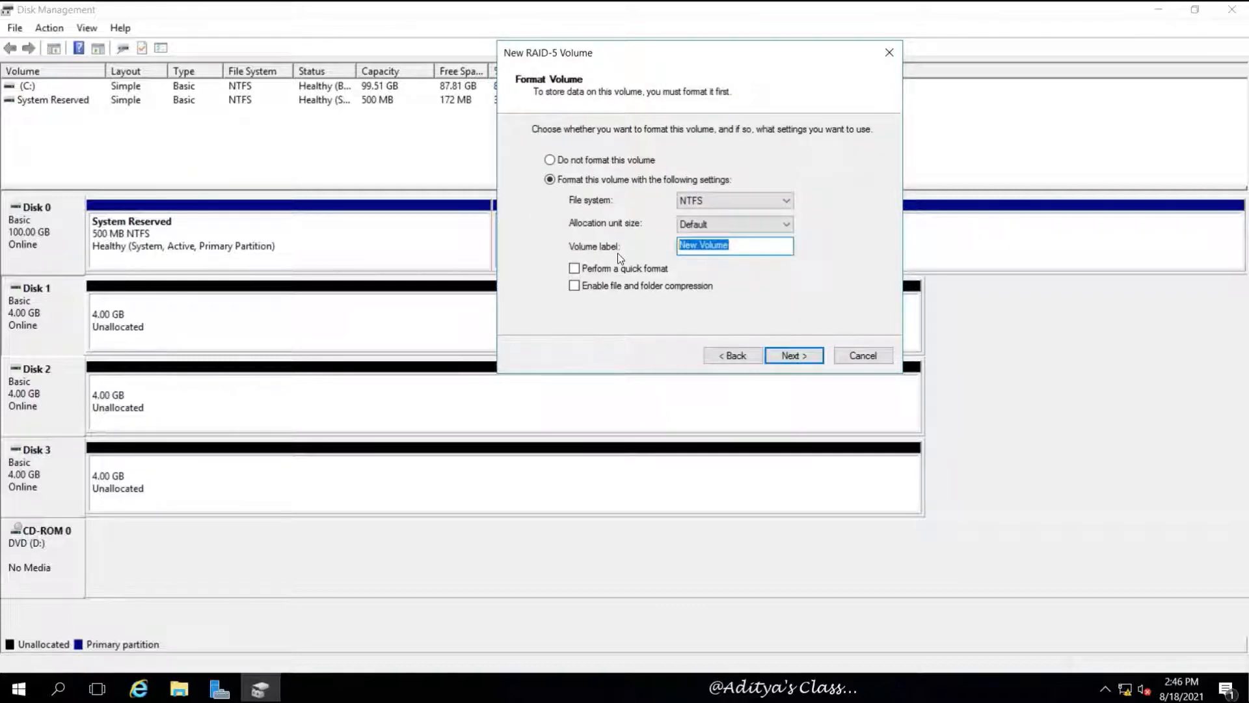
key(BackSpace)
click(598, 270)
click(796, 356)
click(796, 357)
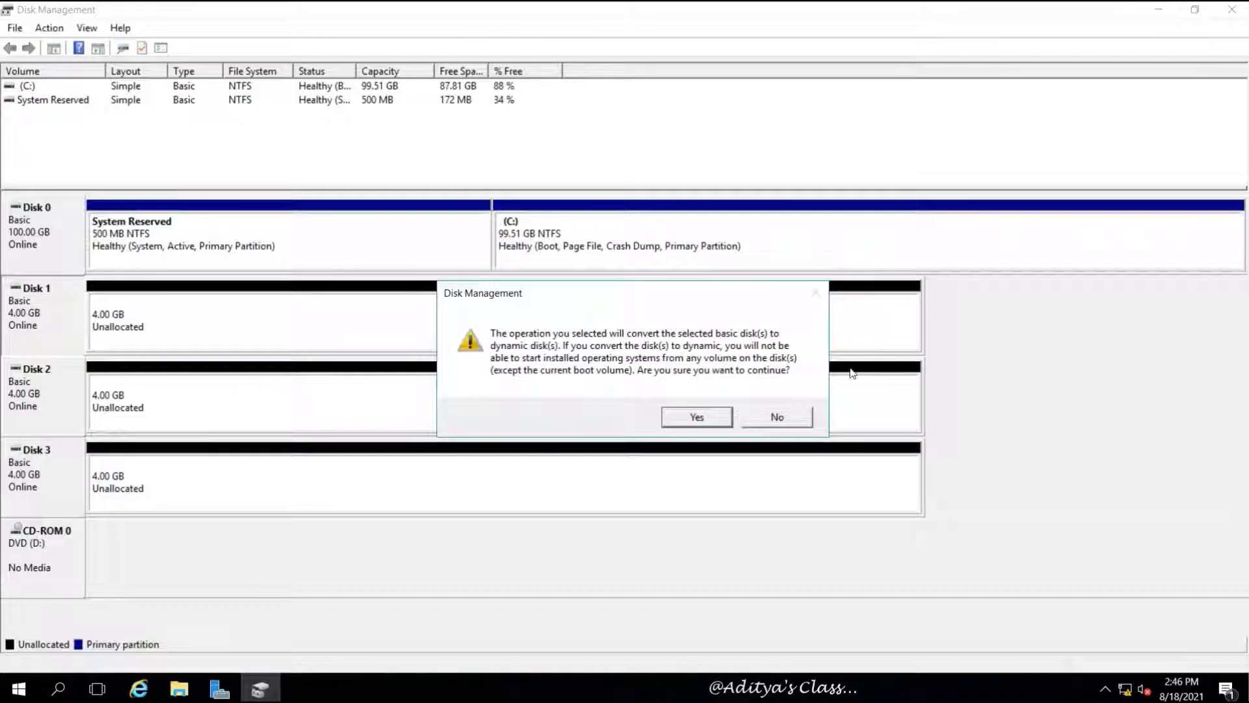
click(696, 418)
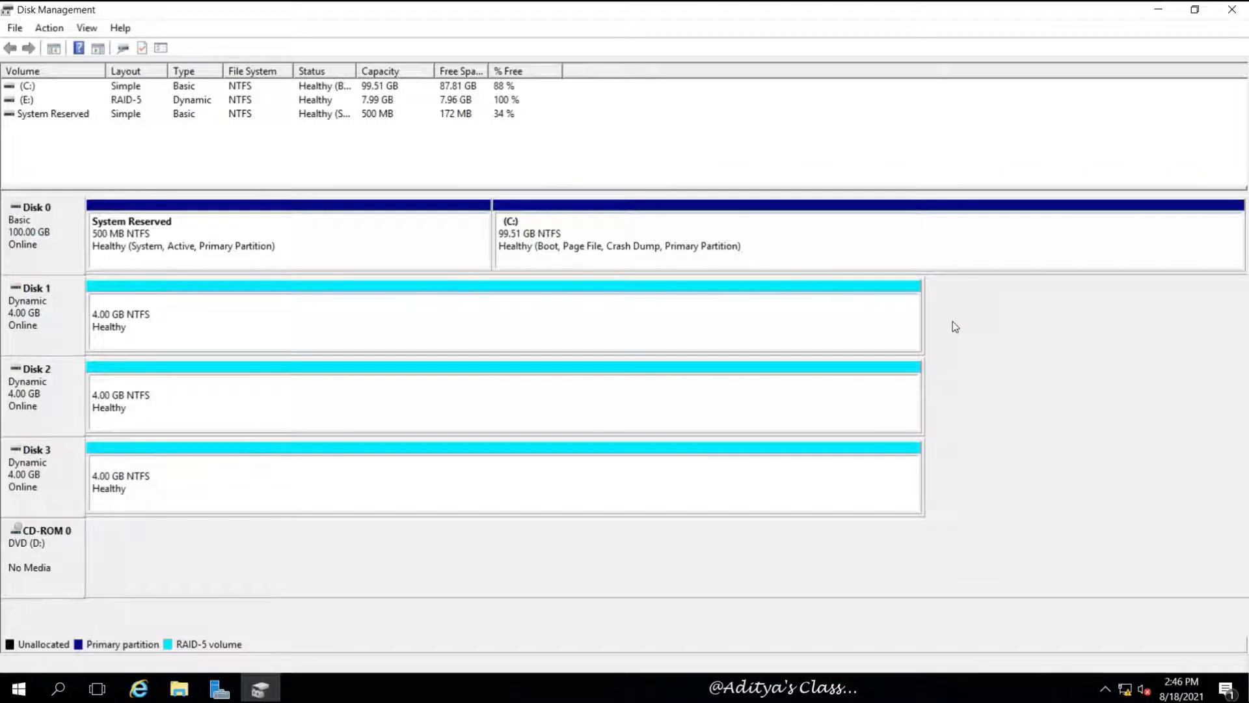
Check the properties of drive E in File Explorer and close both File Explorer and Disk Management
click(179, 688)
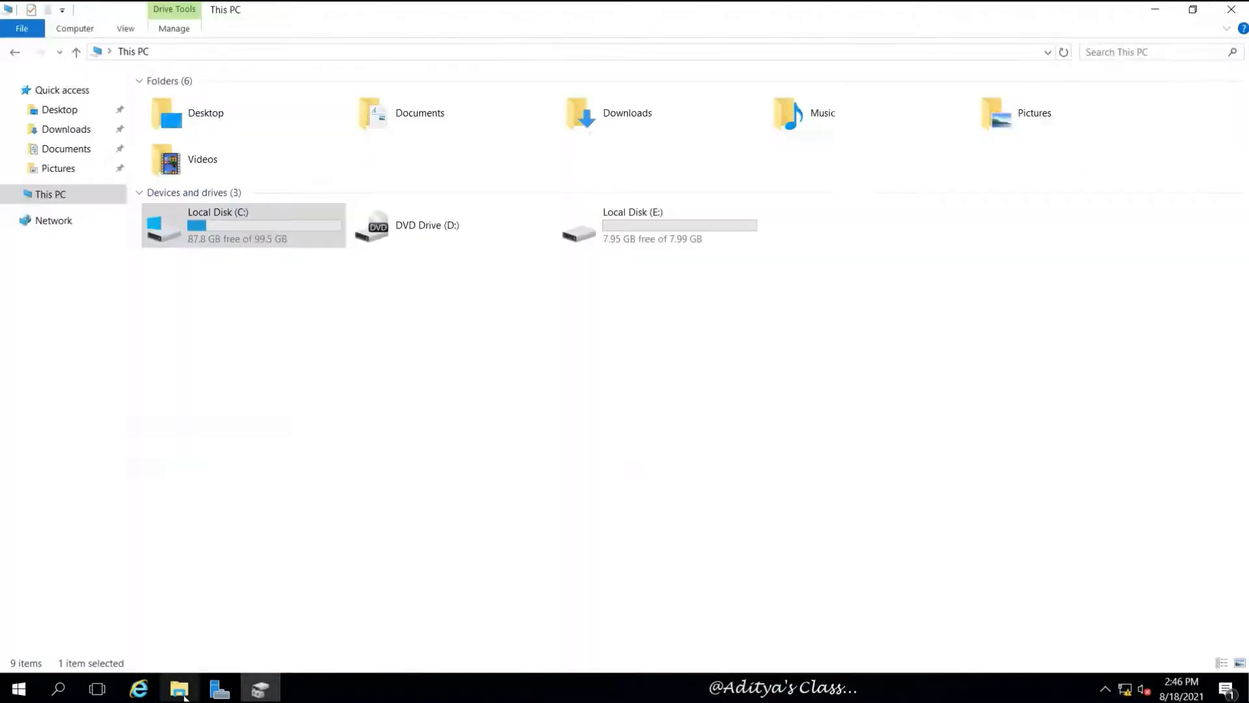
right_click(655, 222)
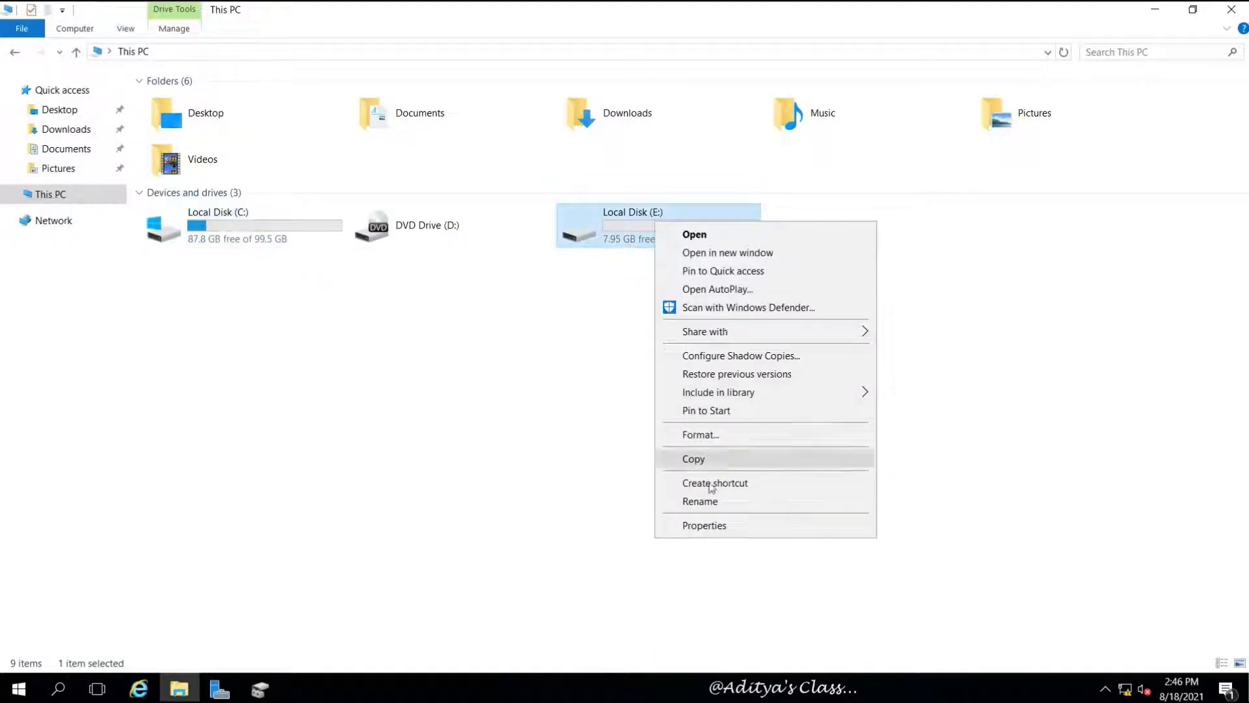
click(719, 520)
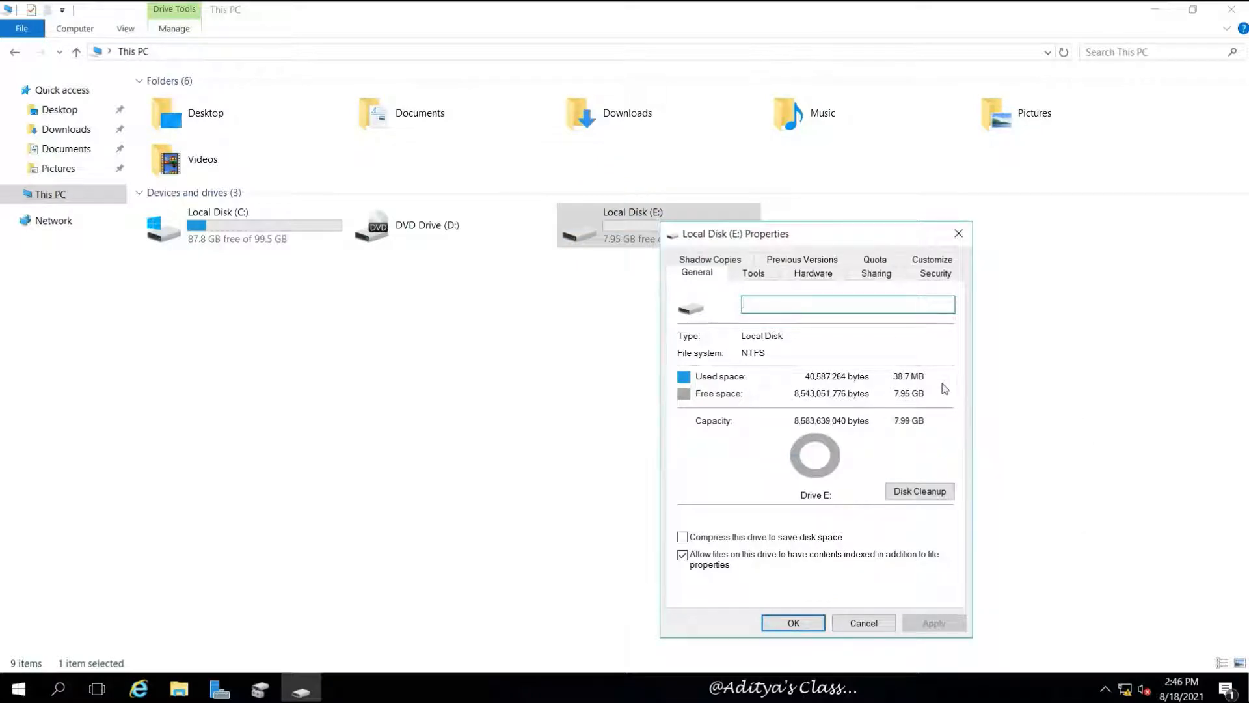
click(959, 233)
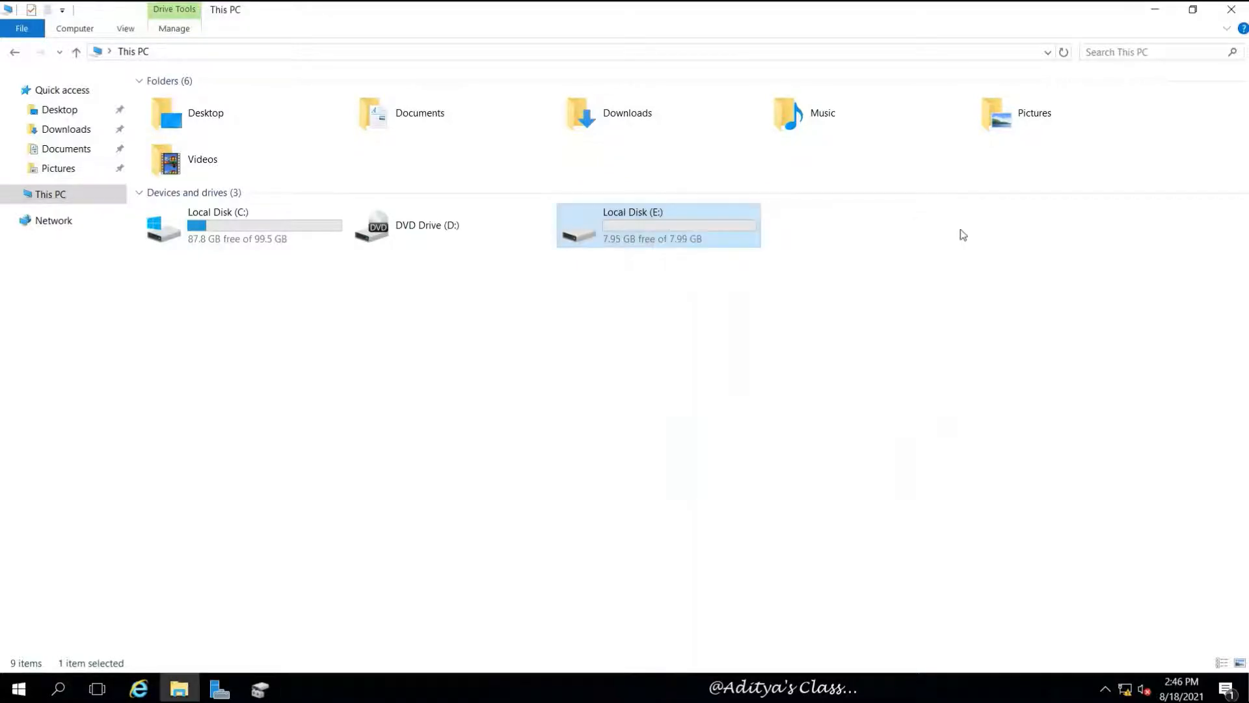
click(628, 310)
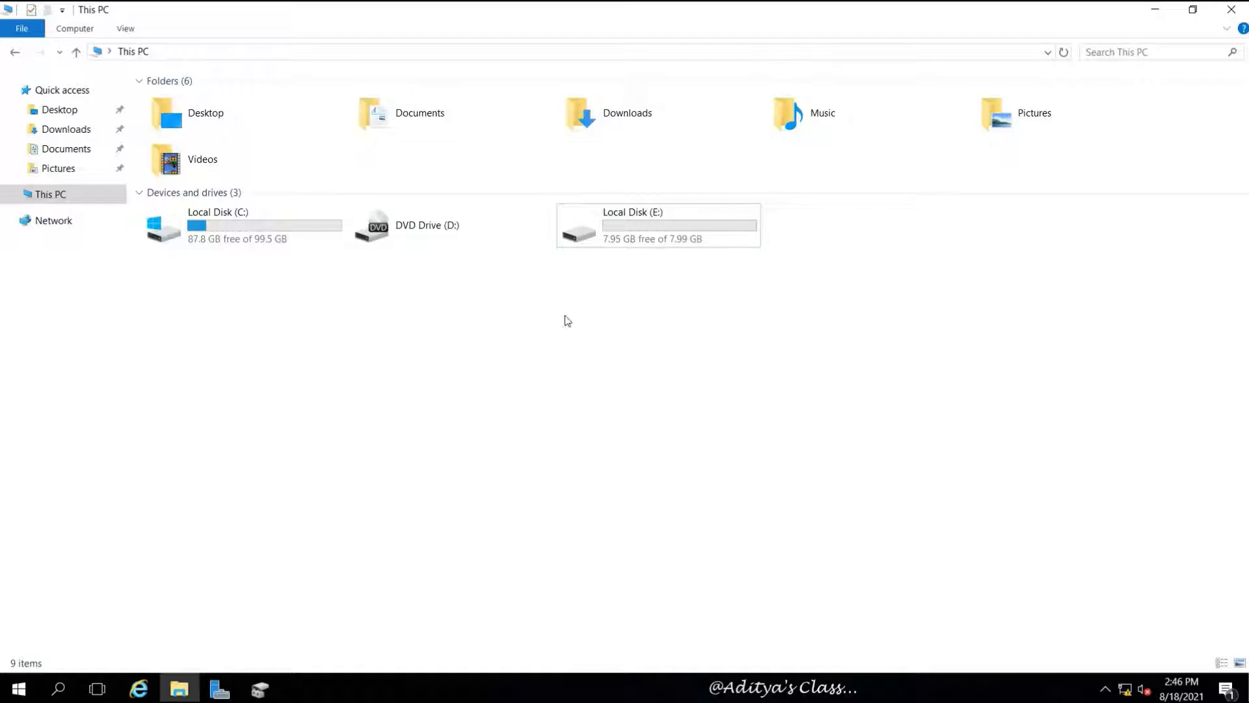
click(1234, 9)
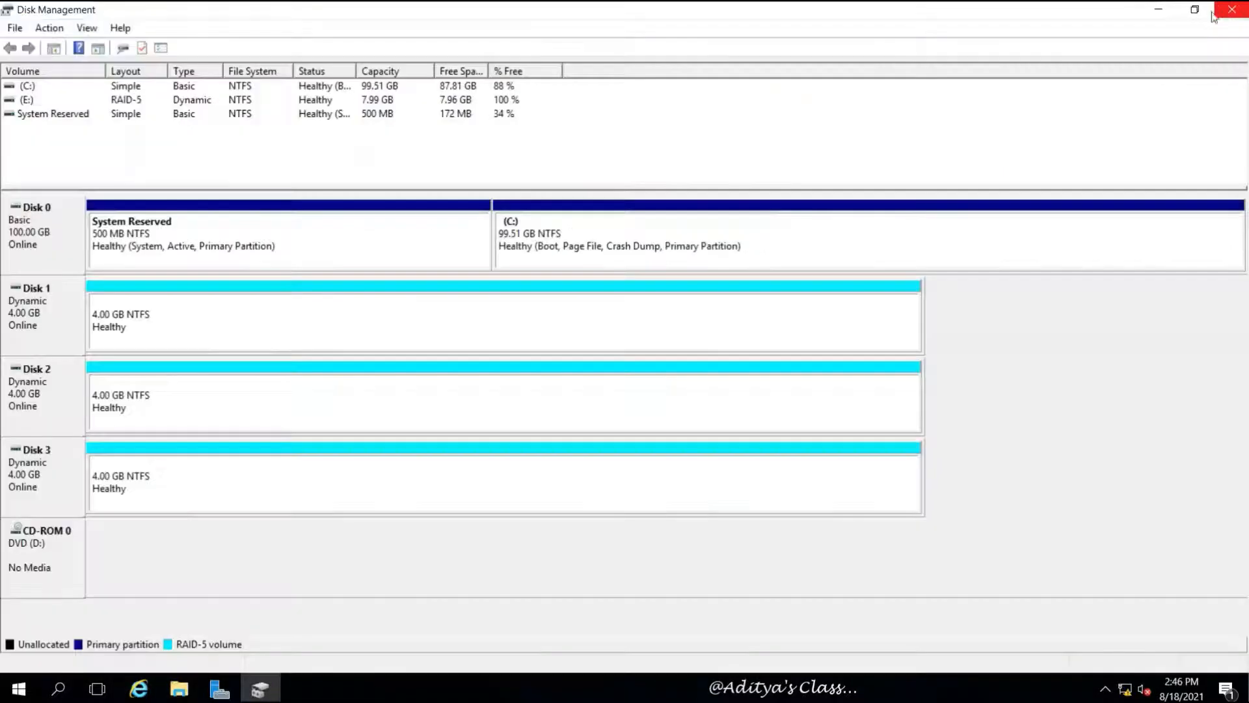
click(1235, 9)
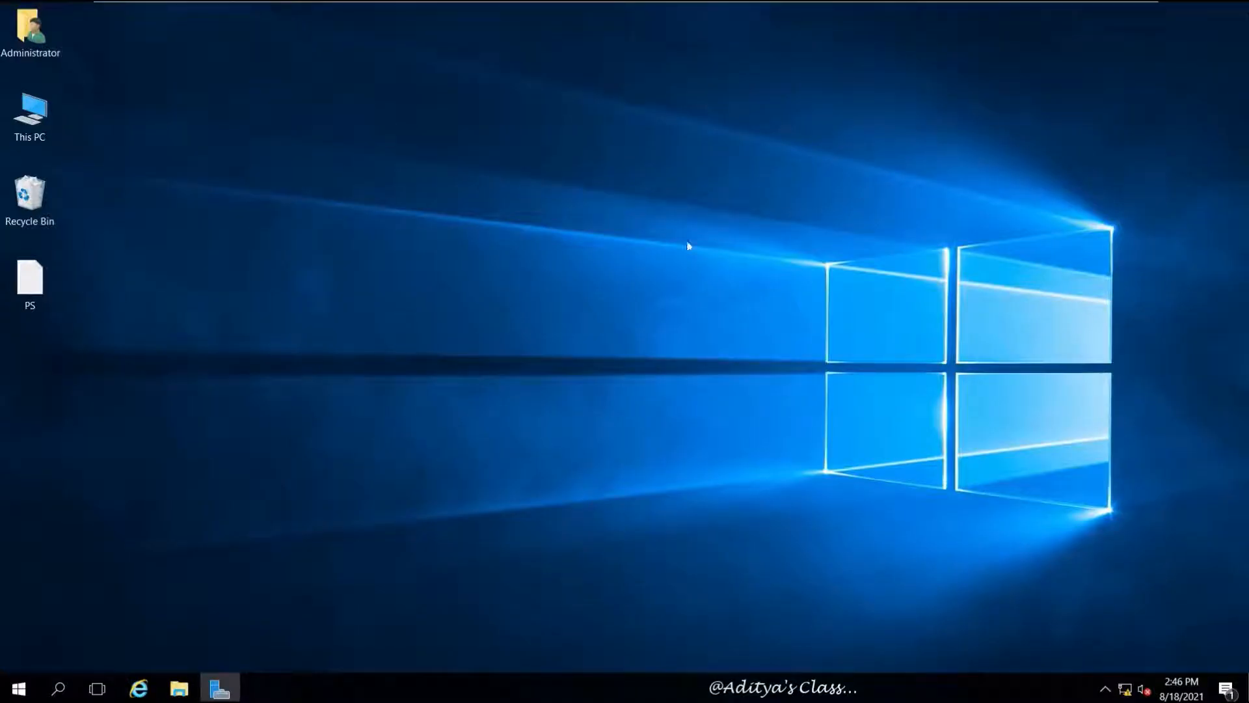
Switch to Server Manager and open the iSCSI page of File and Storage Services
click(221, 687)
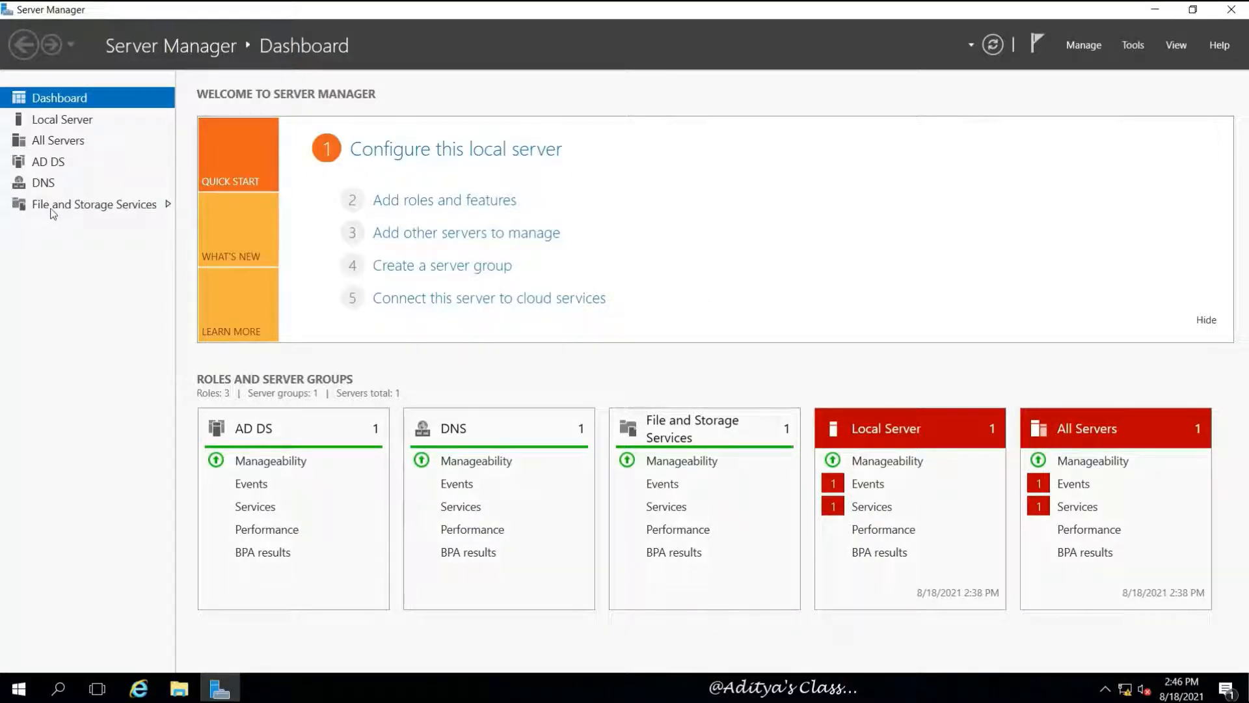
click(53, 207)
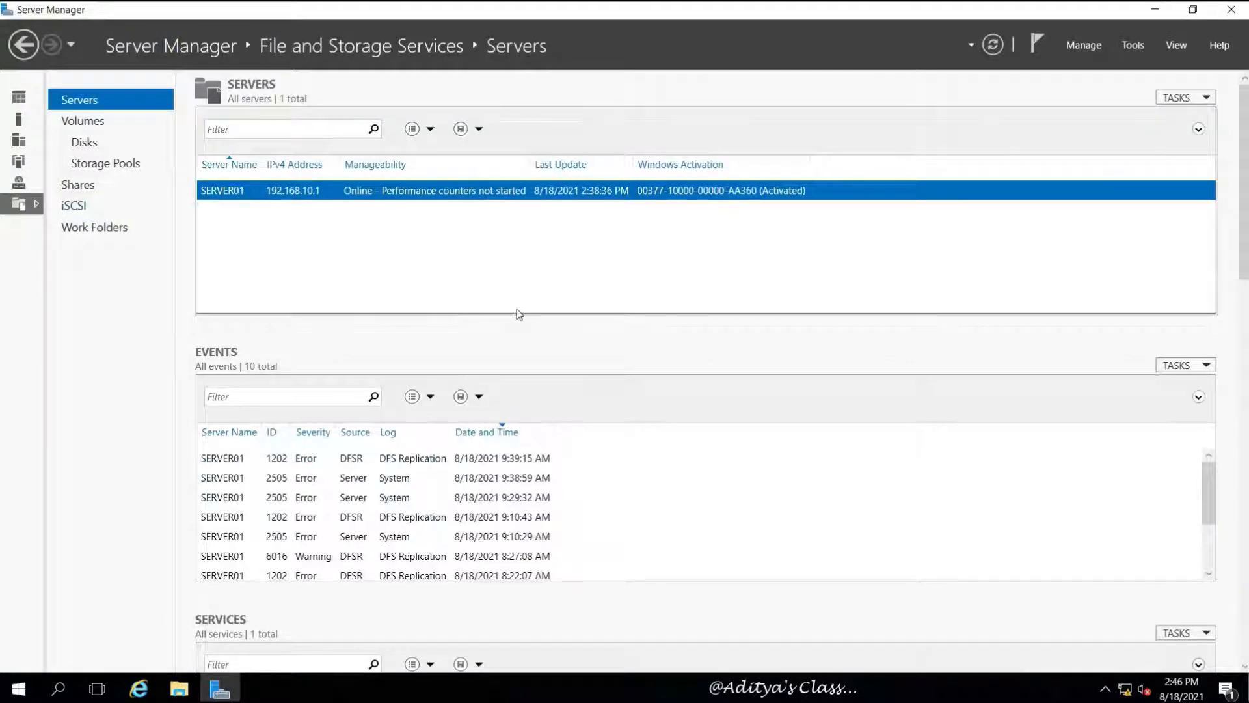
click(75, 206)
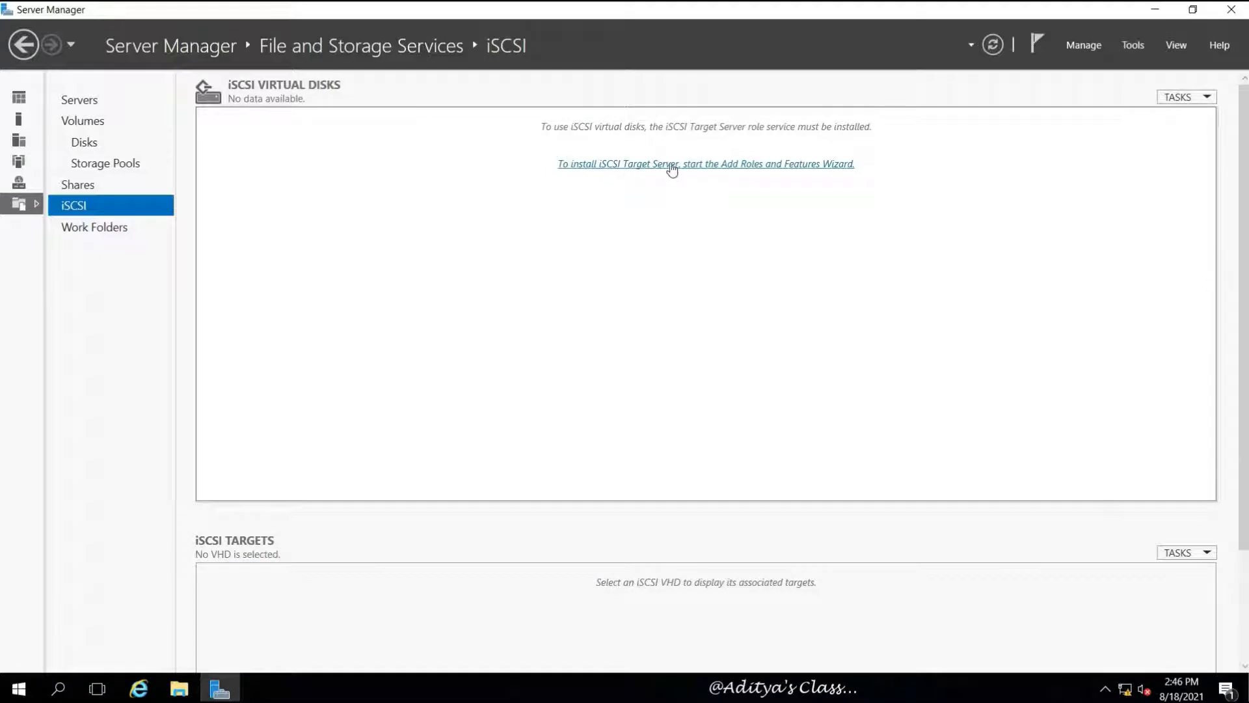
Install the iSCSI Target Server role service without extra features and close the wizard when installation finishes
click(804, 168)
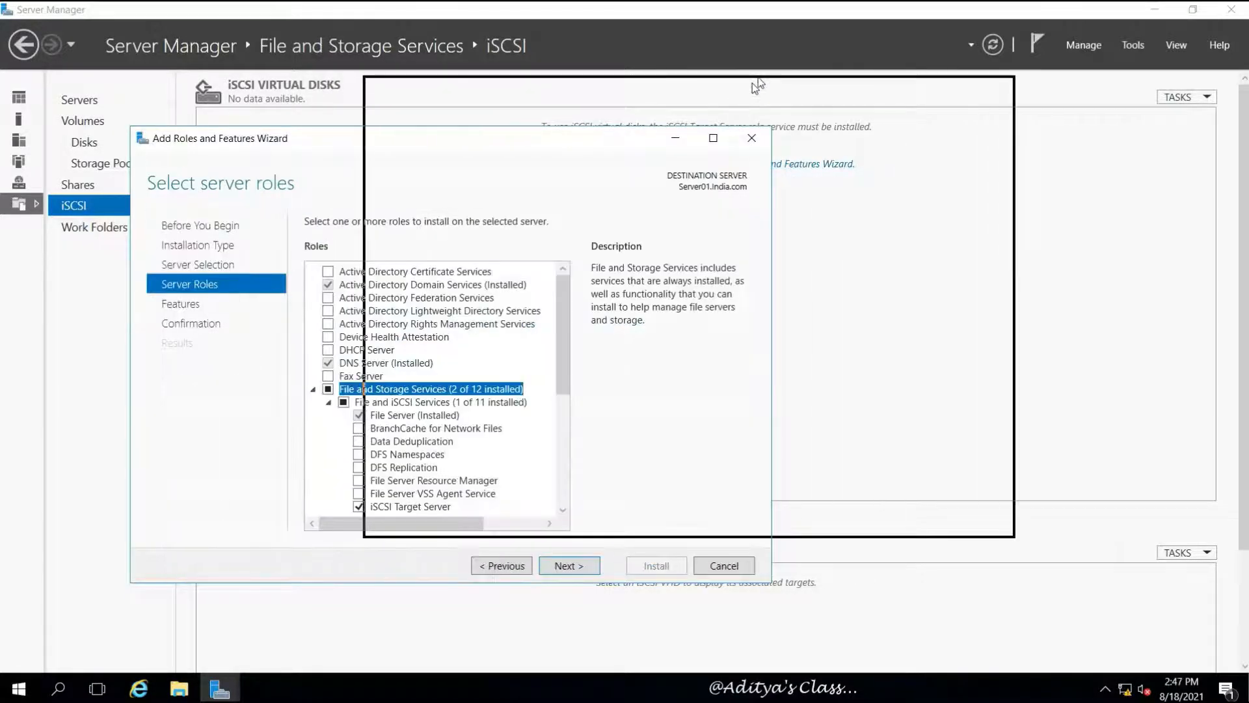
drag(752, 83, 758, 72)
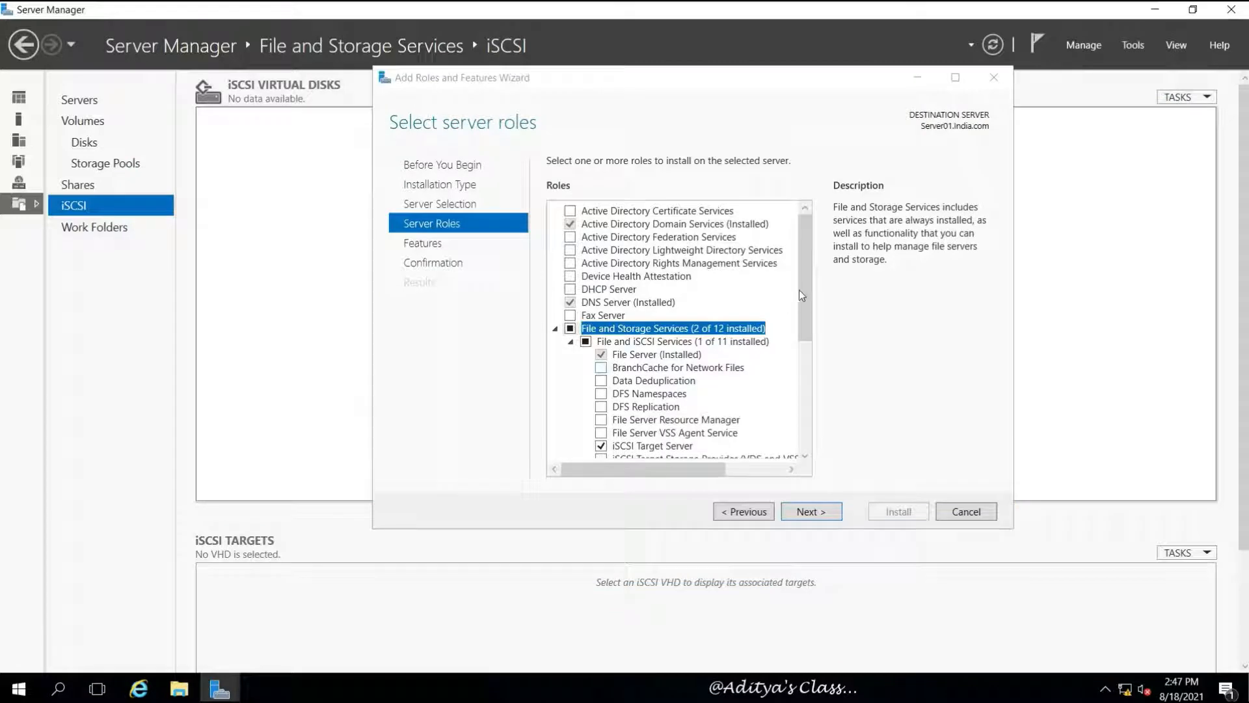
drag(804, 287, 800, 344)
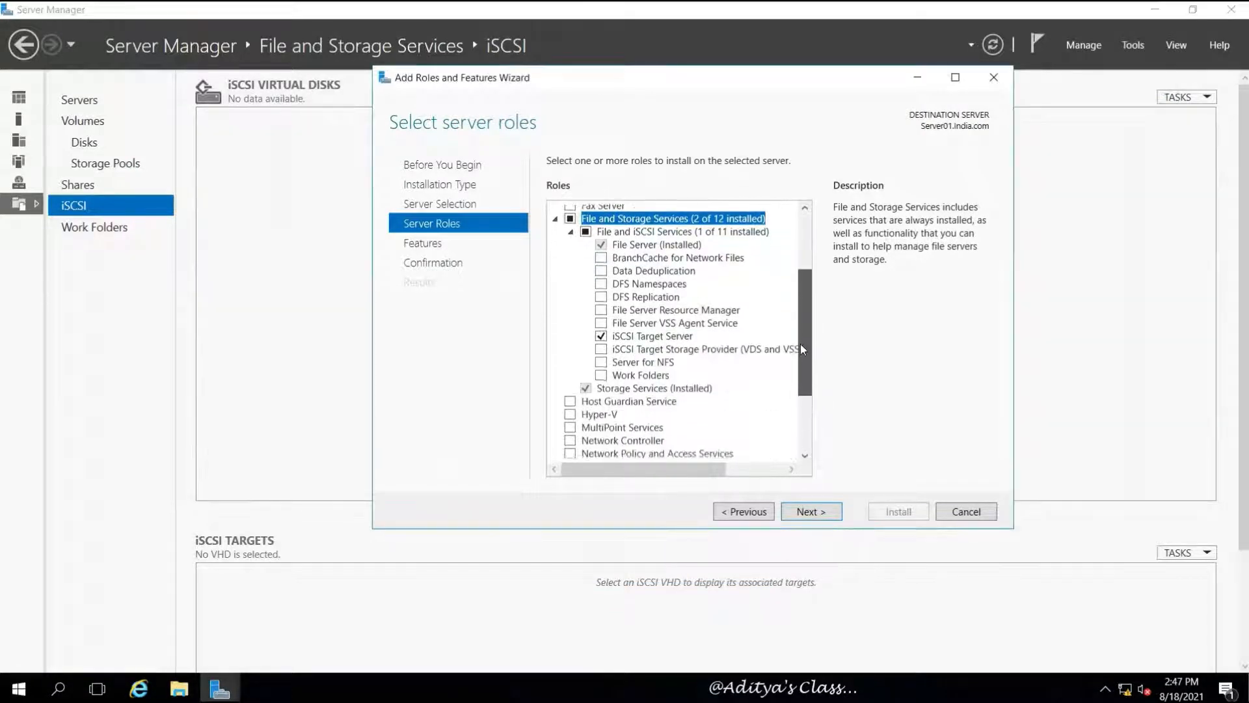
click(665, 337)
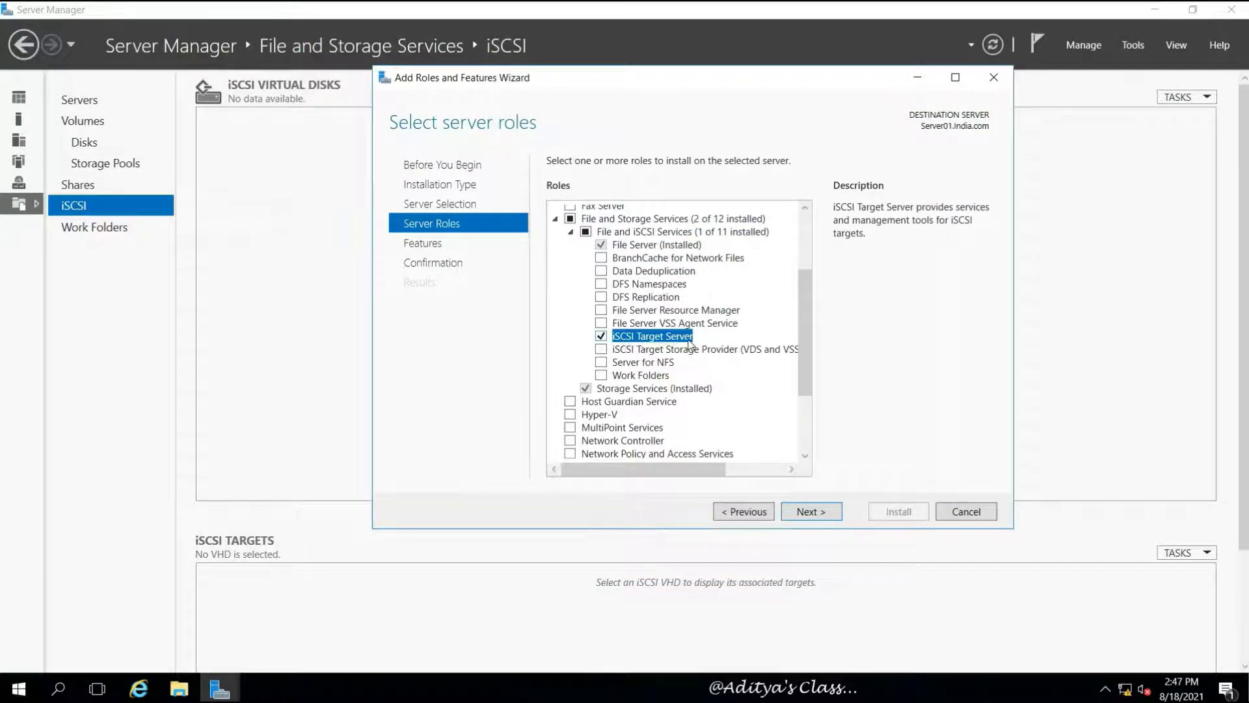
click(815, 513)
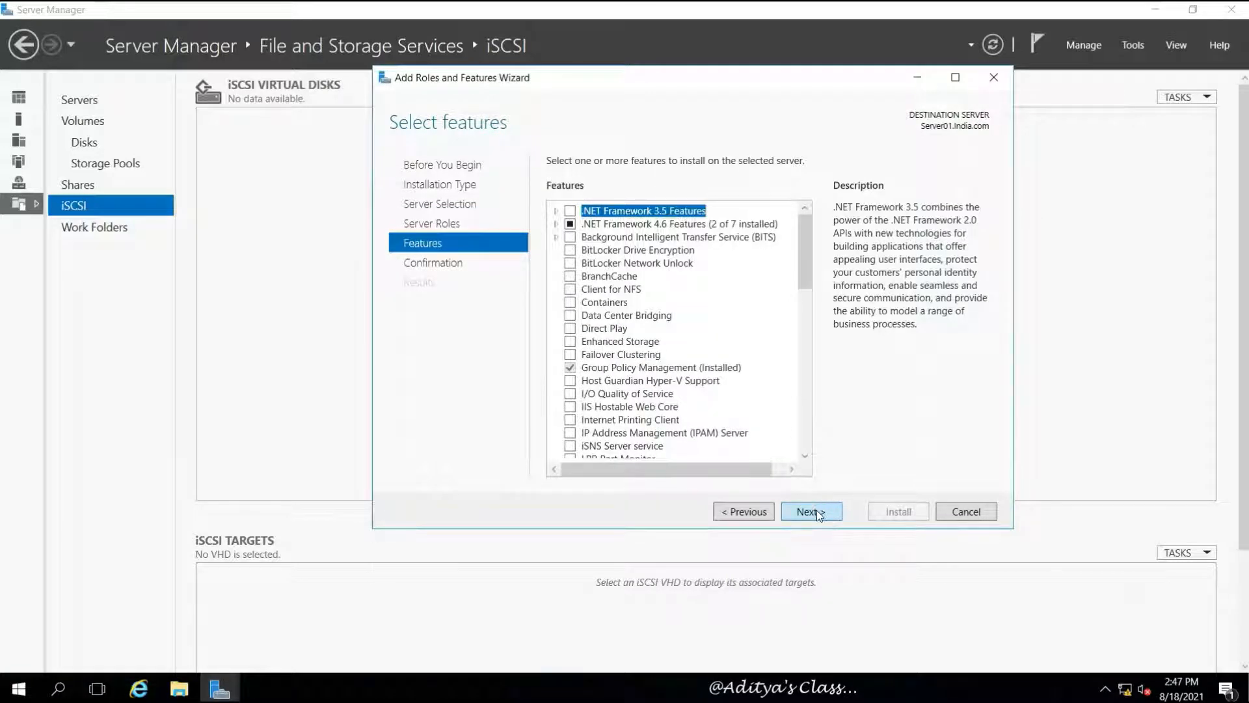
click(817, 511)
click(884, 514)
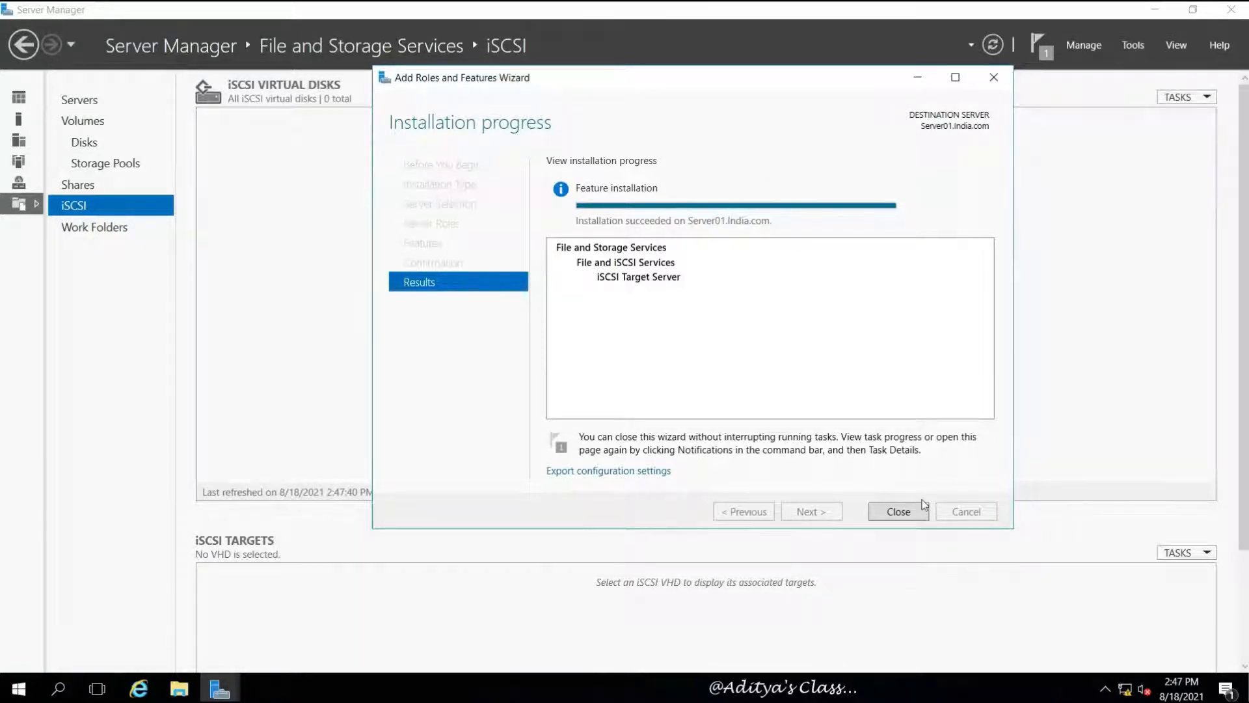
click(900, 511)
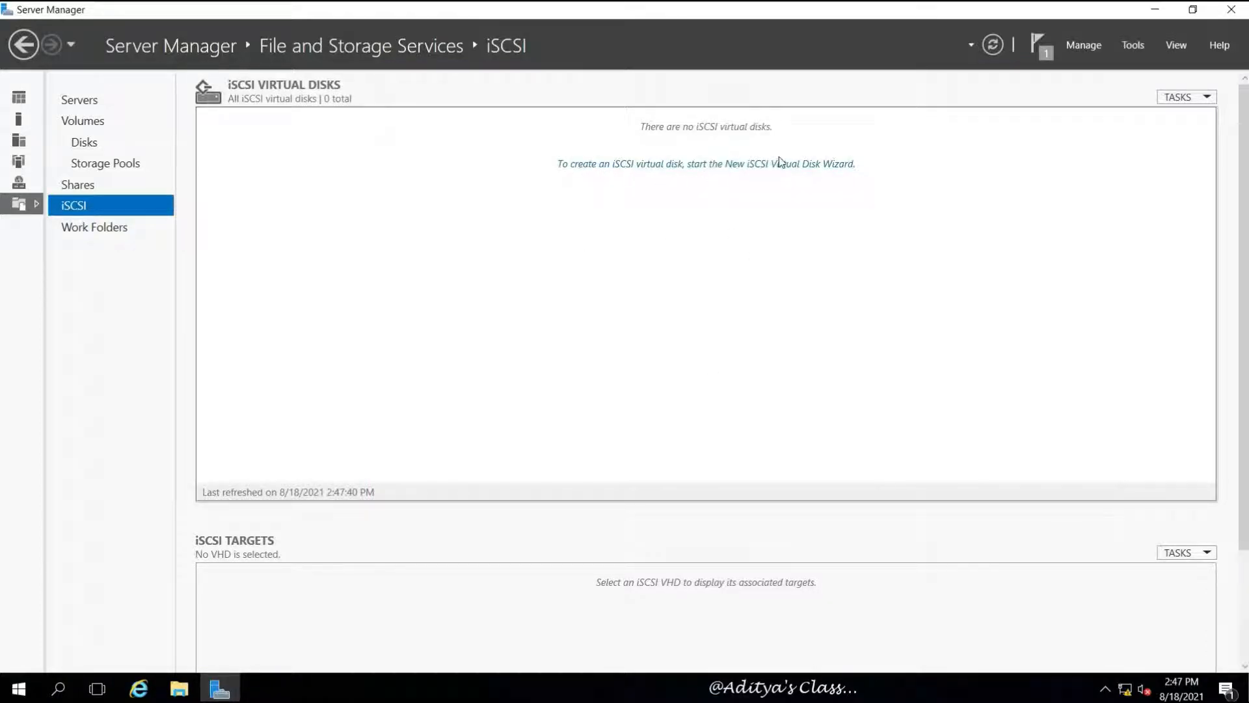
Start a new iSCSI virtual disk and choose volume E: on Server01 as its storage location
click(709, 165)
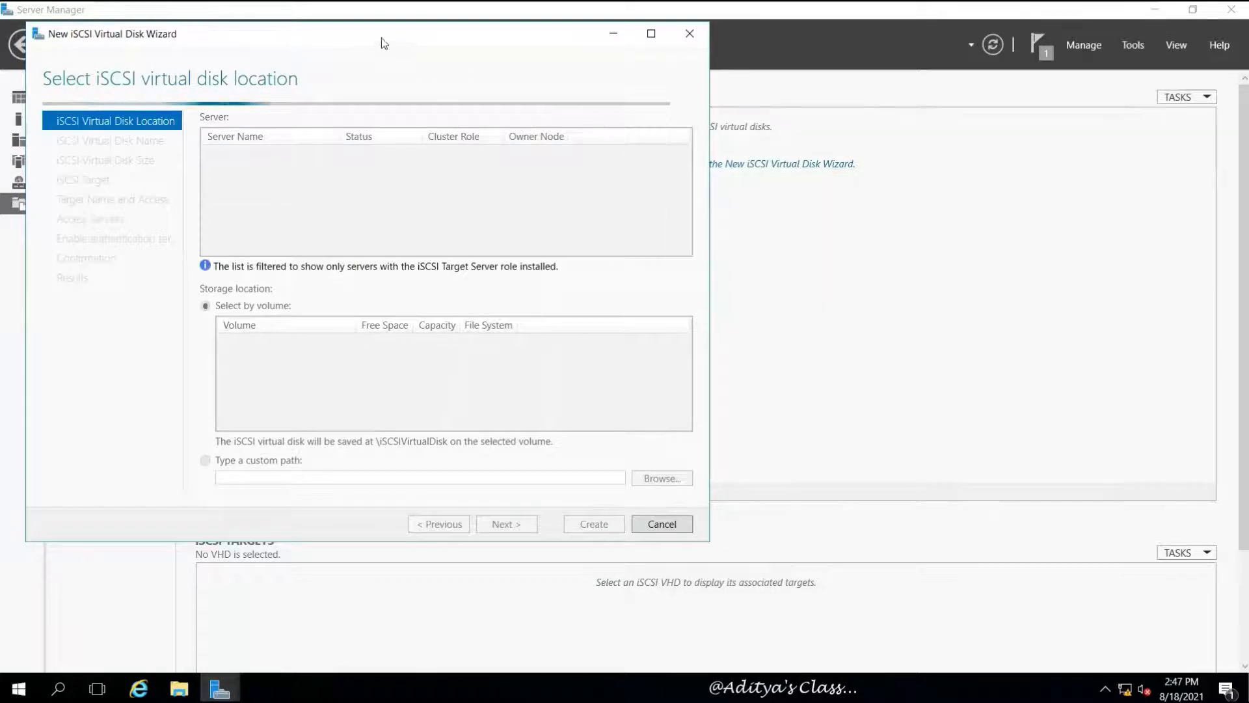
drag(381, 38, 657, 43)
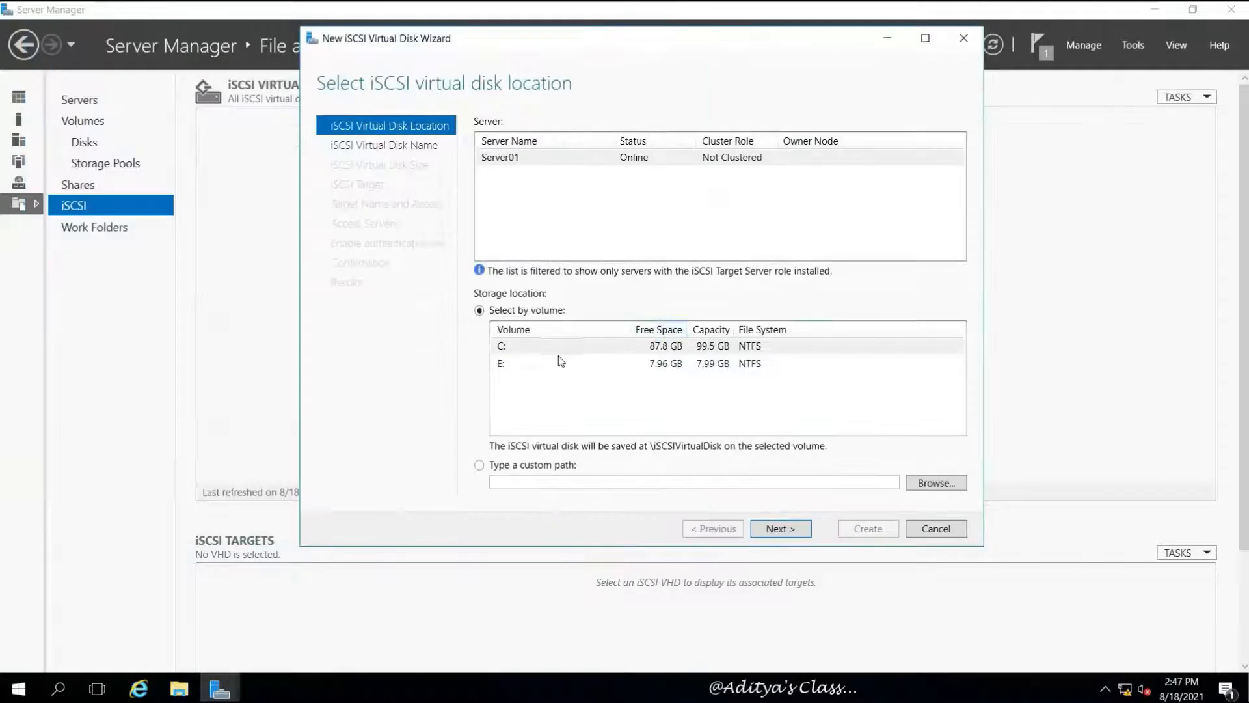
click(502, 365)
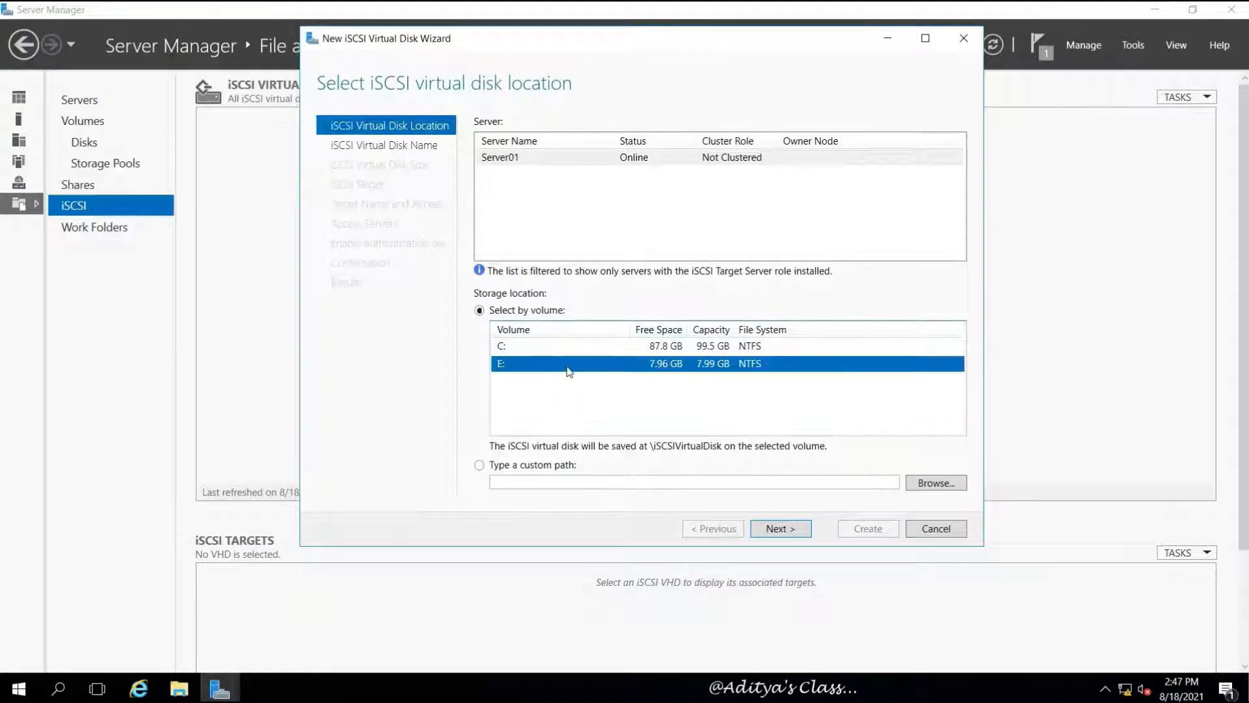
click(782, 528)
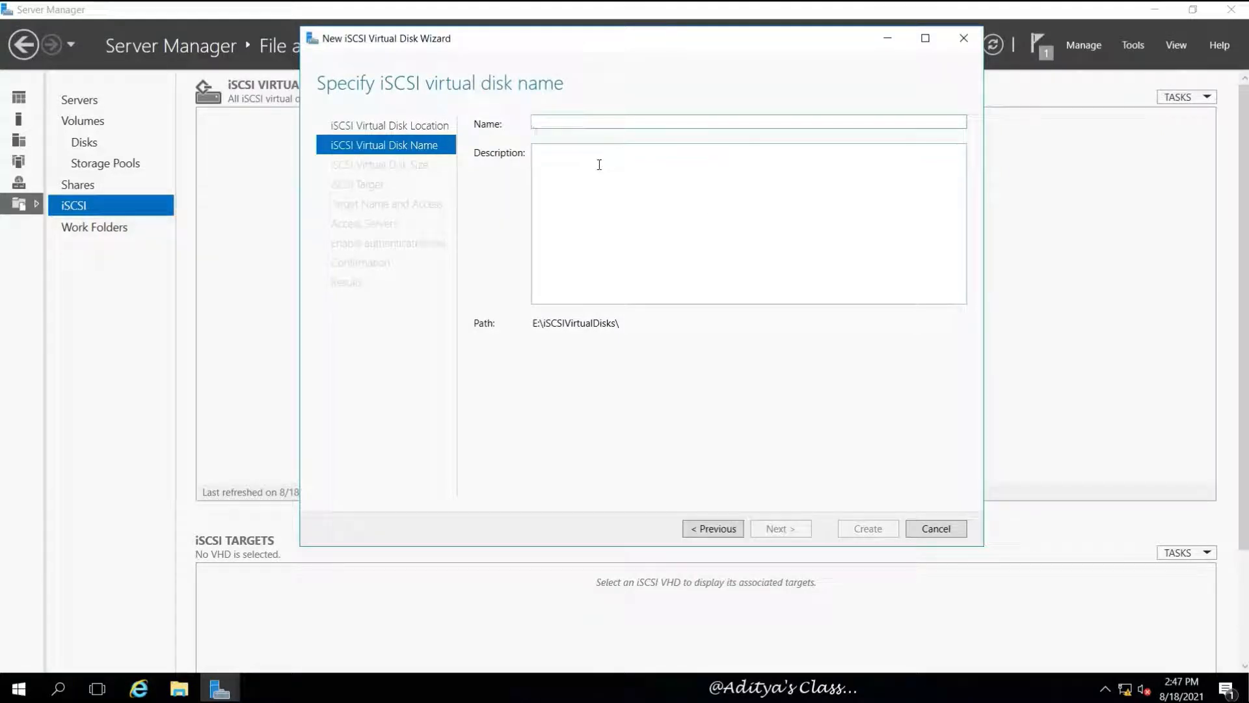
Name the iSCSI virtual disk VD1 and give it a dynamically expanding size of 7.9 GB
text(VD1)
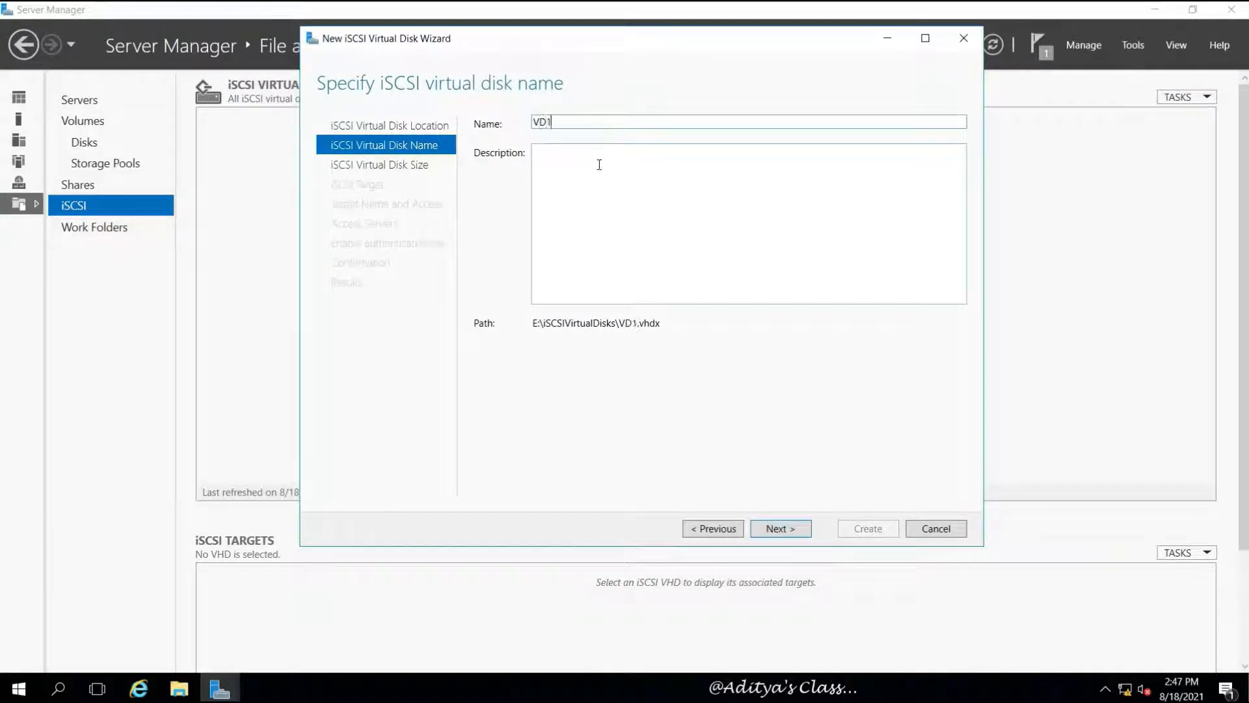
click(782, 528)
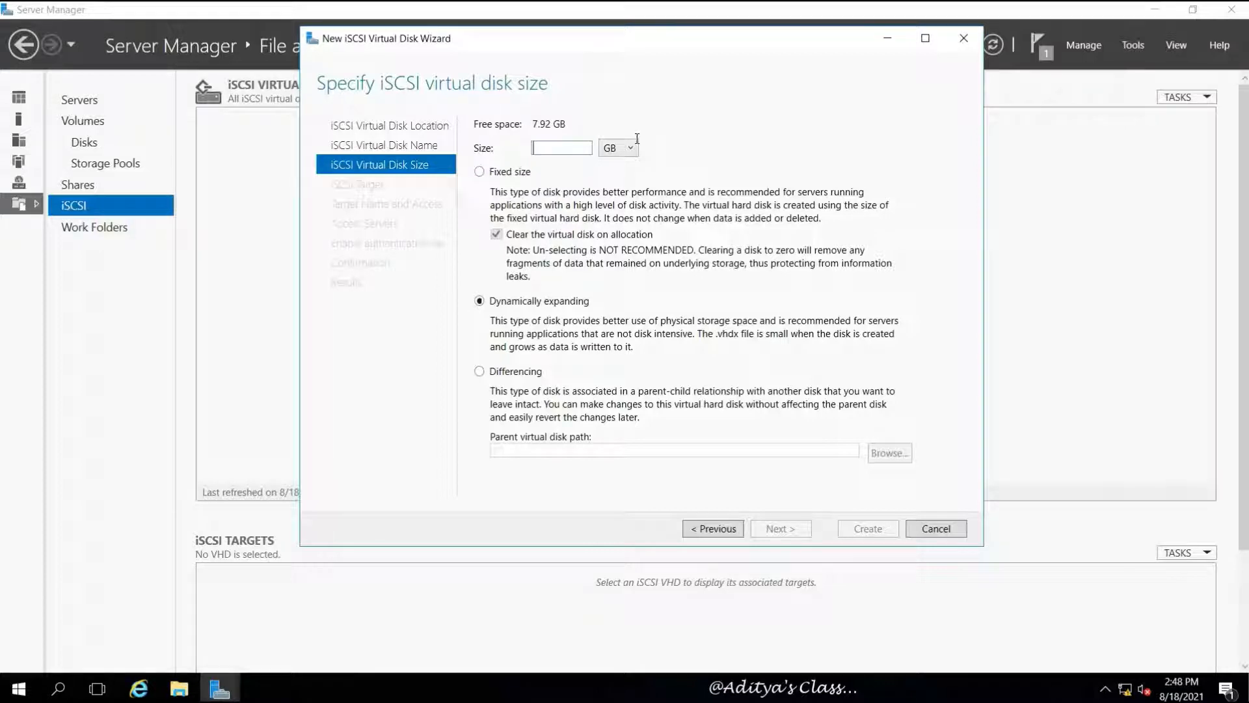
text(7.9)
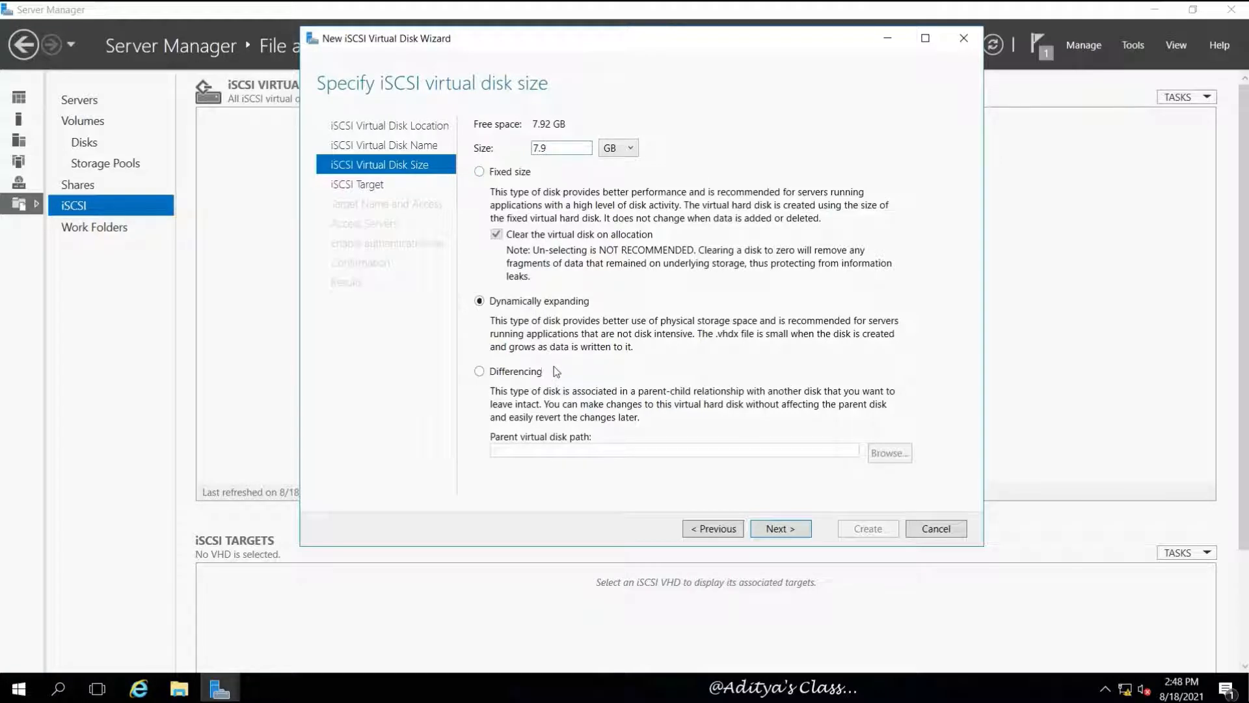
click(784, 530)
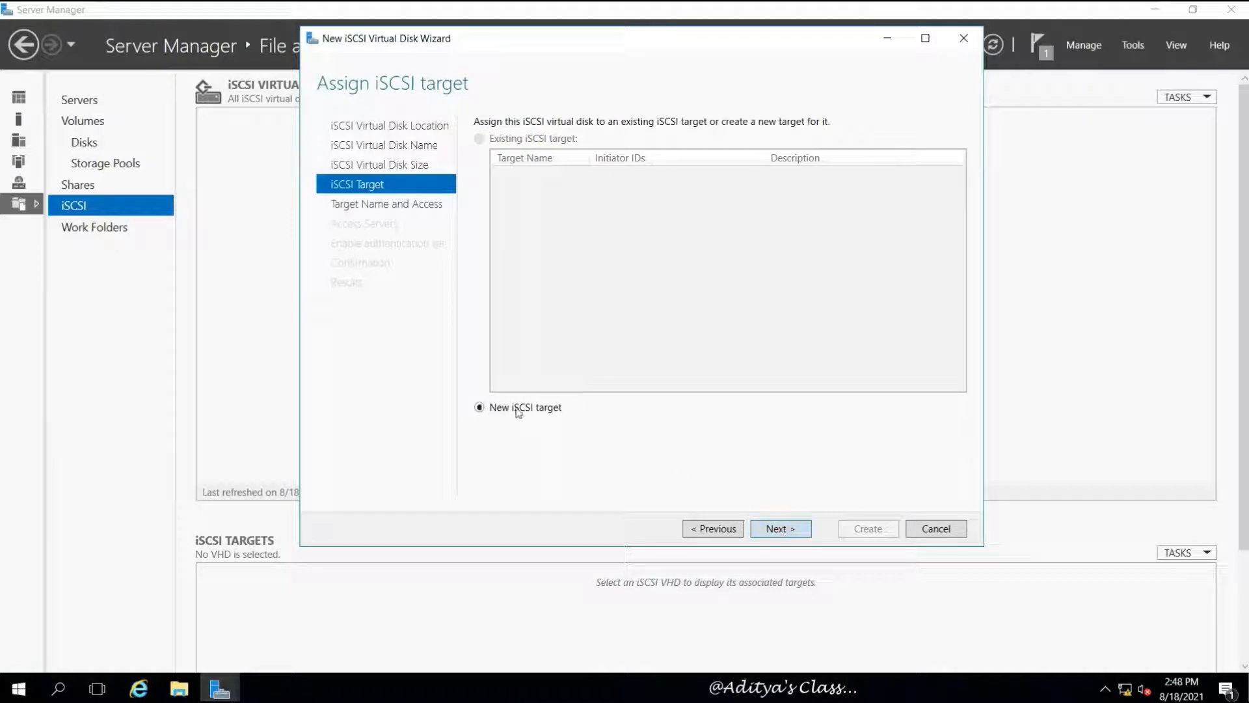
Assign the virtual disk to a new iSCSI target named iSCSIVD
click(779, 528)
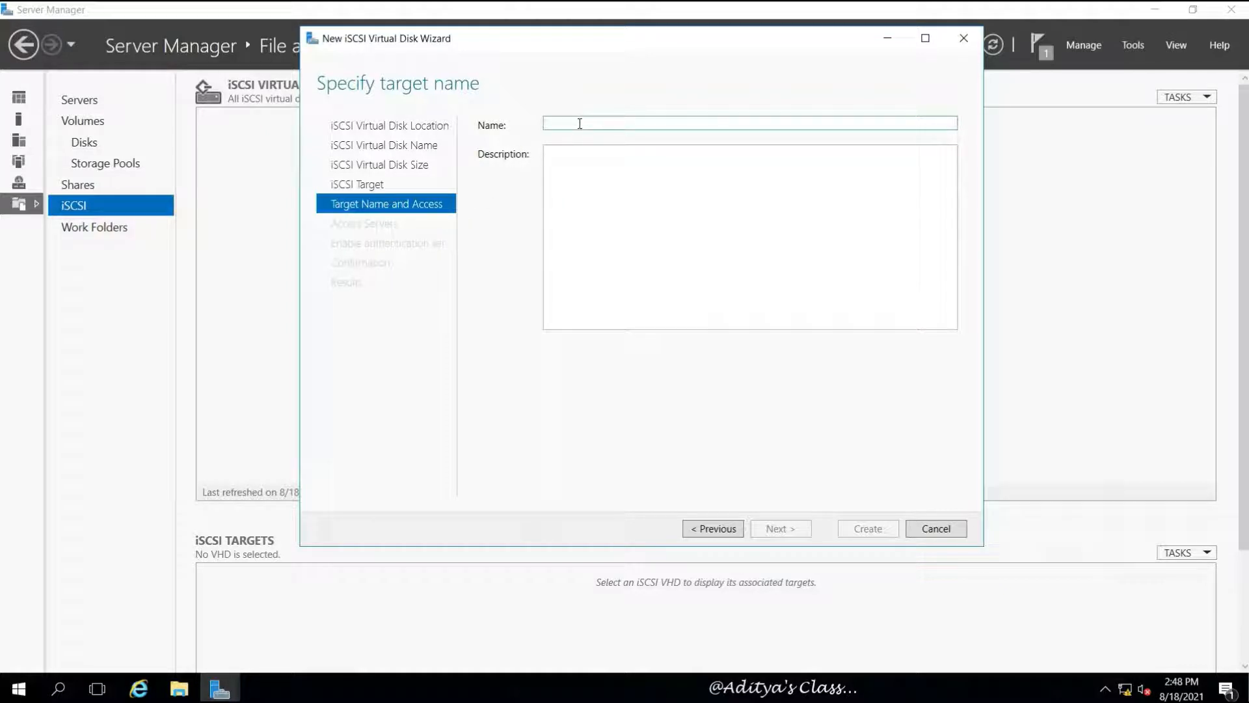
text(iSCSIVD)
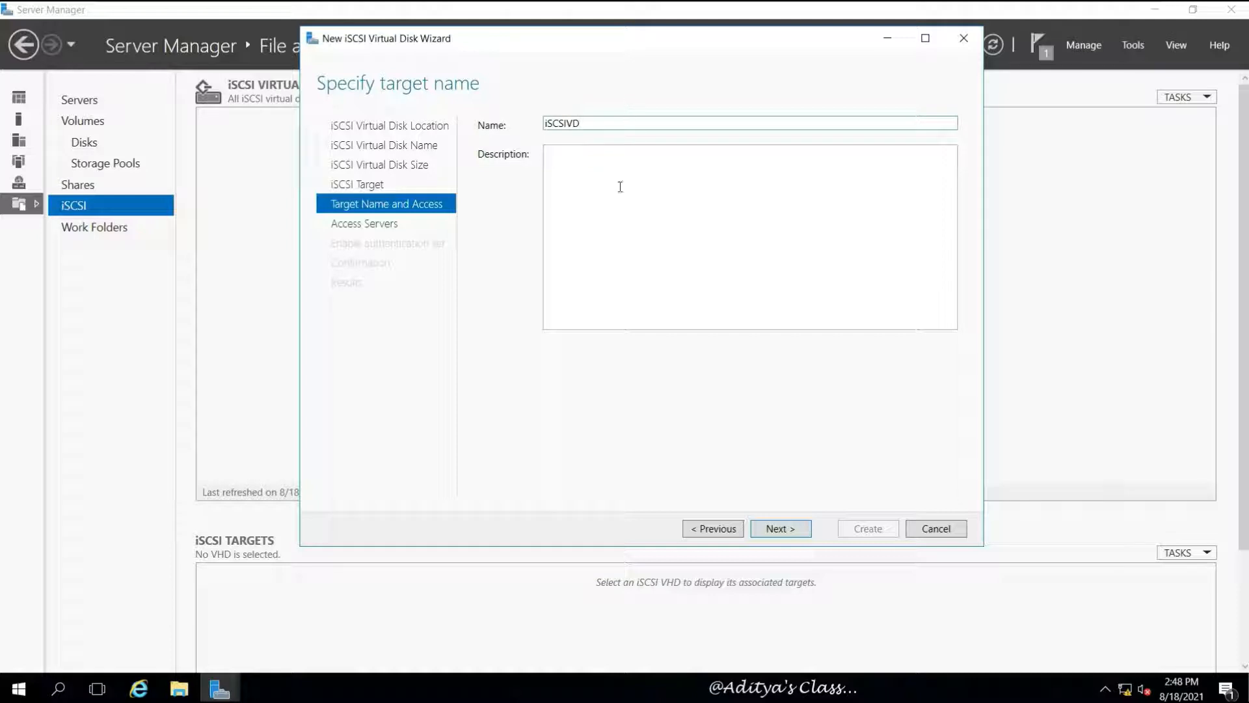
click(787, 530)
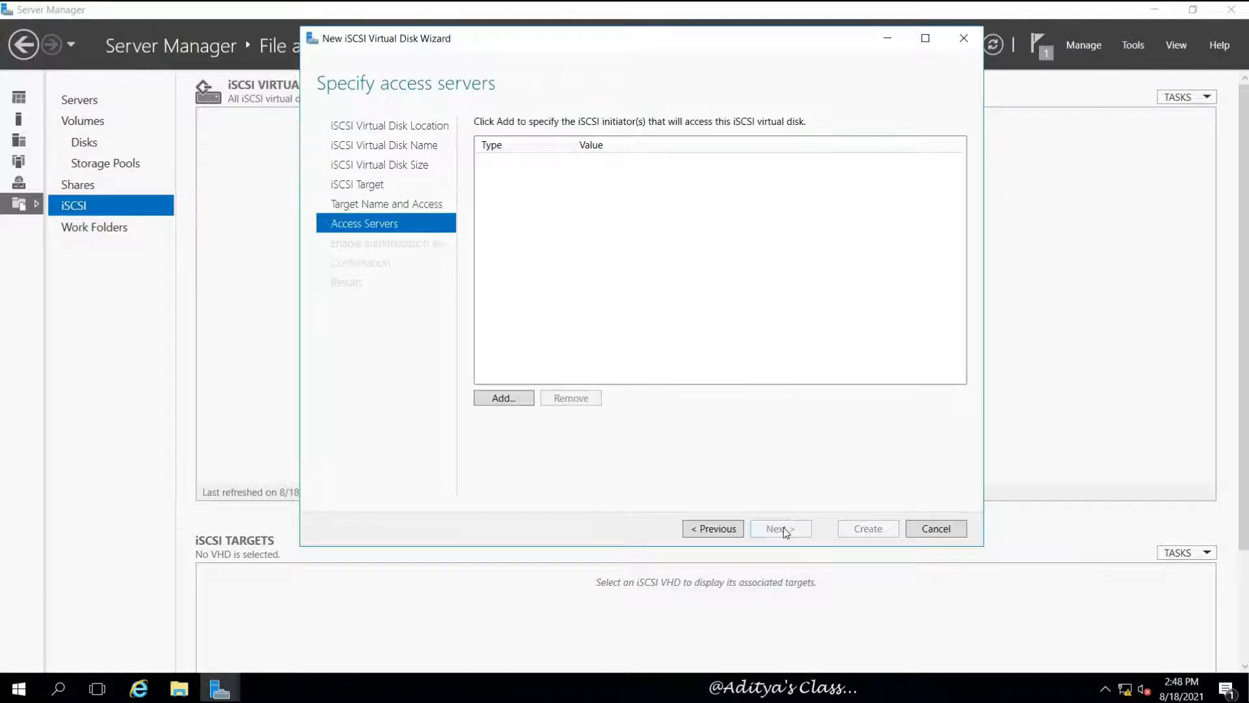
Add an access server identified by the IP address 192.168.10.2
click(495, 399)
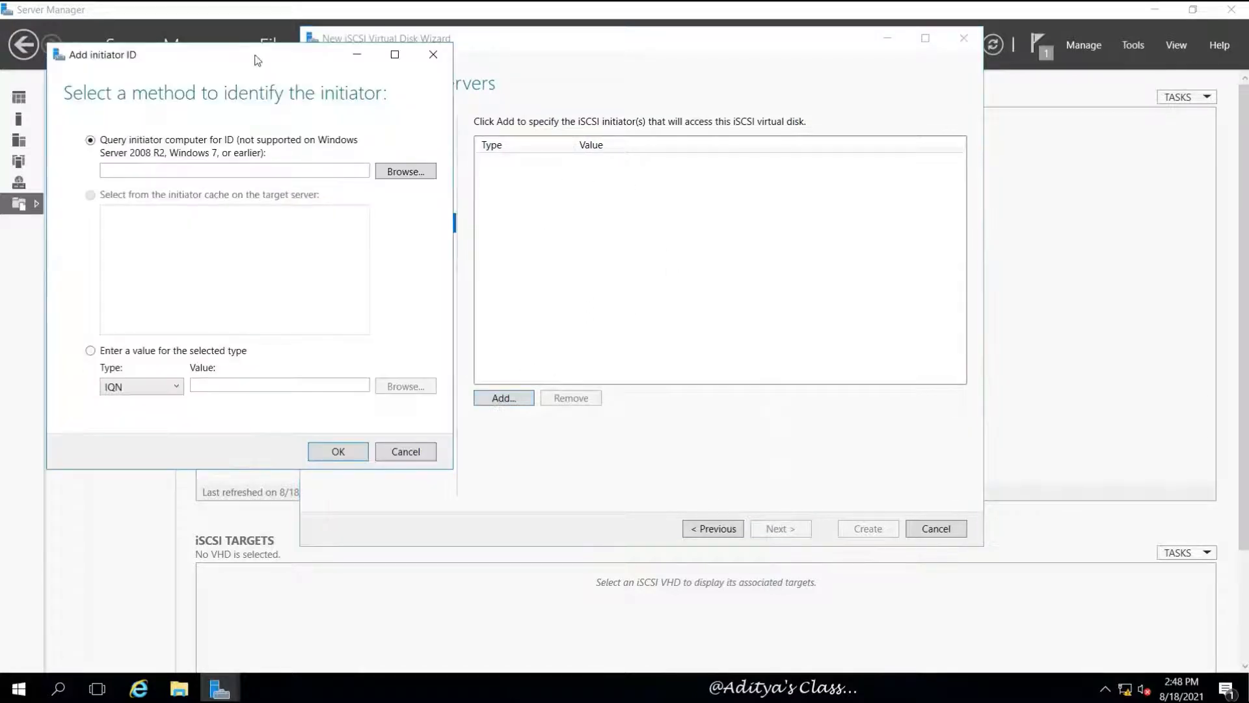
drag(255, 54, 960, 58)
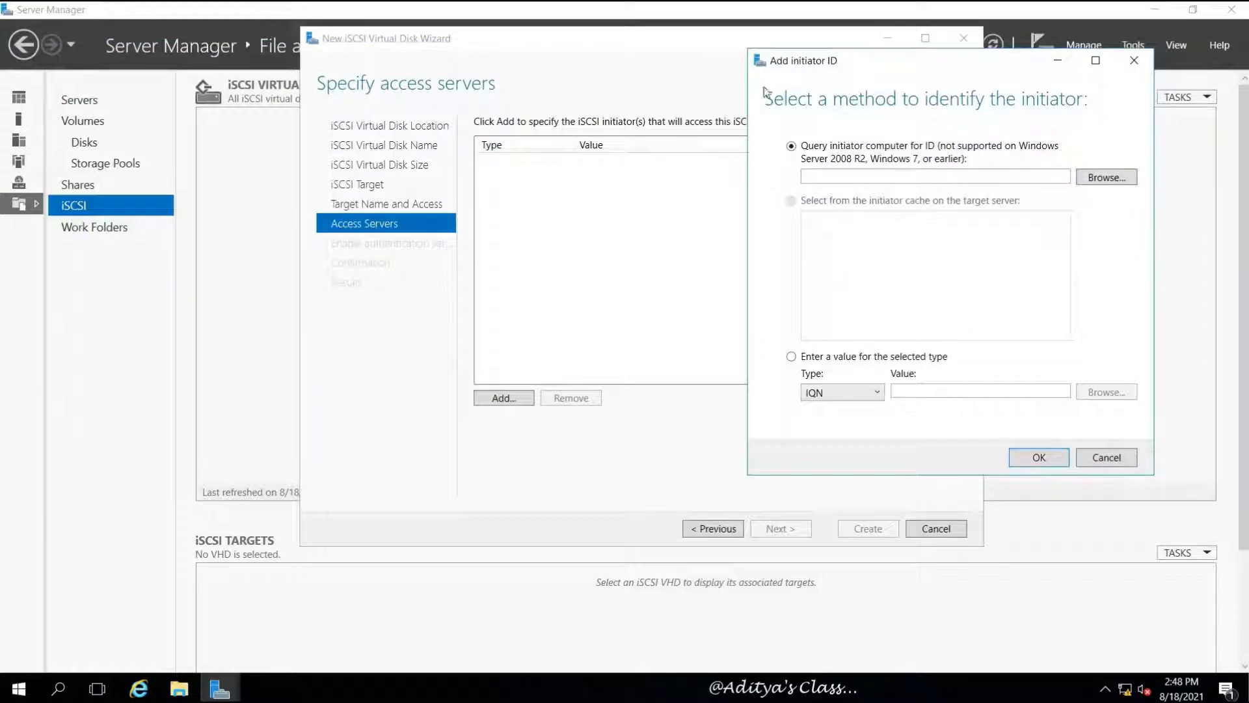
drag(882, 65, 852, 61)
click(845, 390)
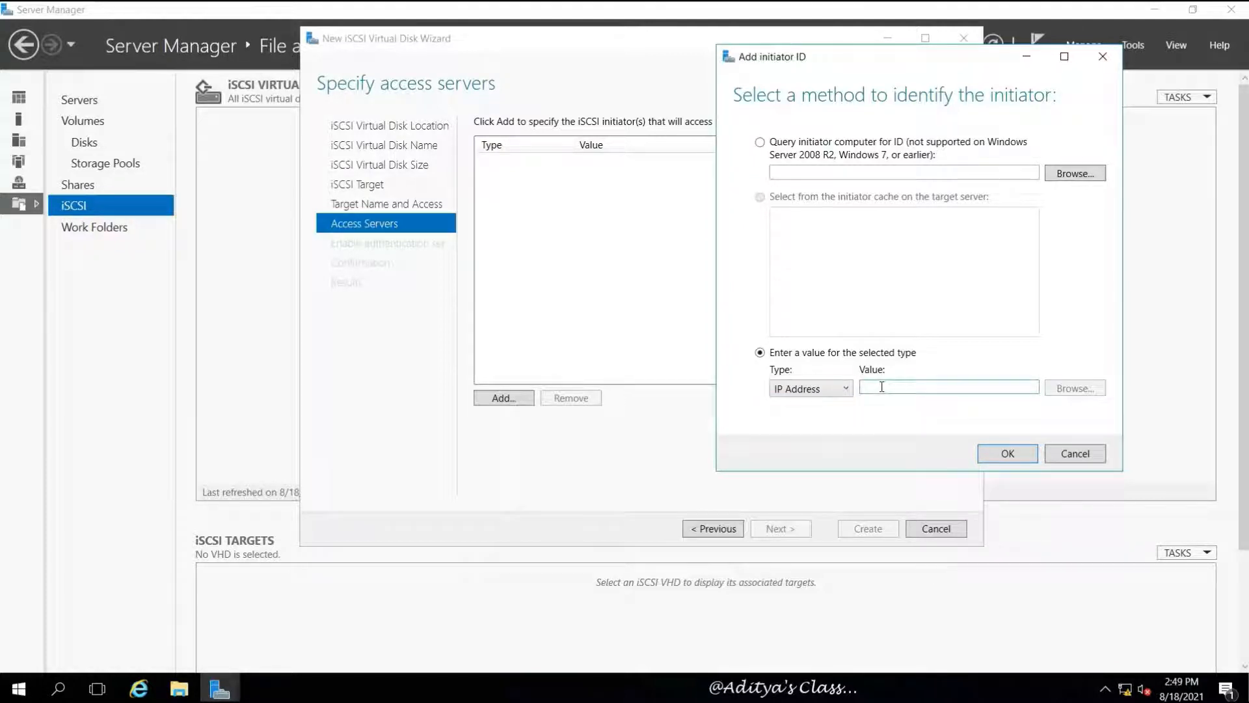
text(192.)
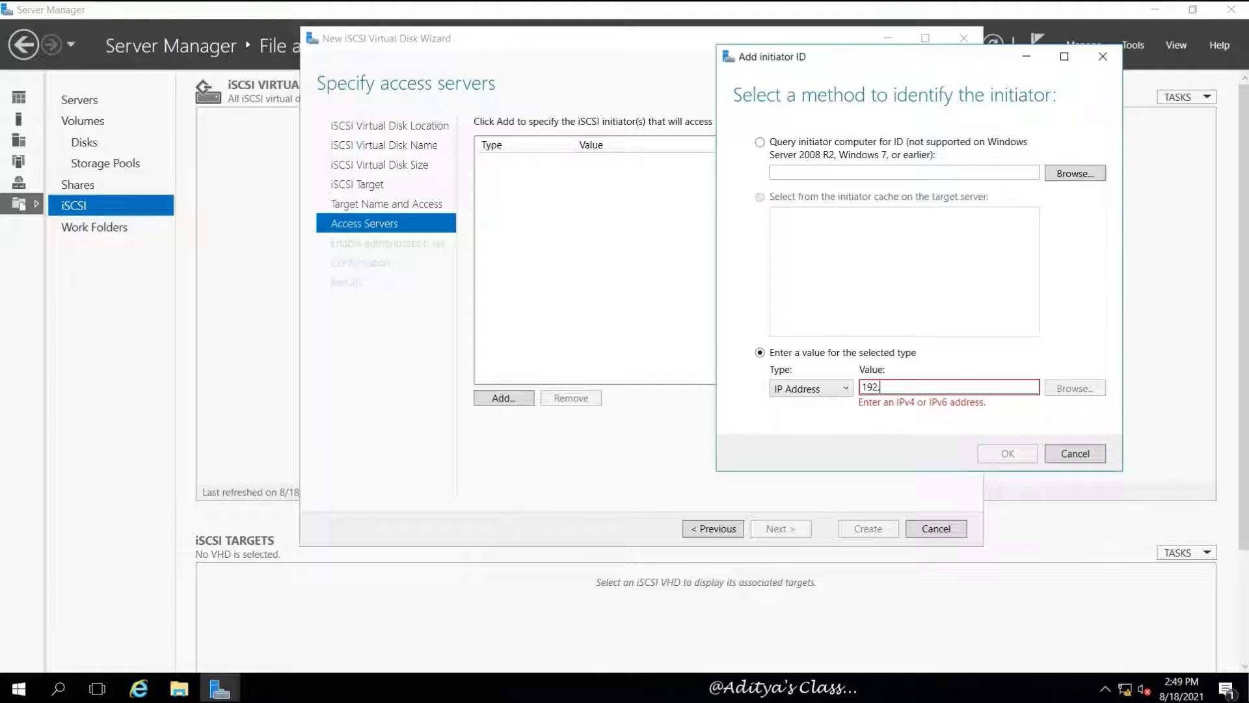
text(168.10.2)
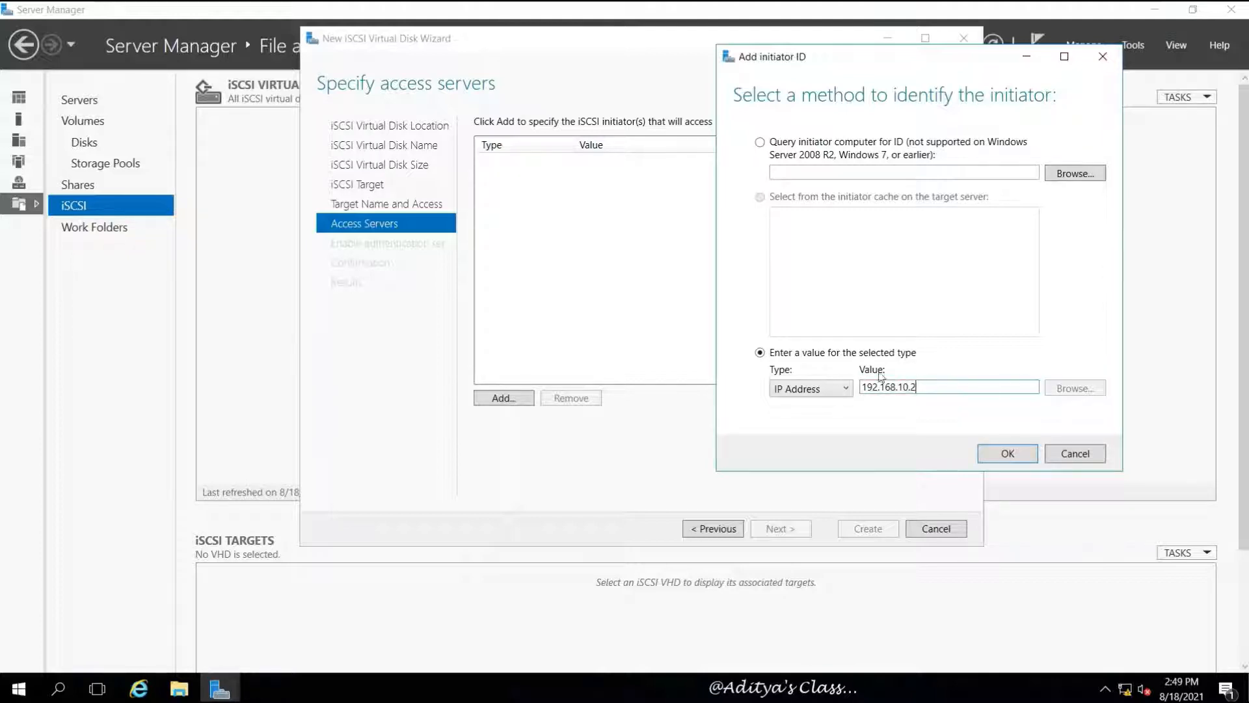
click(1006, 453)
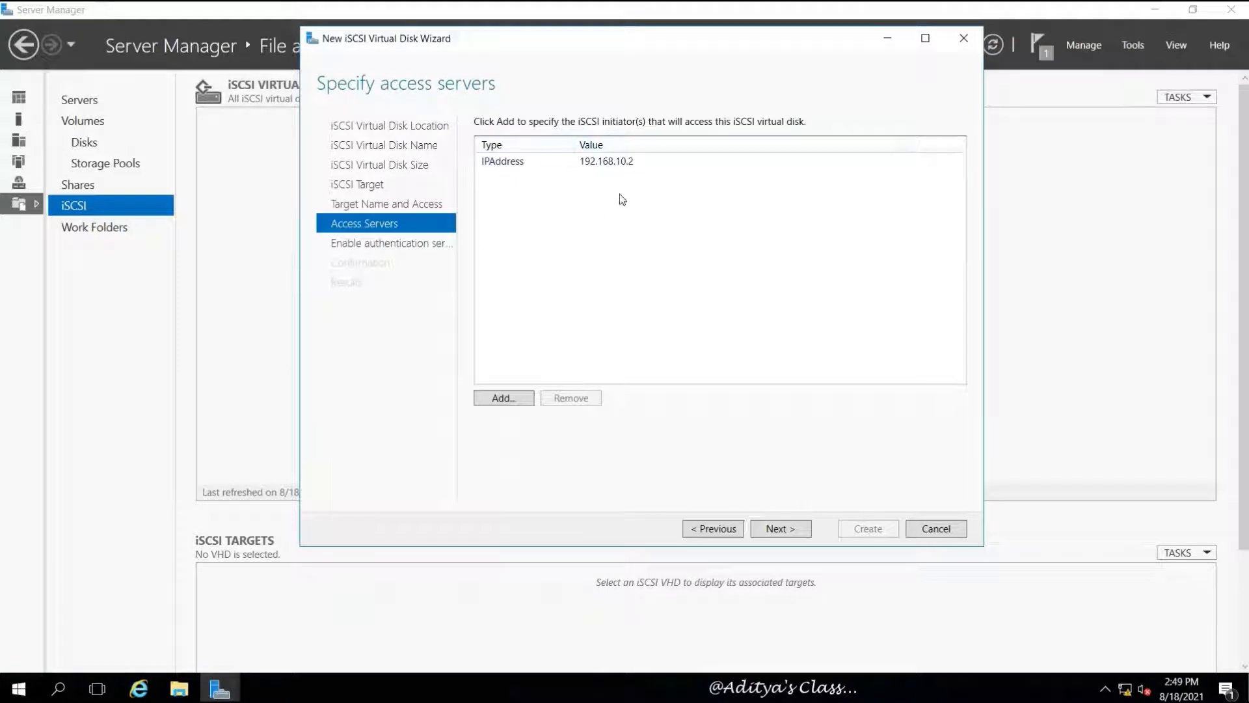
Leave CHAP and reverse CHAP disabled, create the iSCSI virtual disk and close the wizard
click(794, 530)
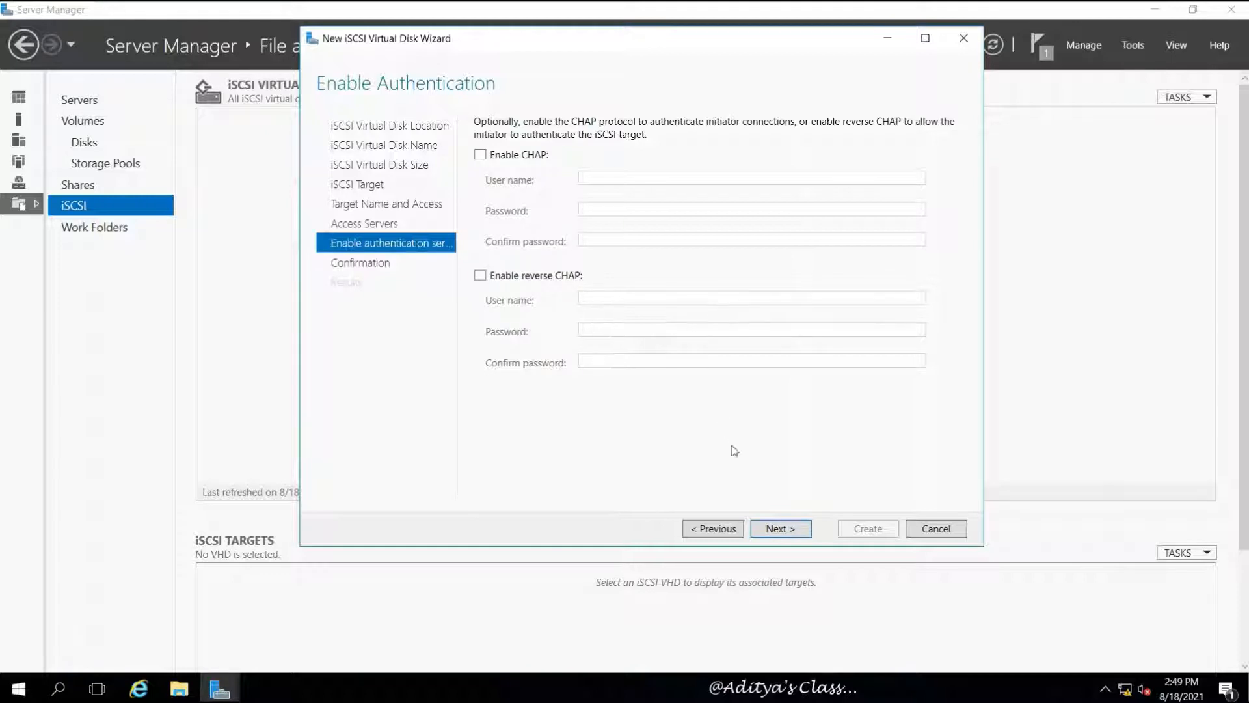
click(771, 530)
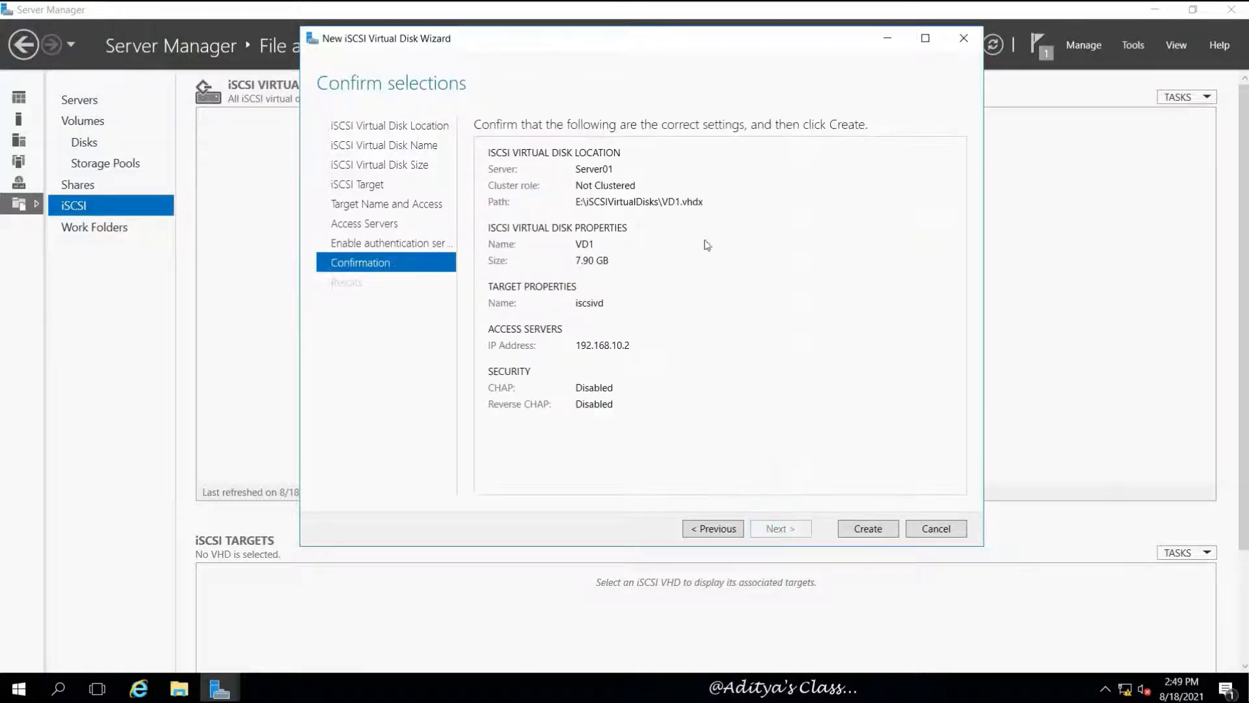
click(881, 533)
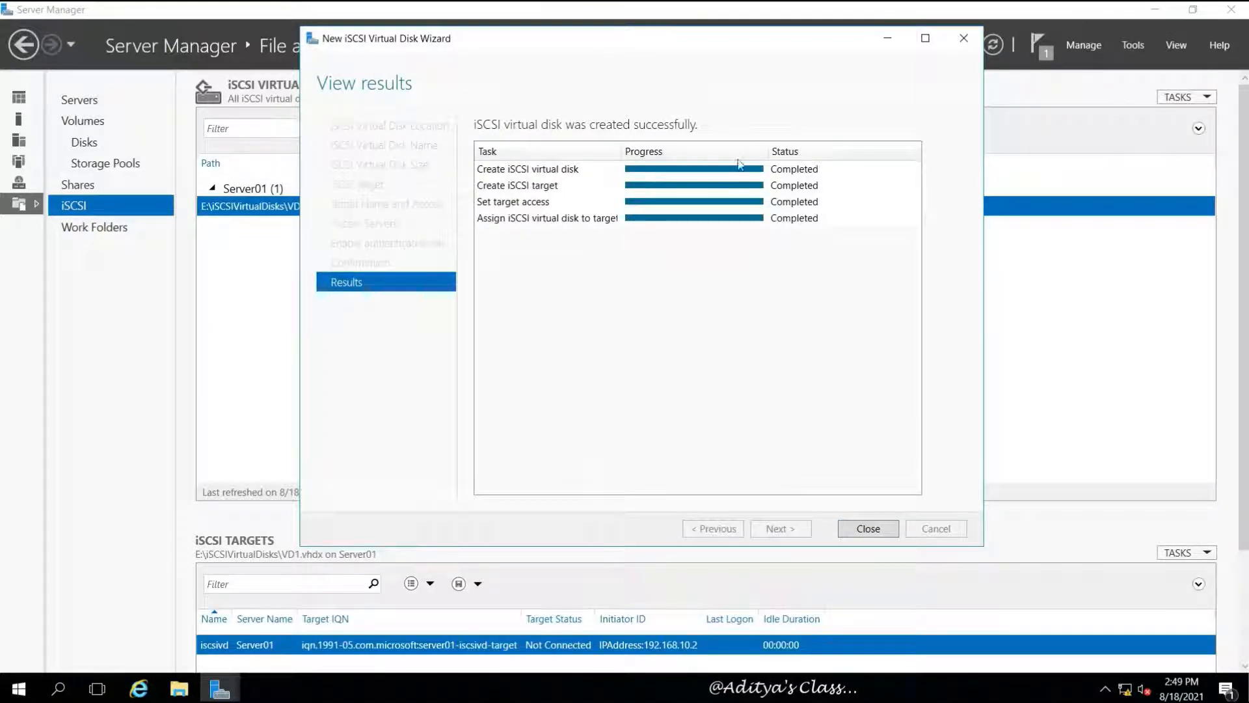
click(870, 530)
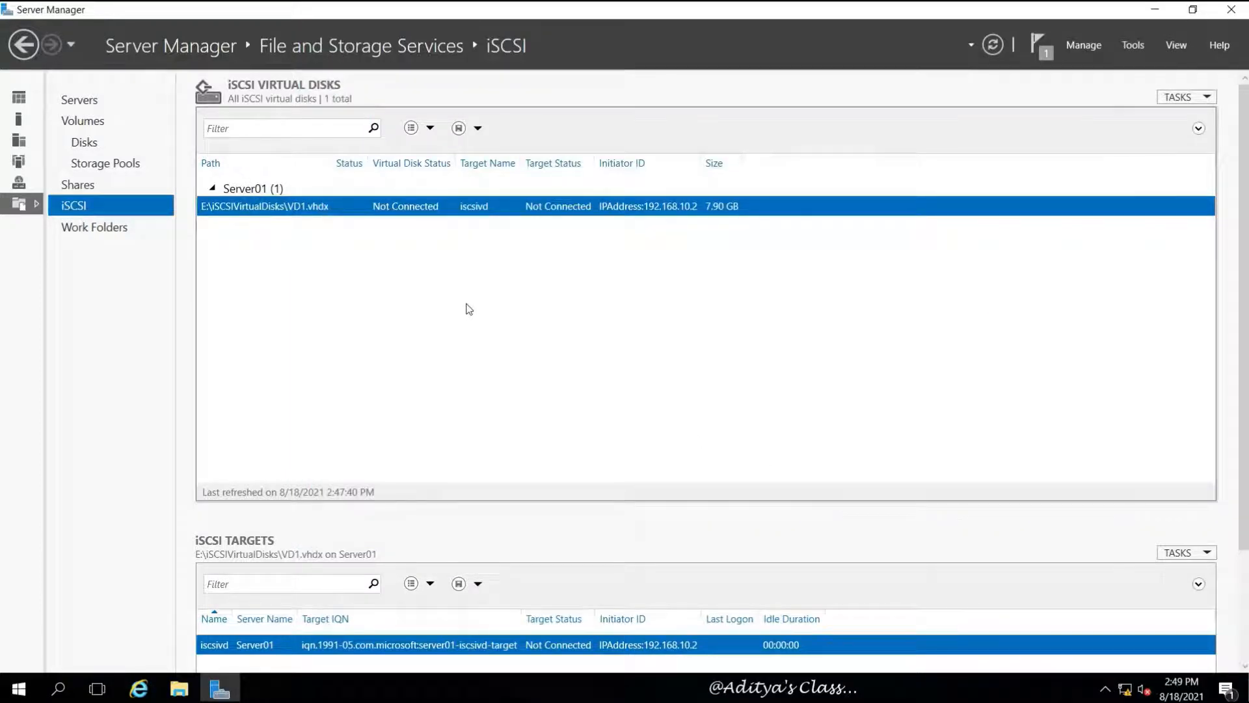
Examine the iscsivd target's properties, including its IQN, initiators, CHAP security and connections, and close the dialog
drag(568, 508, 581, 287)
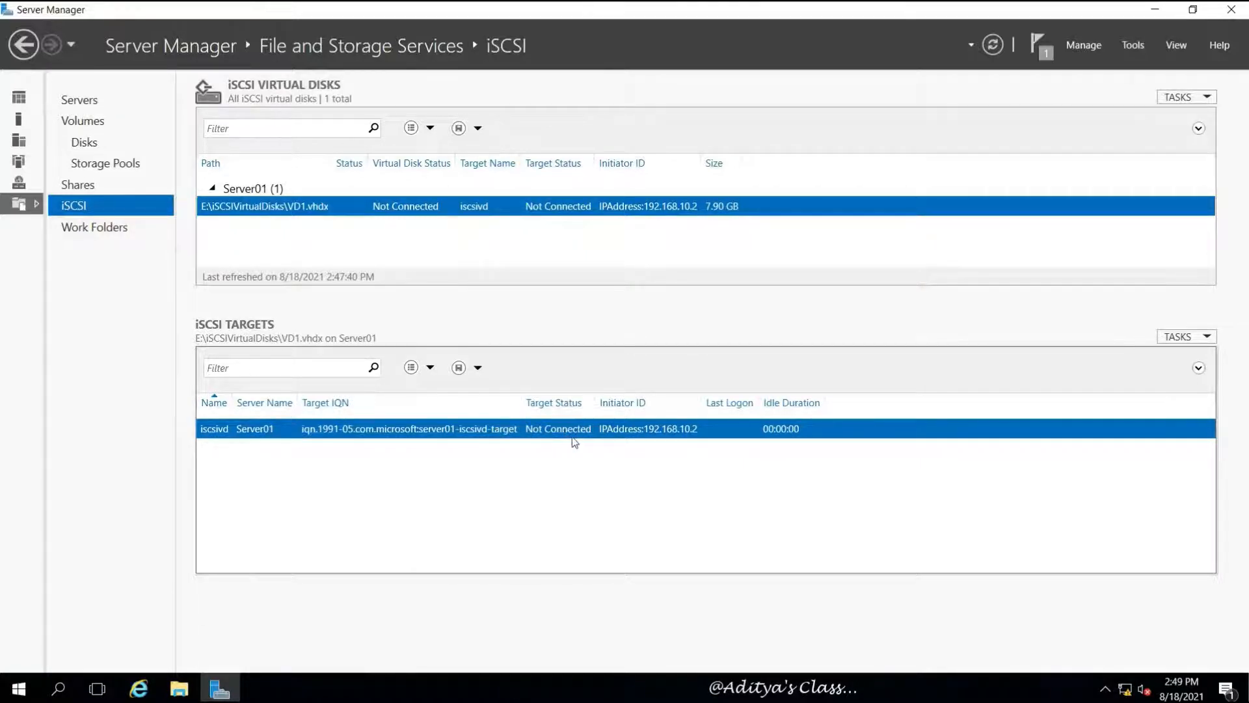
right_click(461, 434)
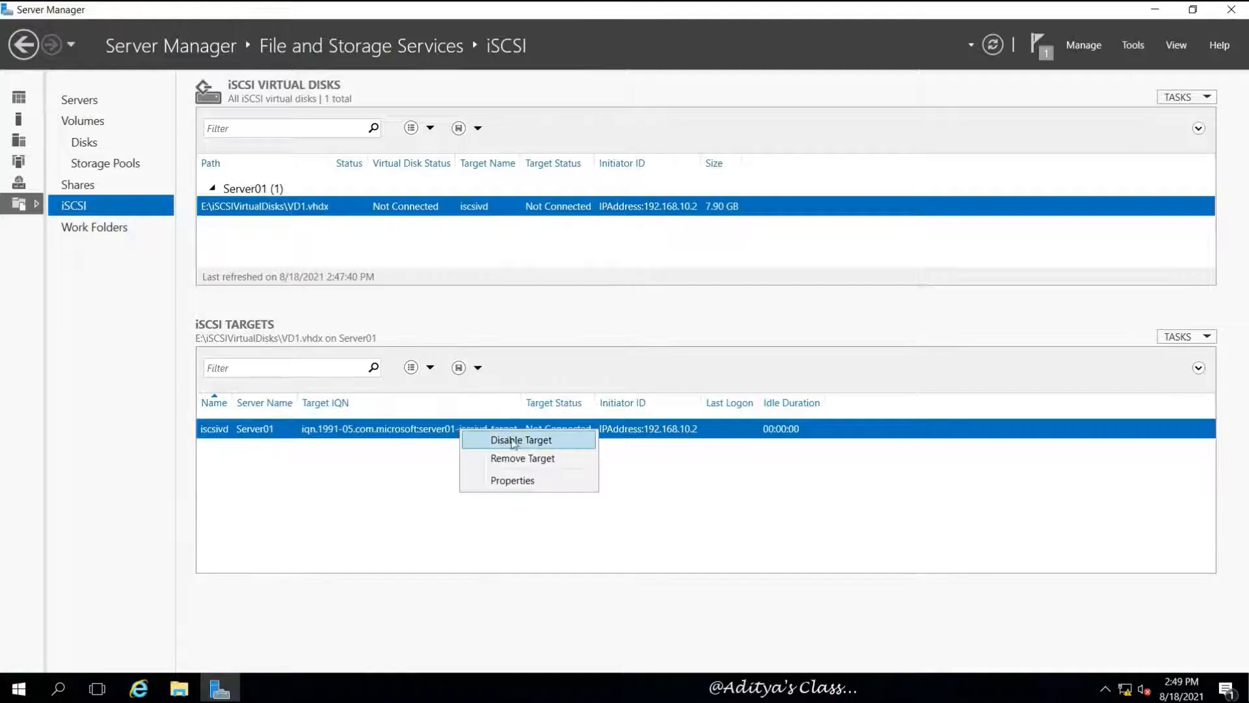
click(525, 482)
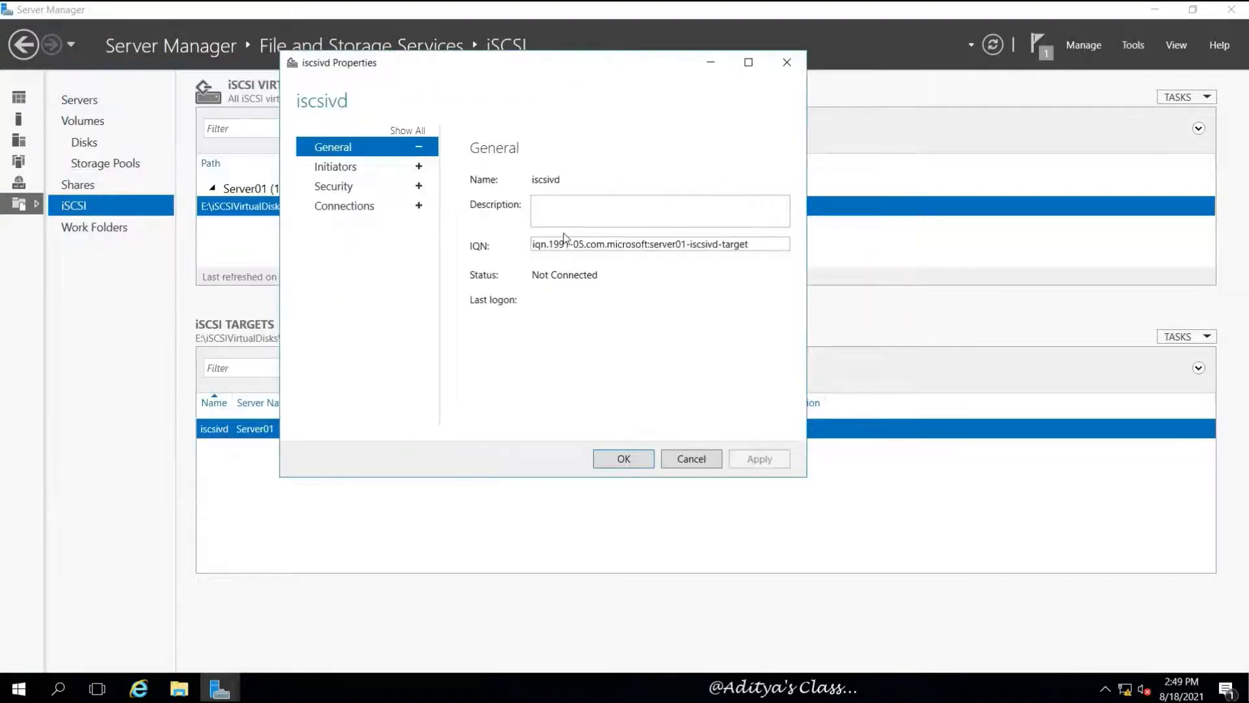
triple_click(759, 245)
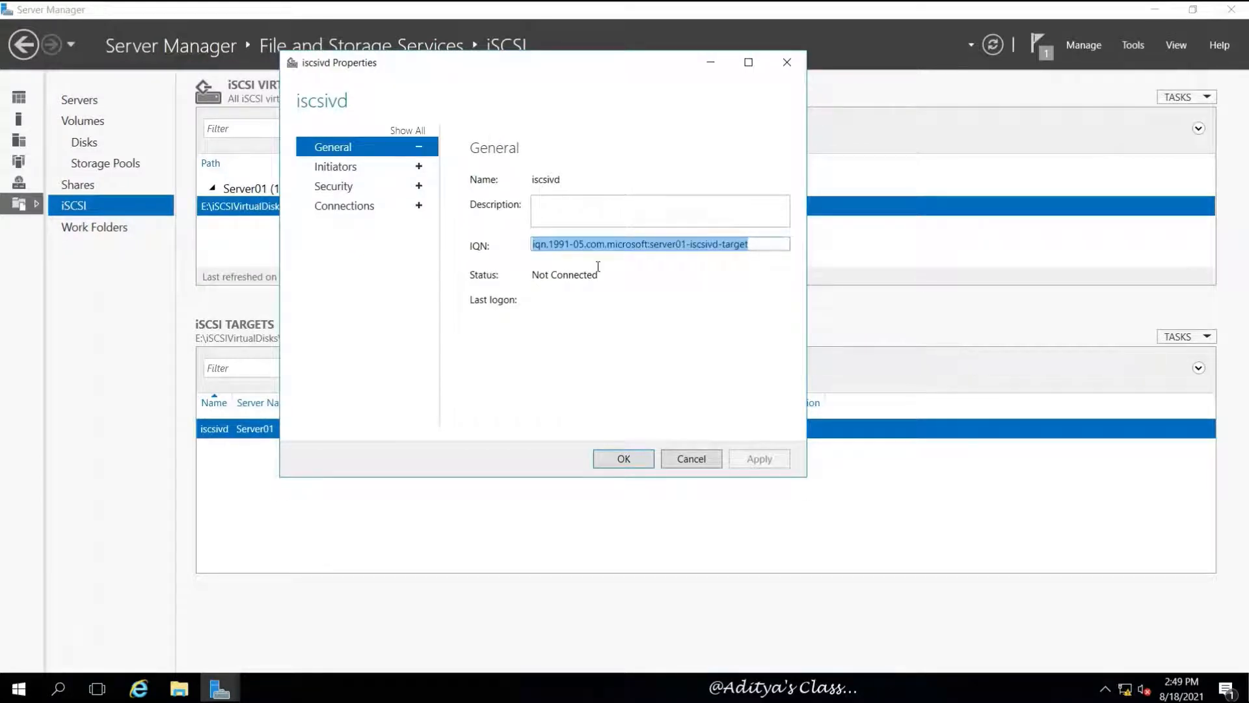
click(399, 171)
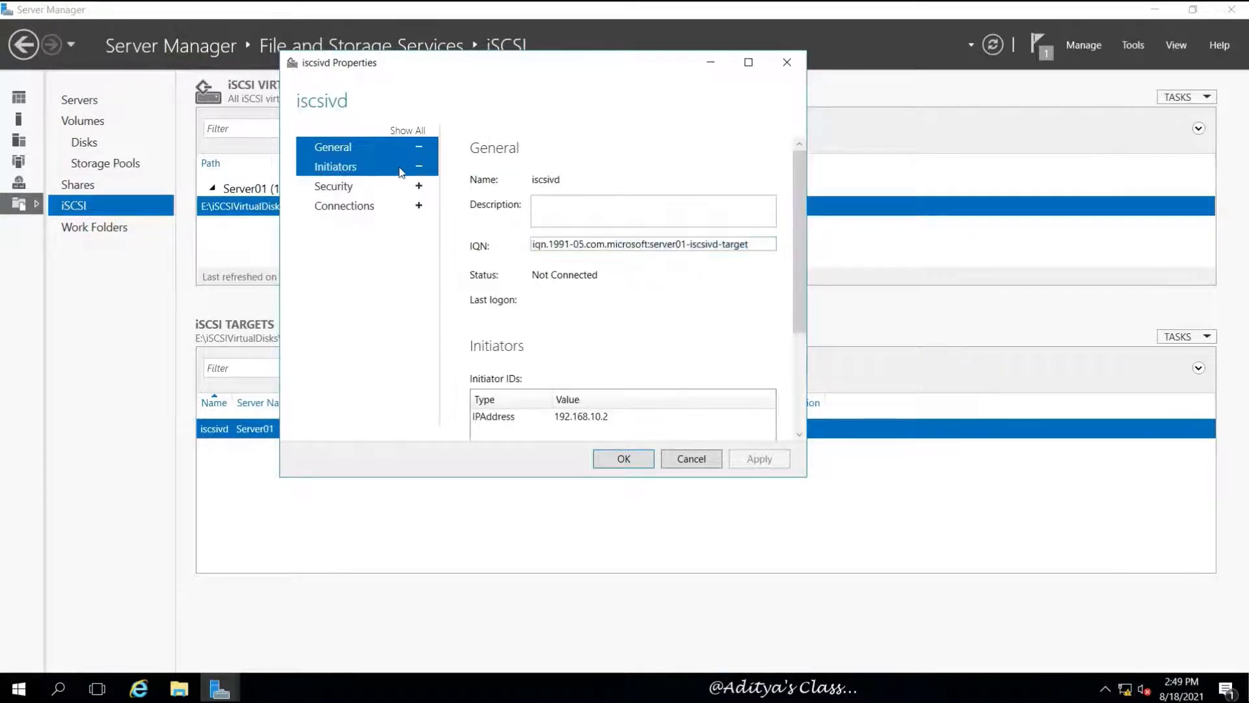
drag(800, 276, 794, 381)
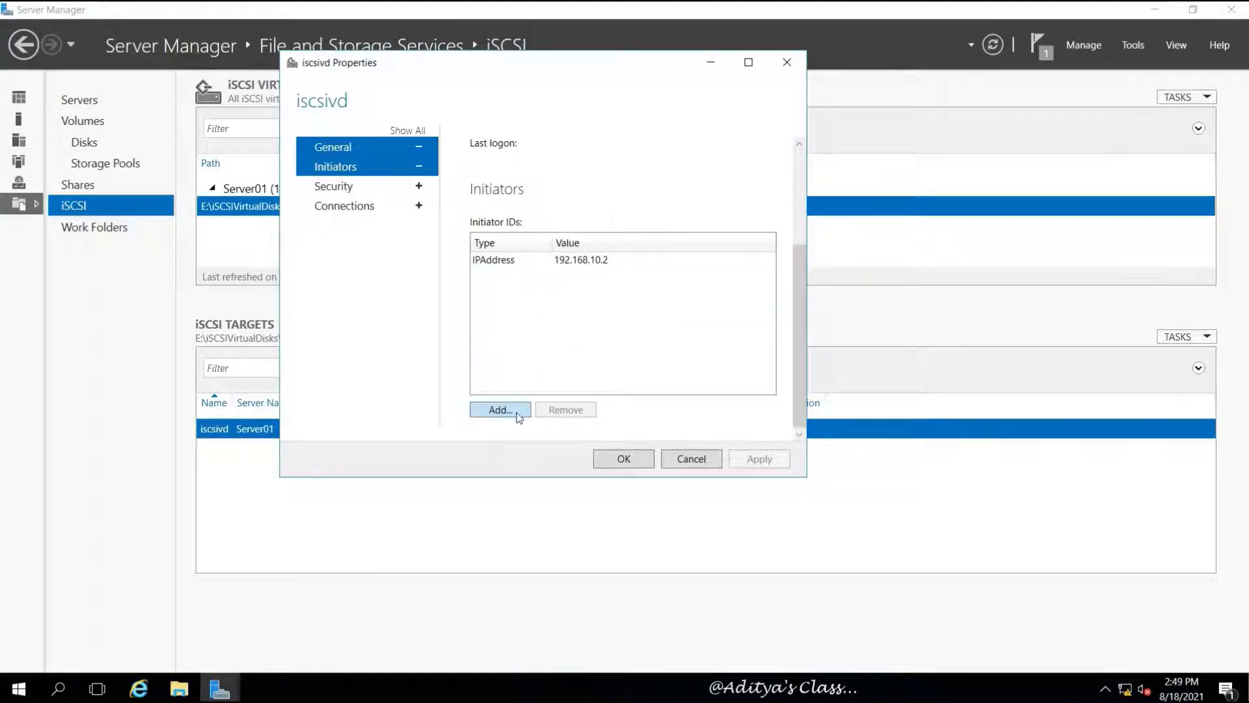
click(420, 188)
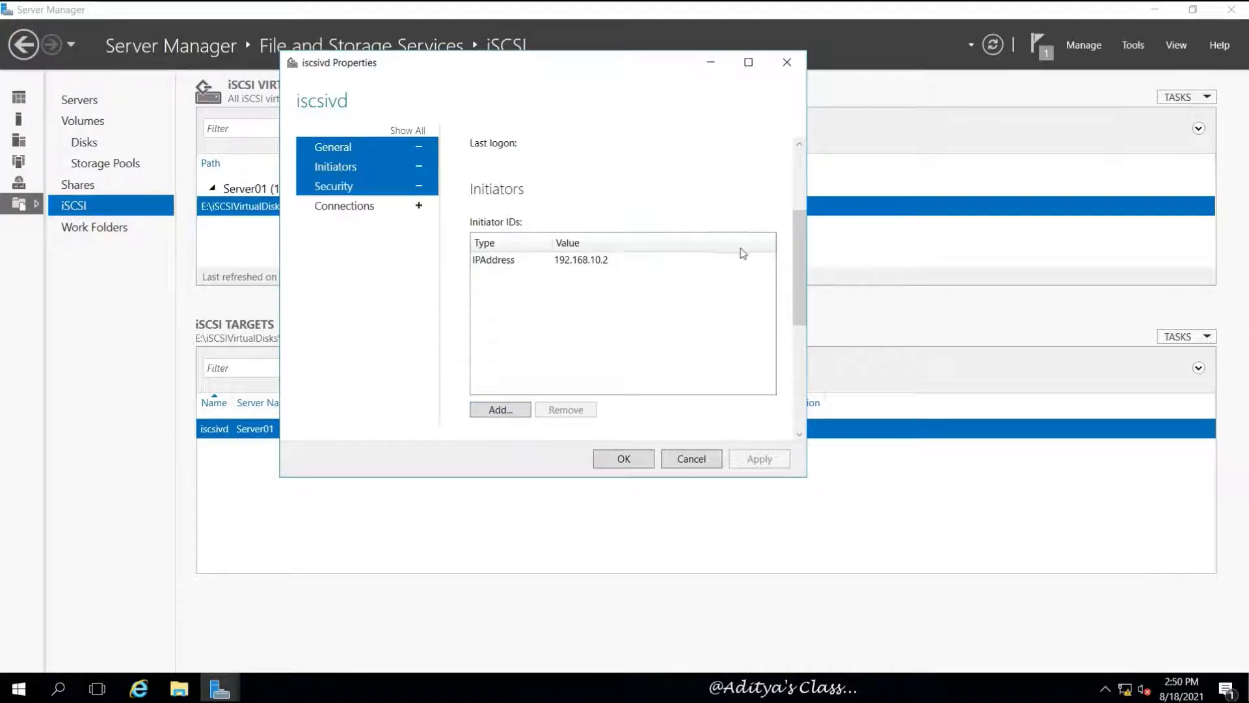
drag(798, 256, 795, 394)
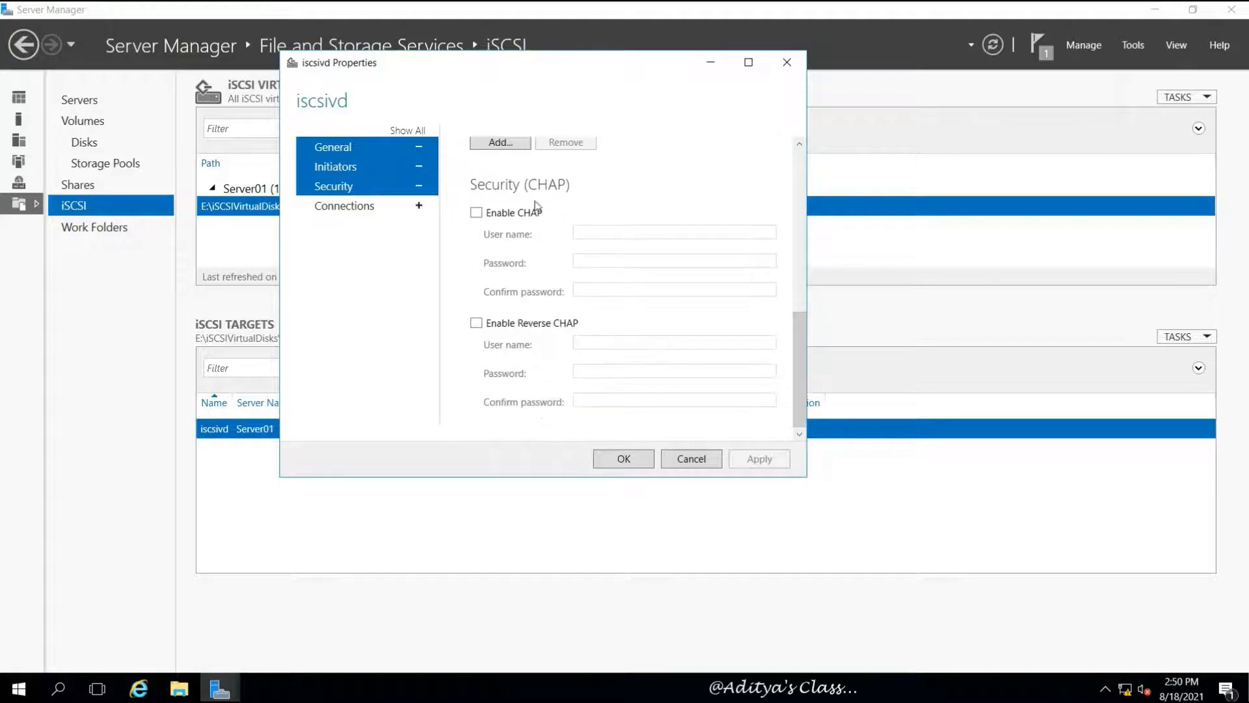
click(369, 208)
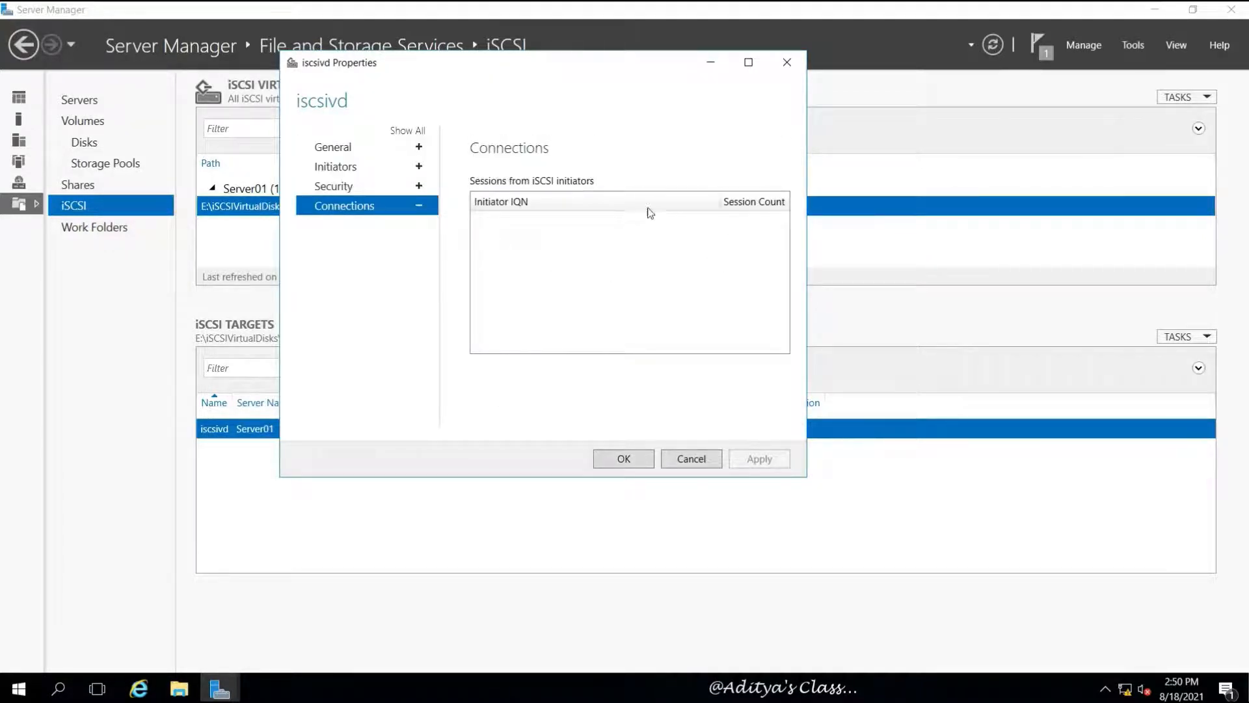
click(626, 459)
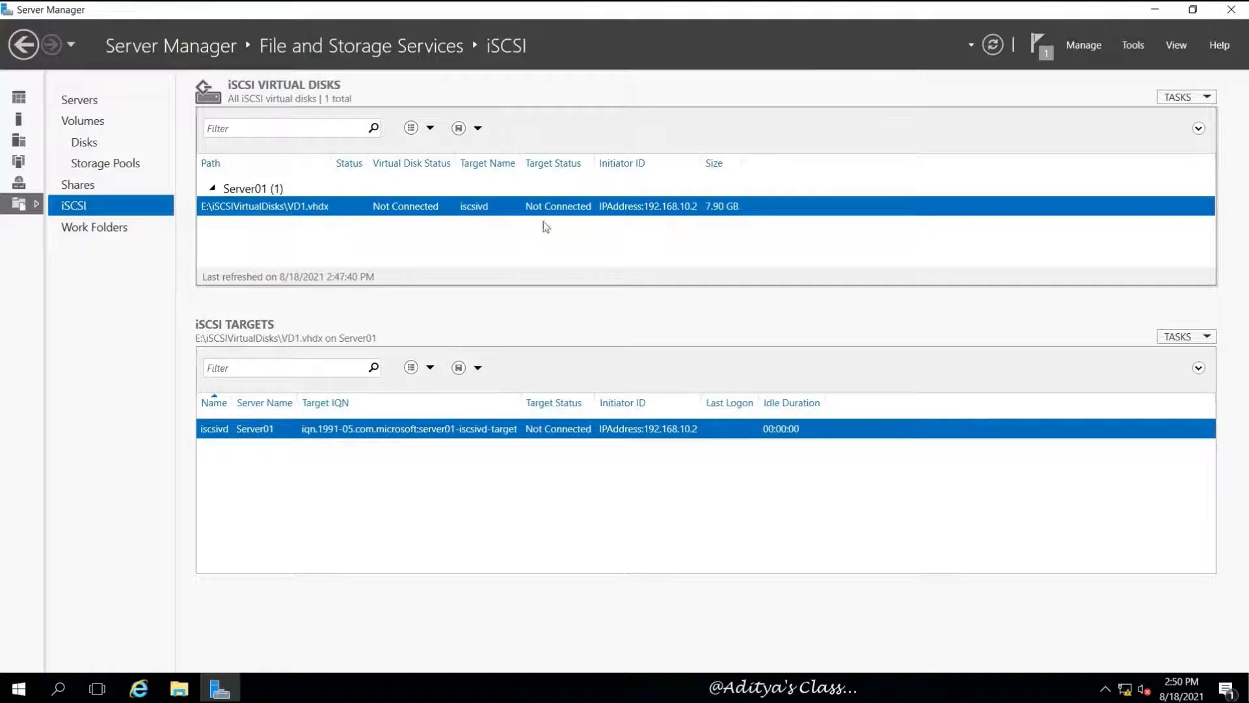
Switch to the Client01 virtual machine in VMware Workstation and resume it
mouse_move(618, 6)
click(795, 21)
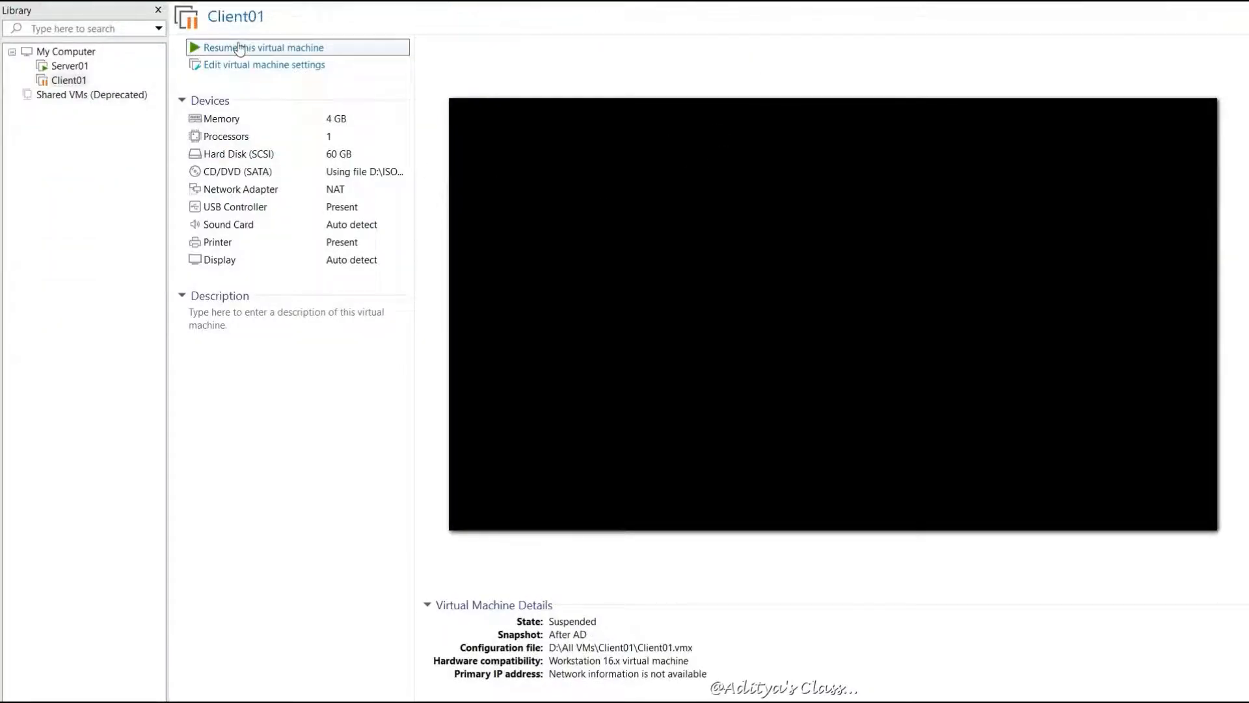
click(235, 50)
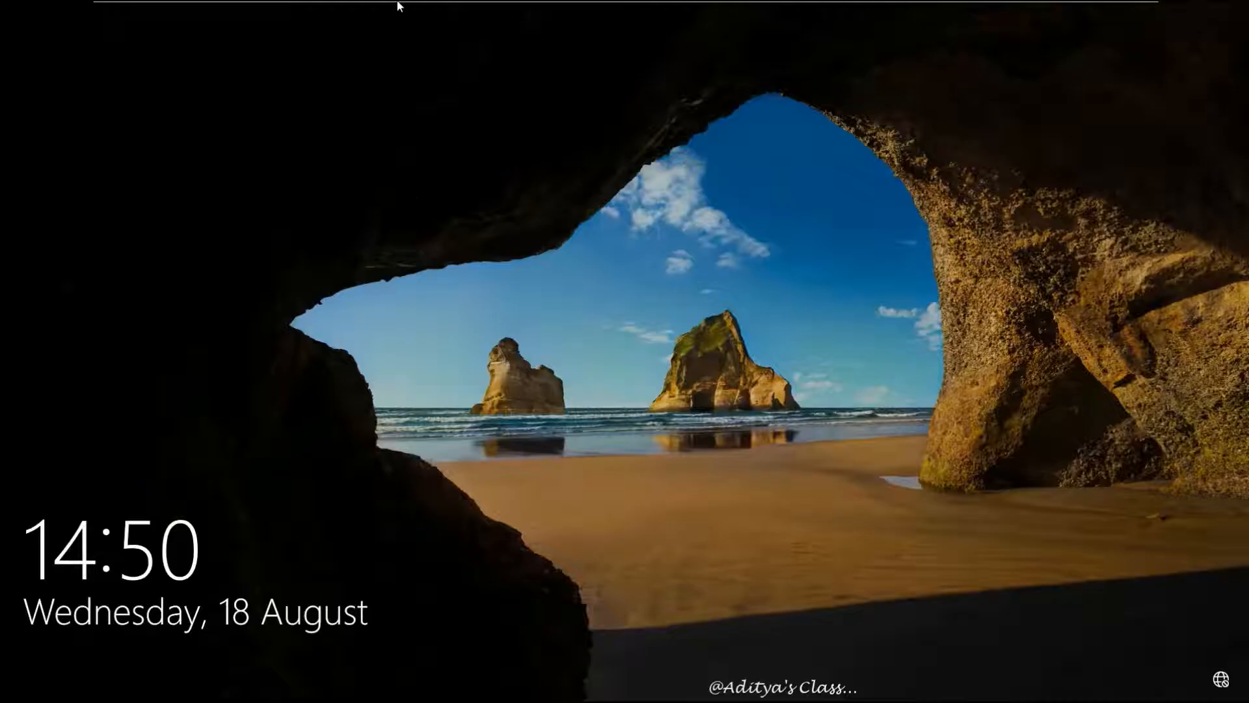
Sign in to Client01 as another user with the account India\Administrator and its password
click(378, 14)
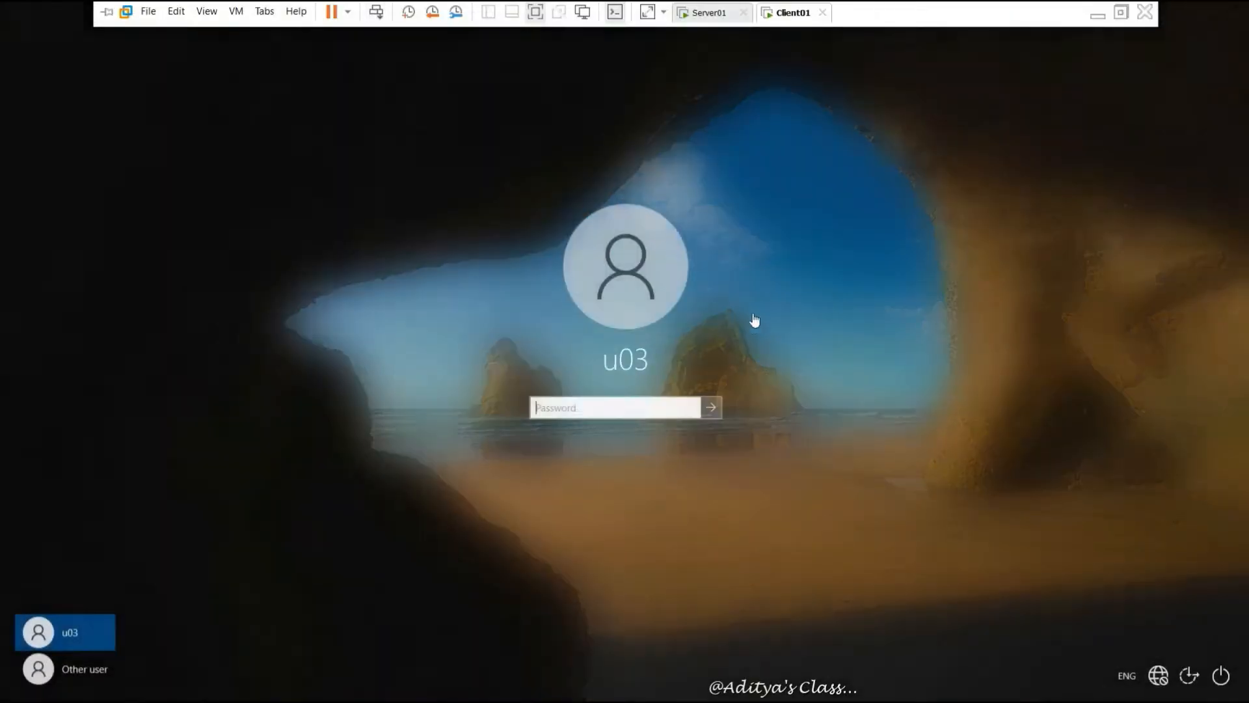
click(69, 665)
text(india)
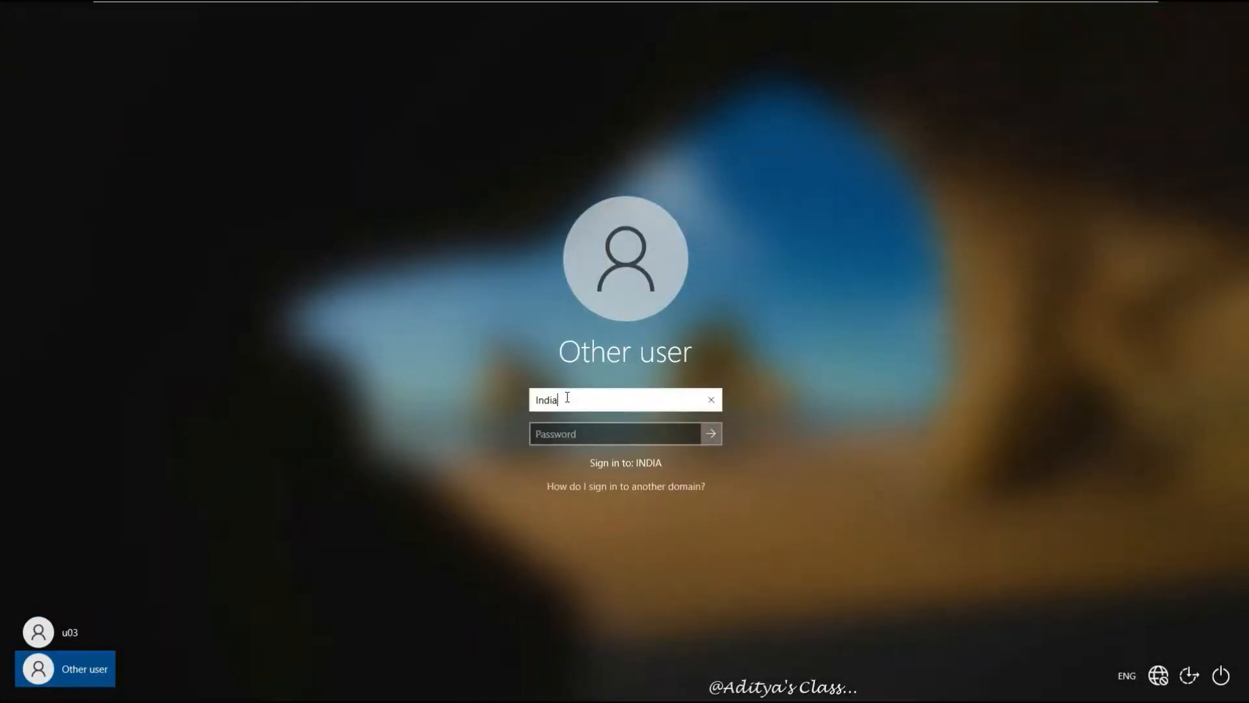
text(\Administrator)
click(599, 436)
text(••)
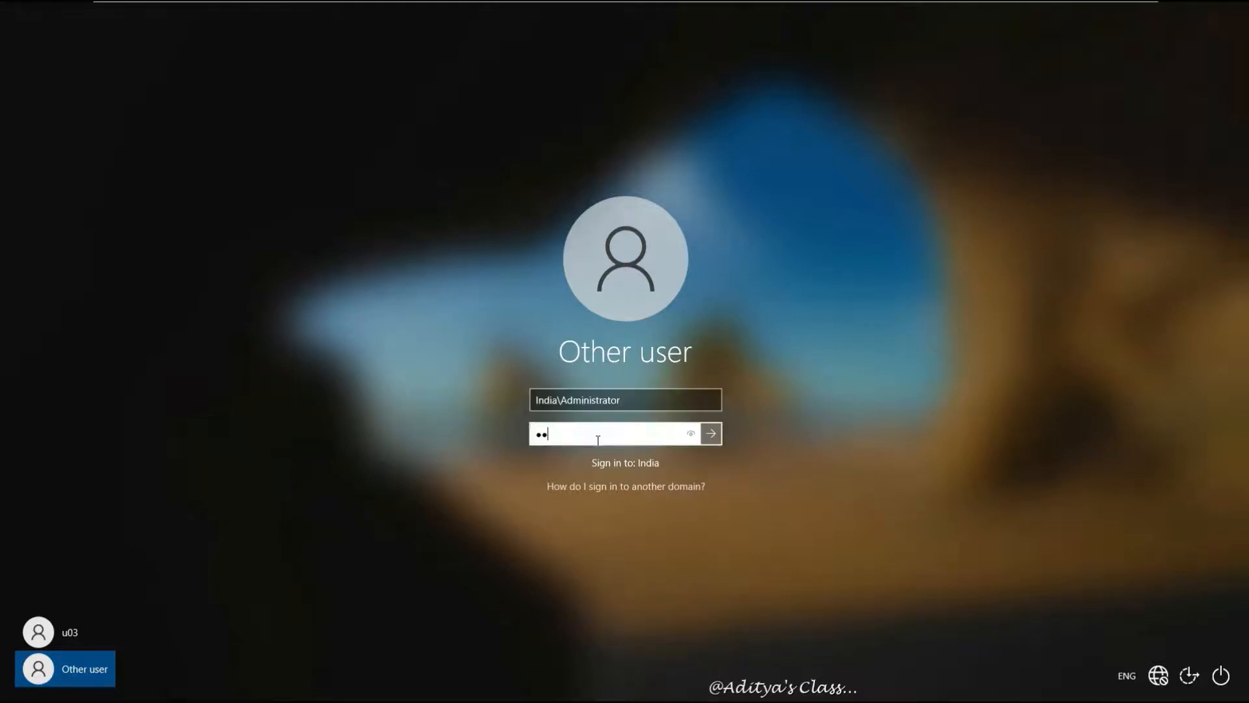
key(Return)
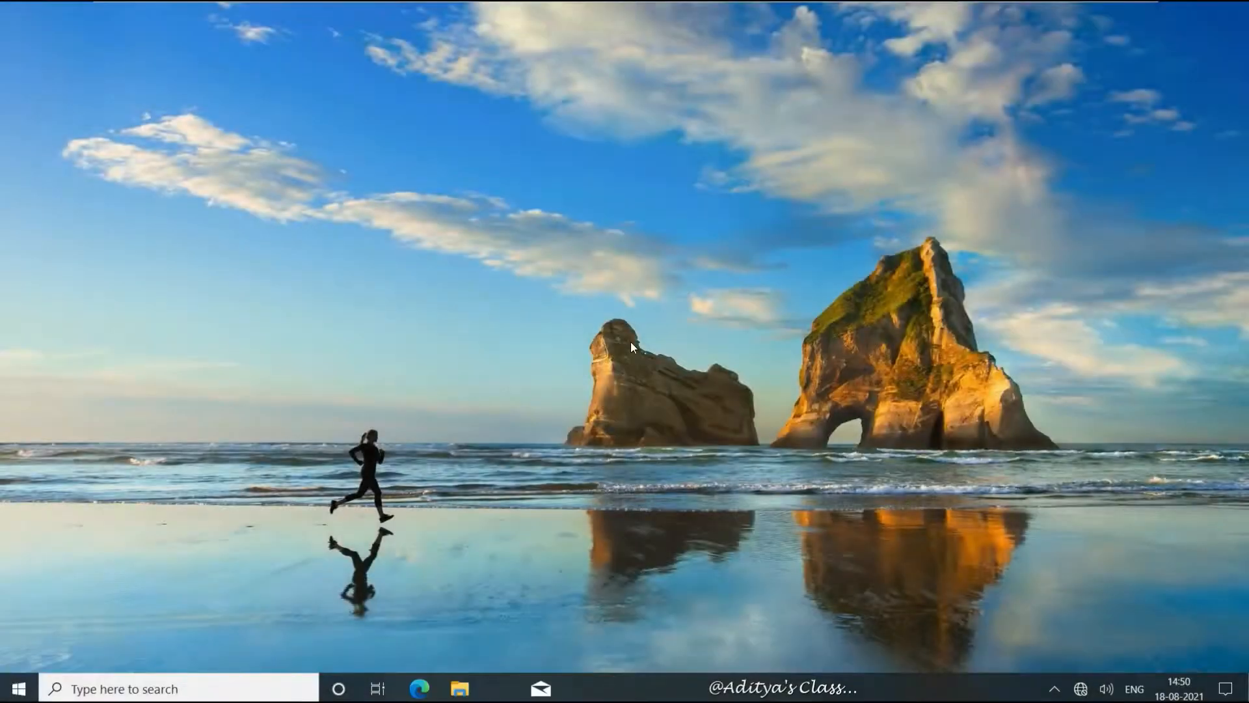
right_click(588, 241)
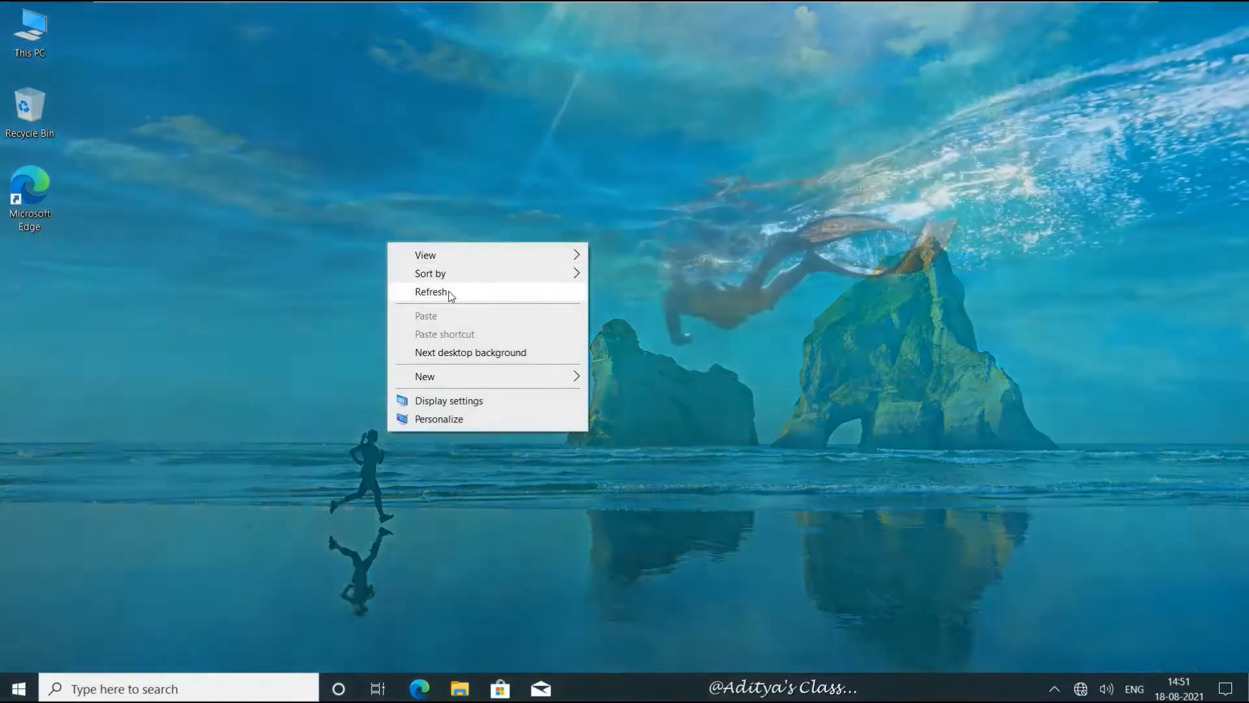
click(447, 290)
right_click(528, 225)
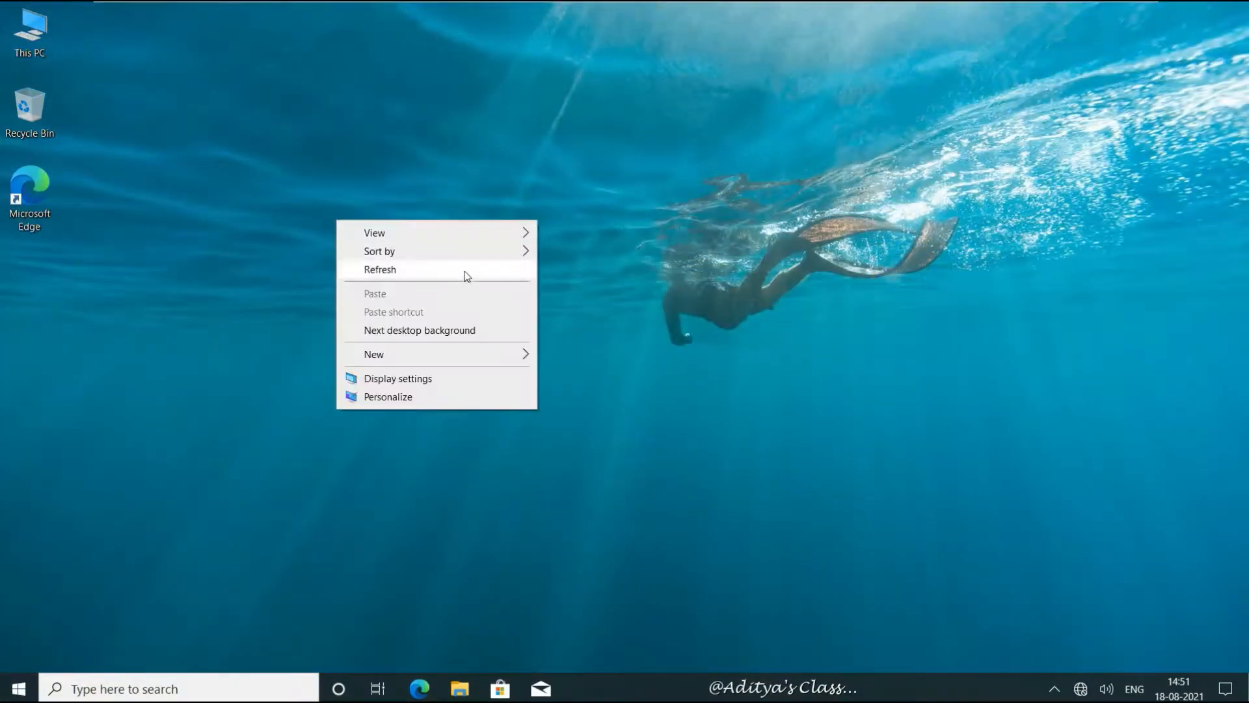
Open Computer Management for This PC and show Disk Management with an enlarged graphical disk view
click(464, 271)
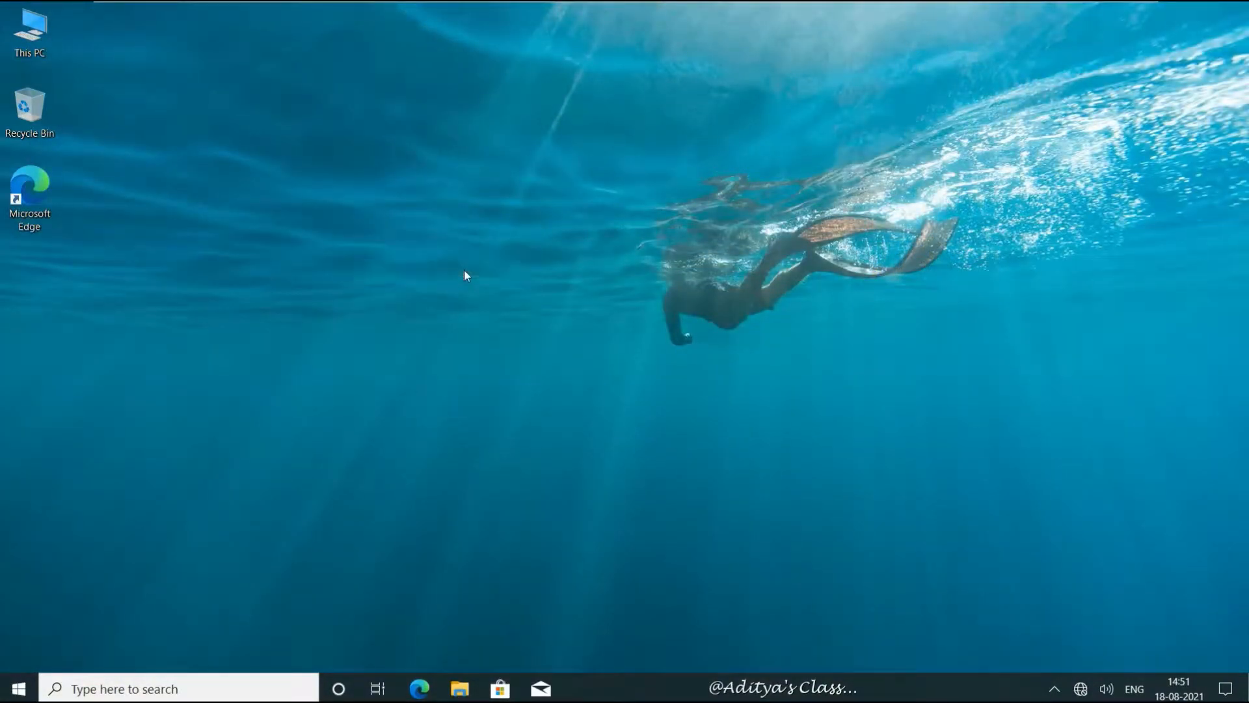
double_click(27, 37)
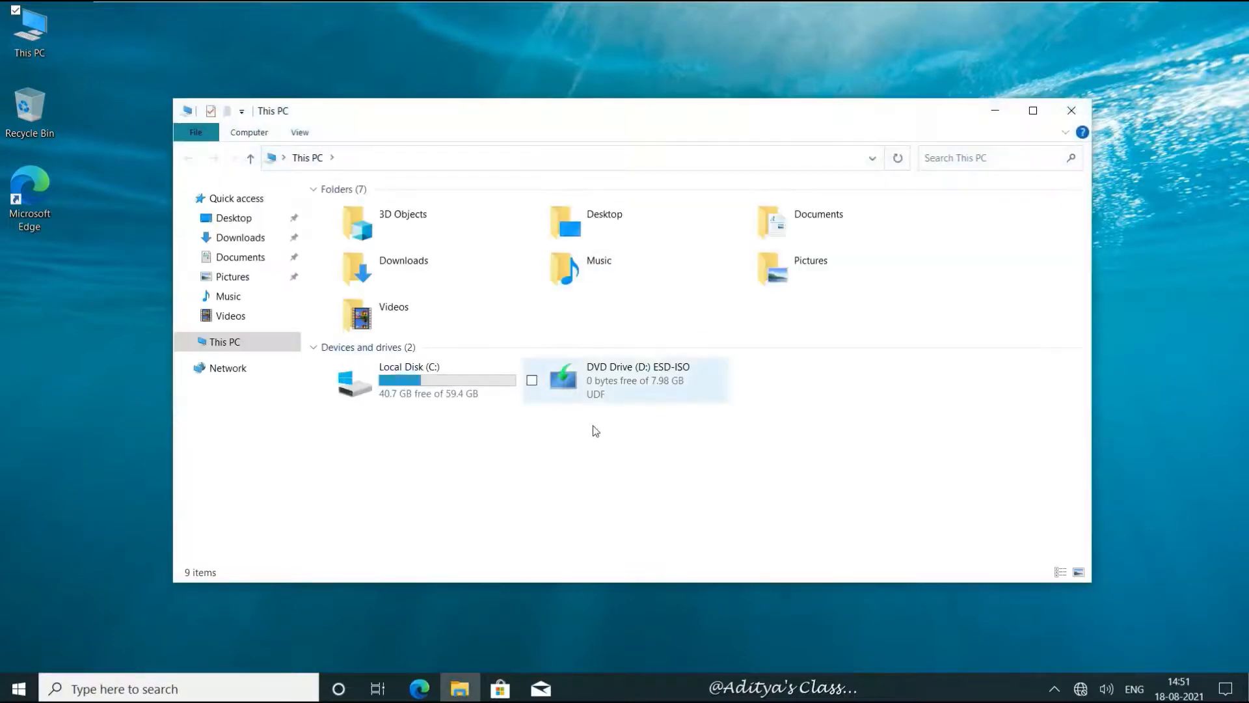
click(1033, 110)
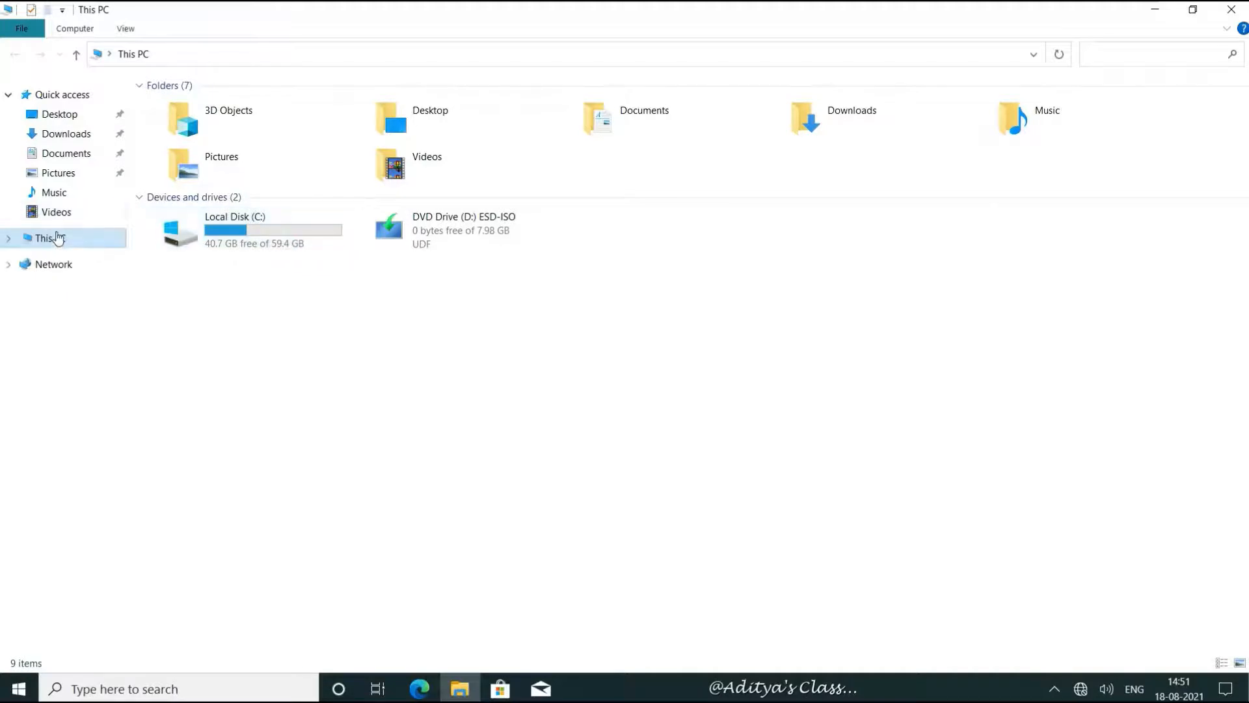
right_click(57, 238)
click(73, 271)
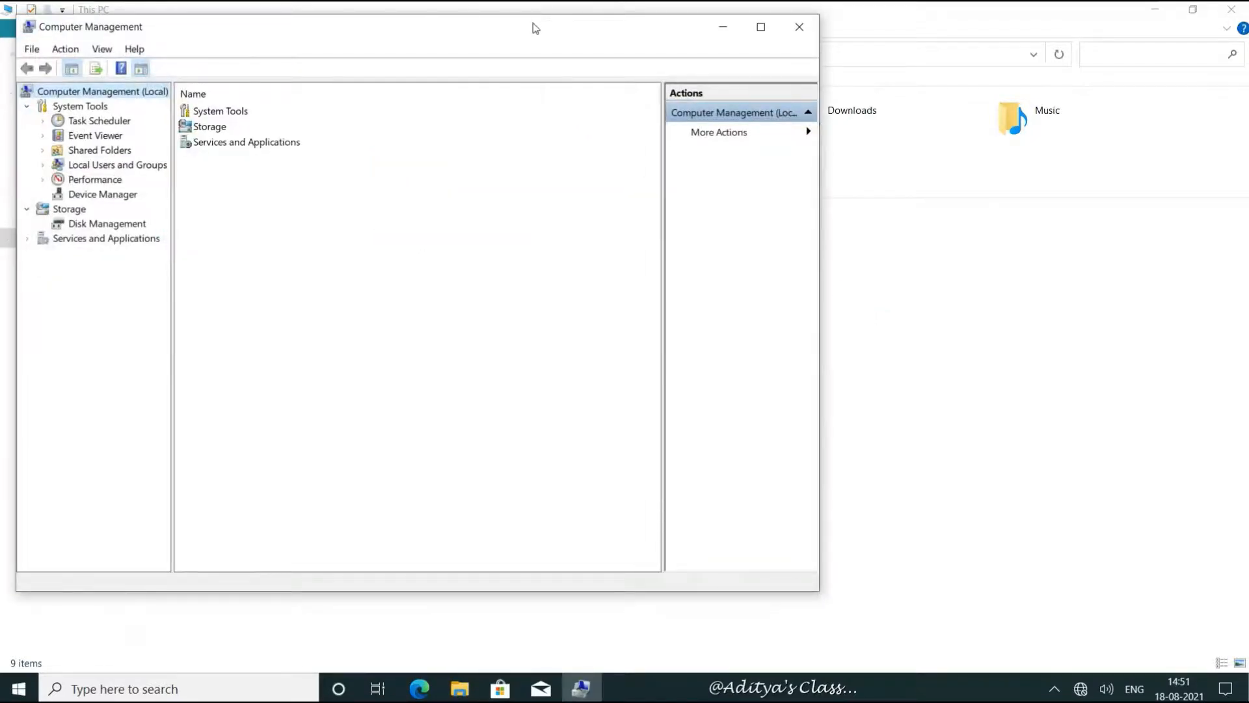
drag(533, 28, 712, 30)
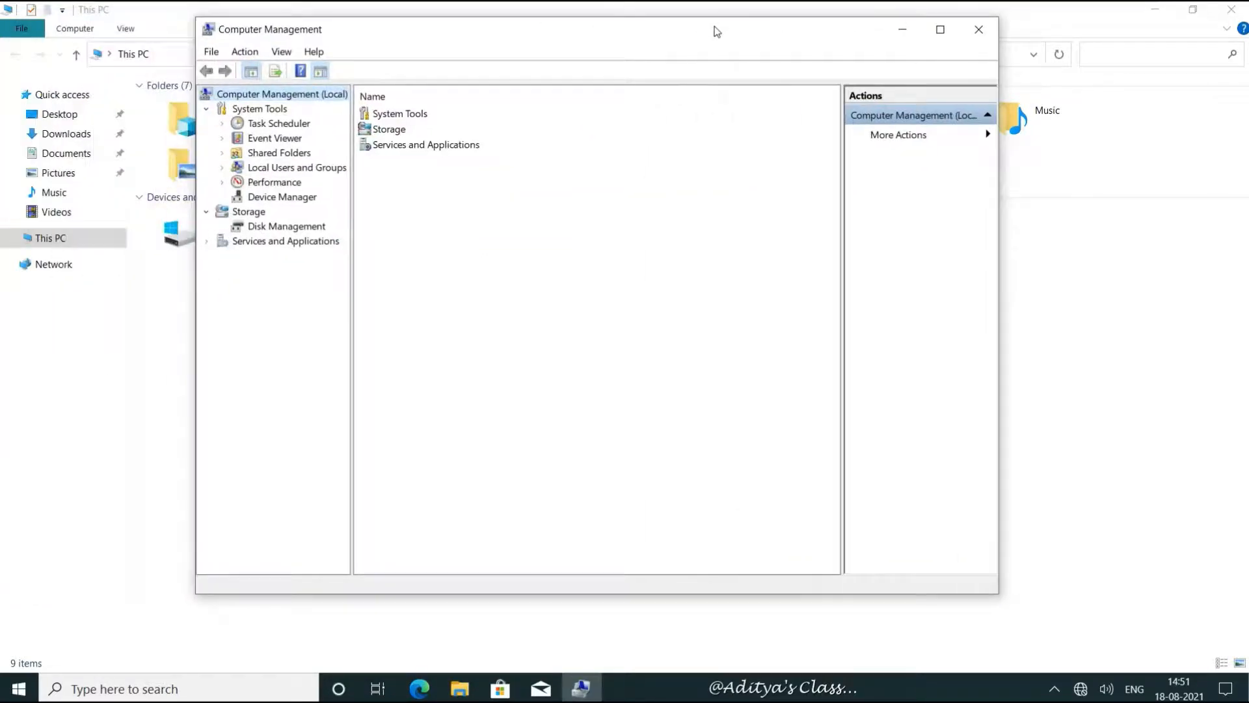
click(273, 226)
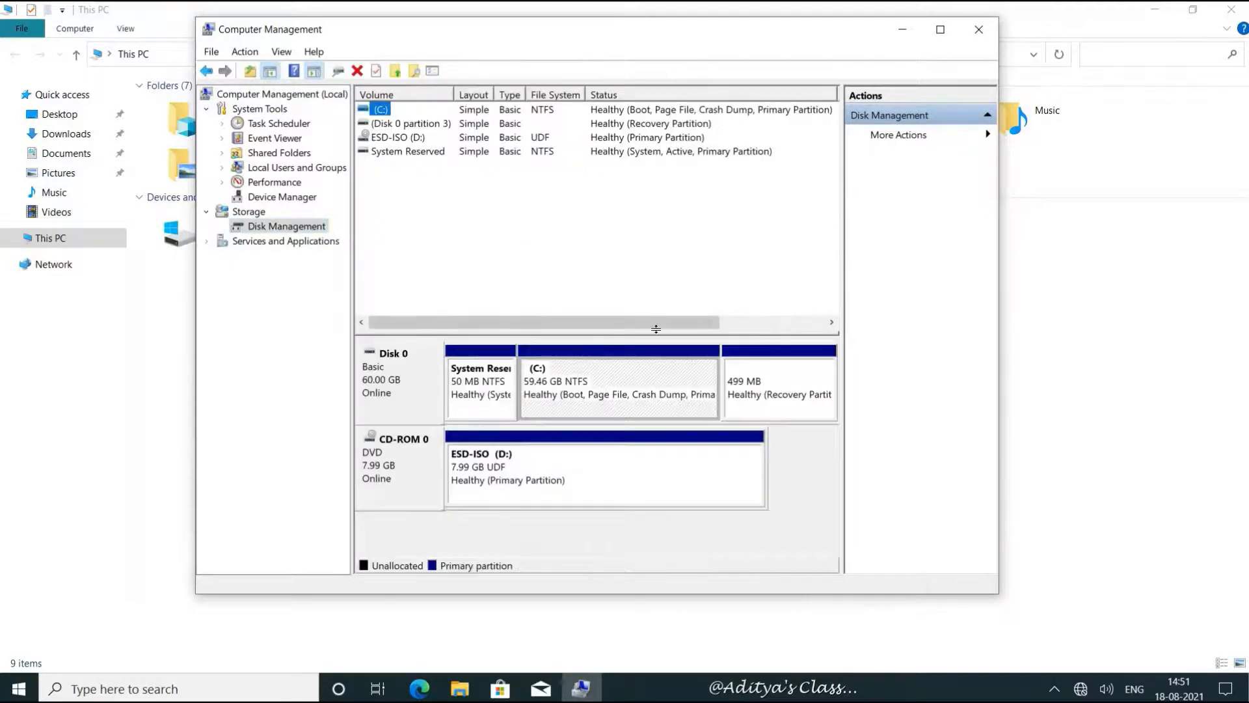
drag(671, 333, 674, 231)
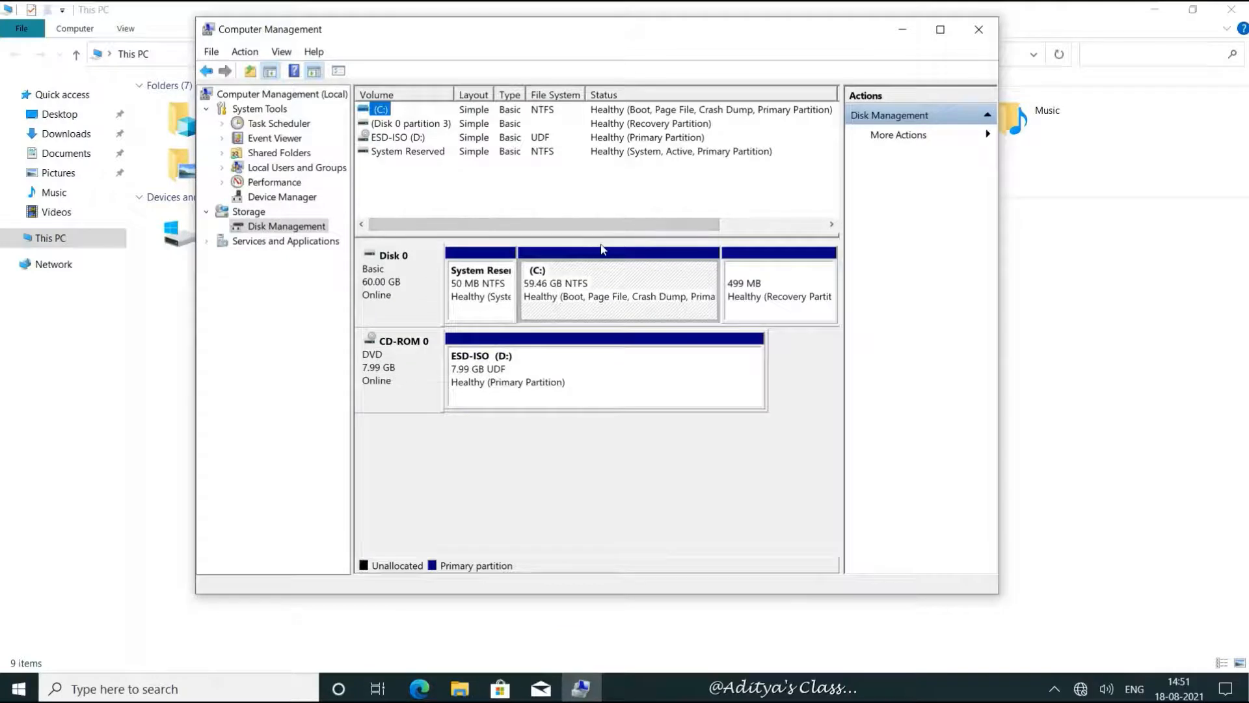
Eject the ESD-ISO disc from CD-ROM 0 and minimize the open windows to the desktop
right_click(562, 347)
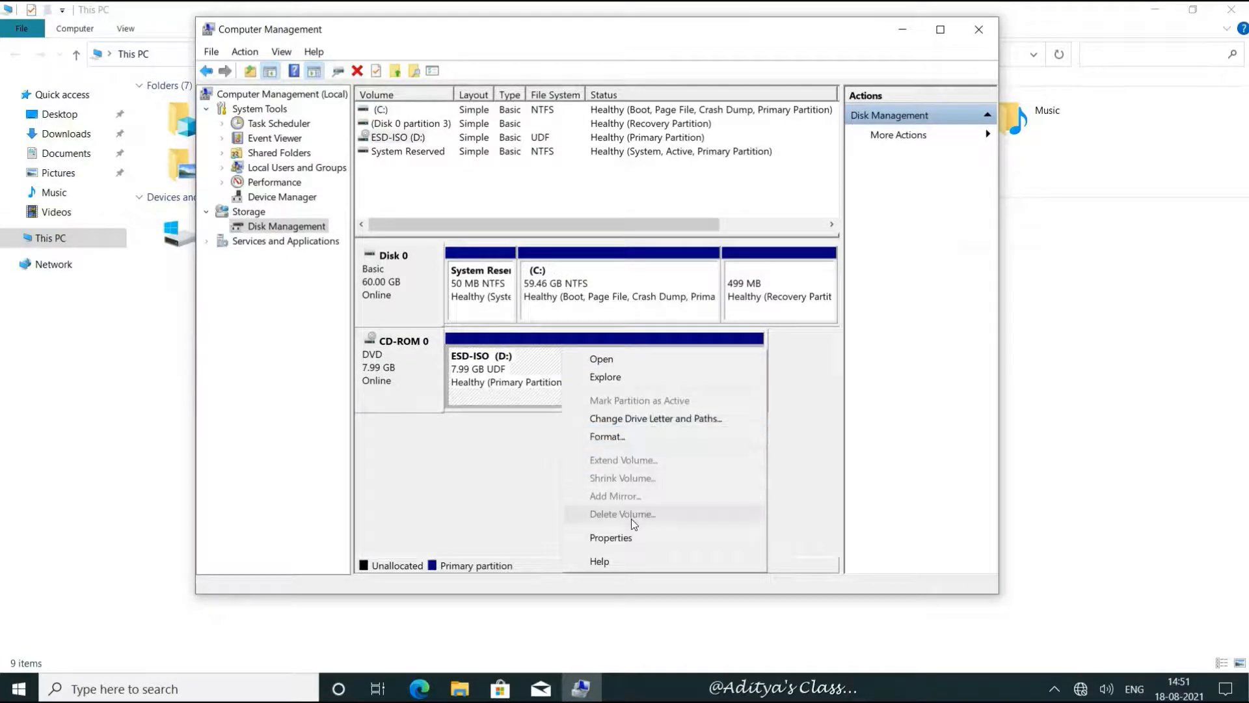
click(391, 350)
right_click(390, 350)
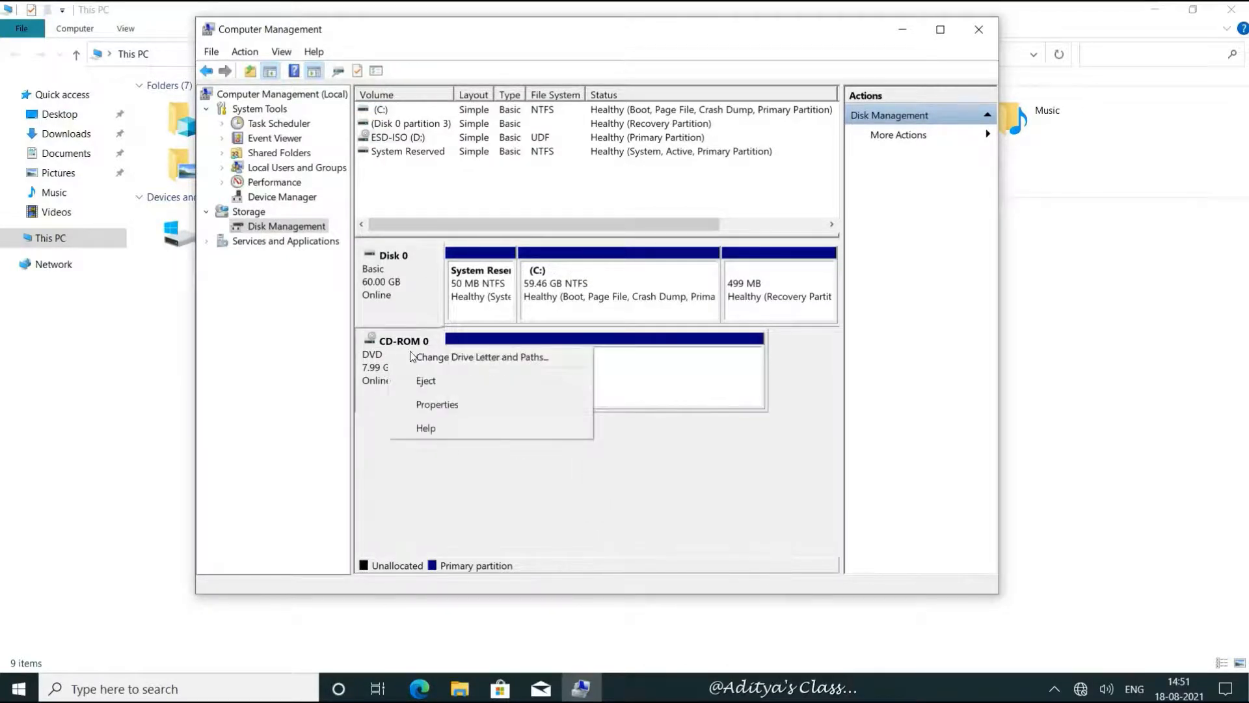
click(431, 373)
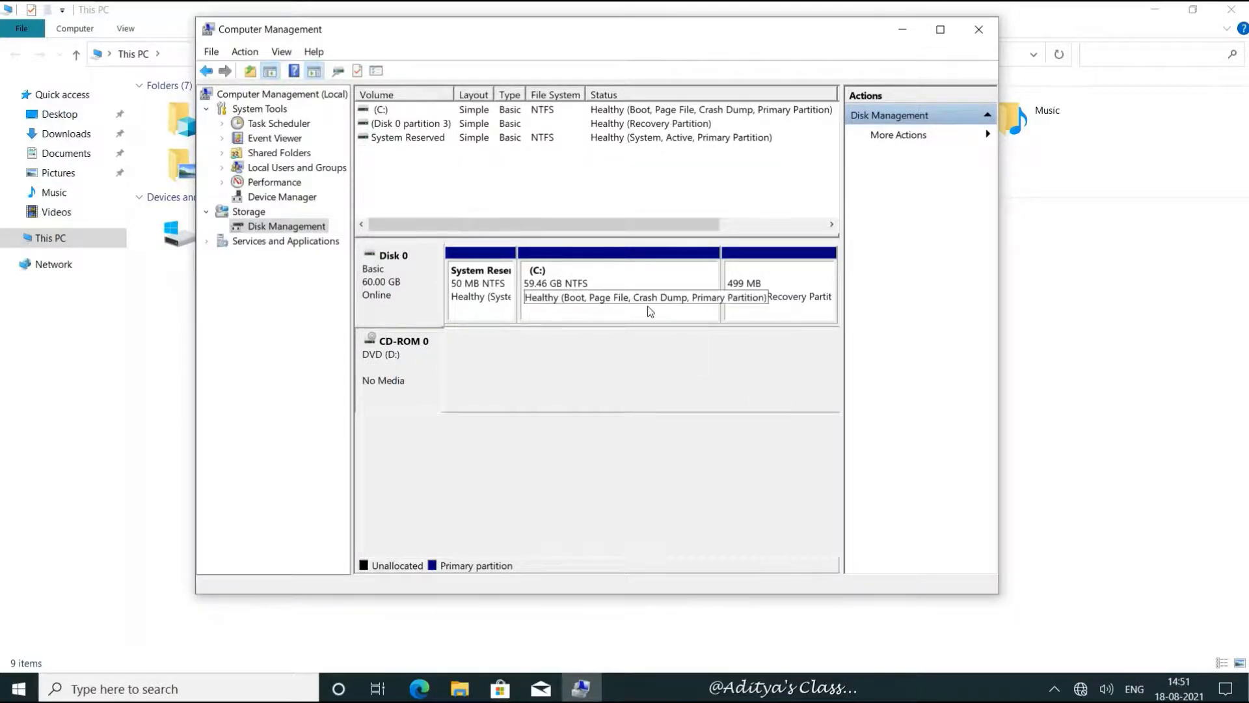
click(903, 32)
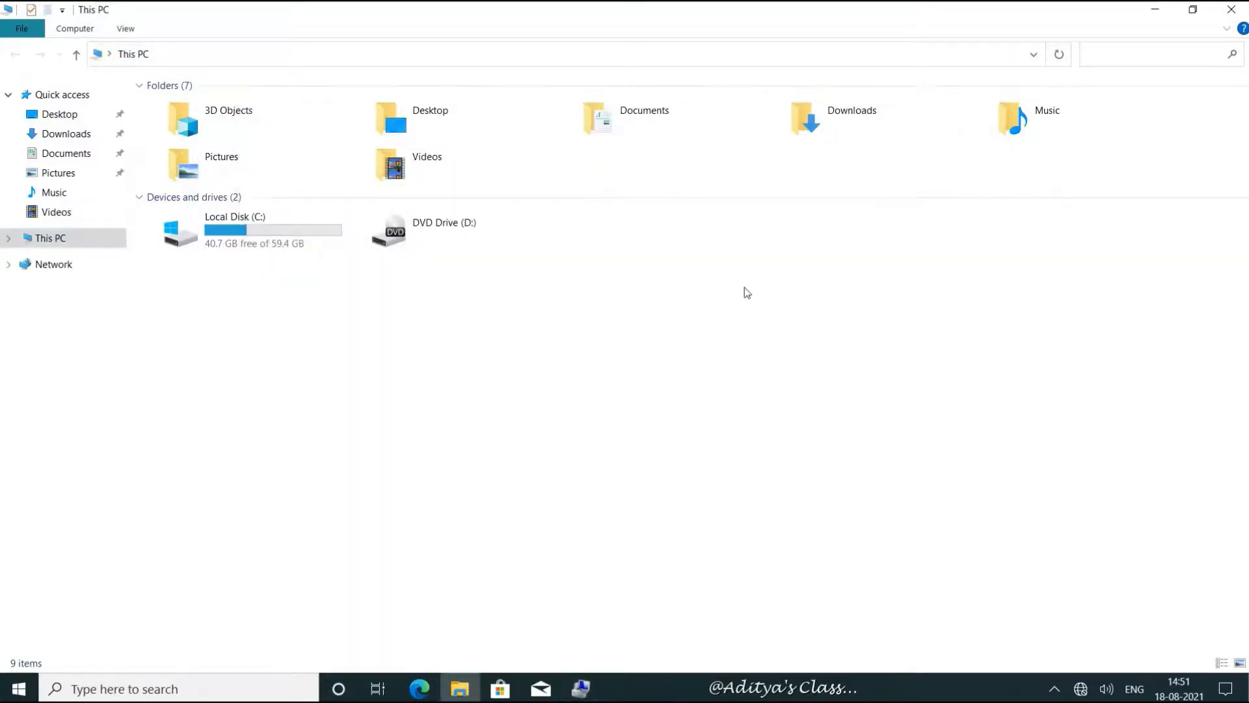
click(1155, 9)
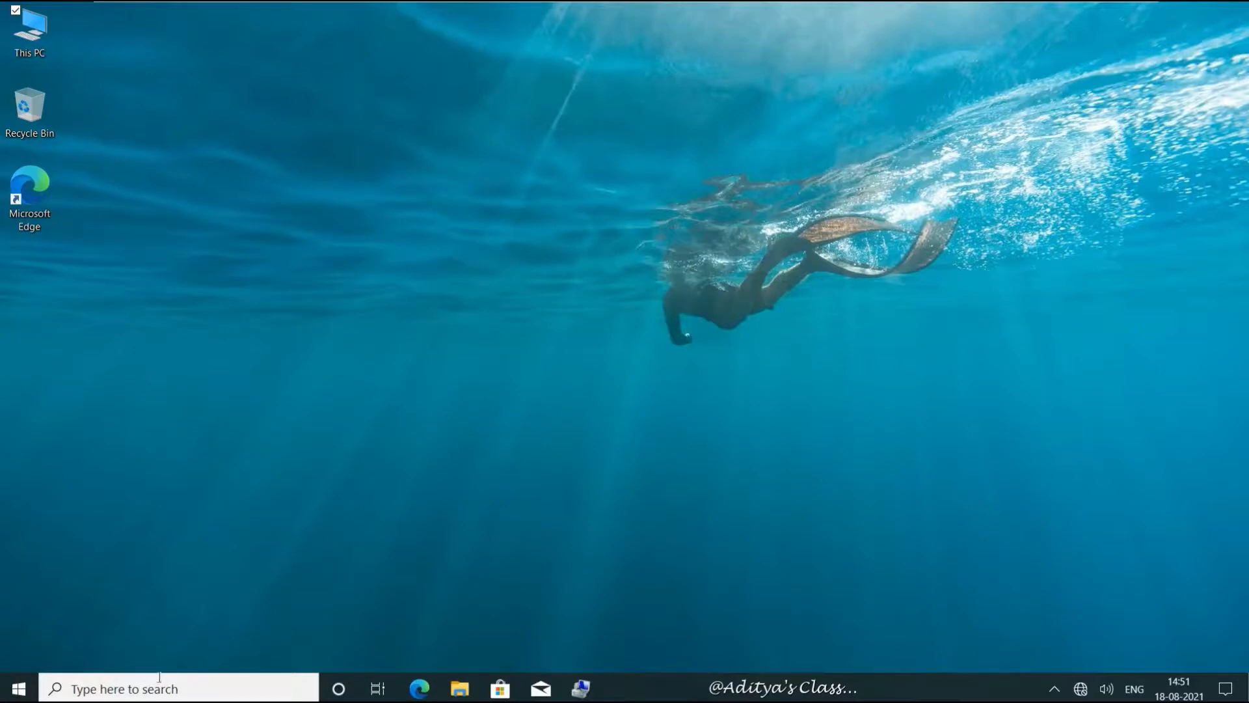
Search for and launch iSCSI Initiator, agreeing to start the Microsoft iSCSI service automatically
click(137, 686)
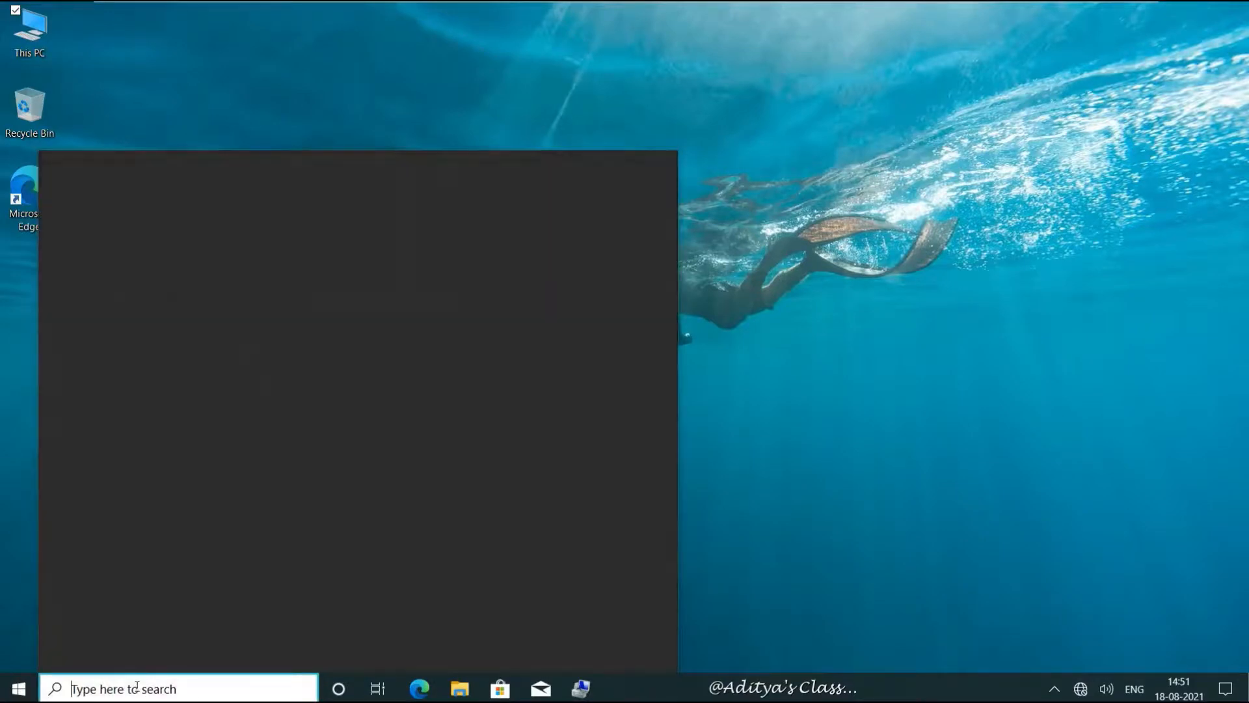
text(iscs)
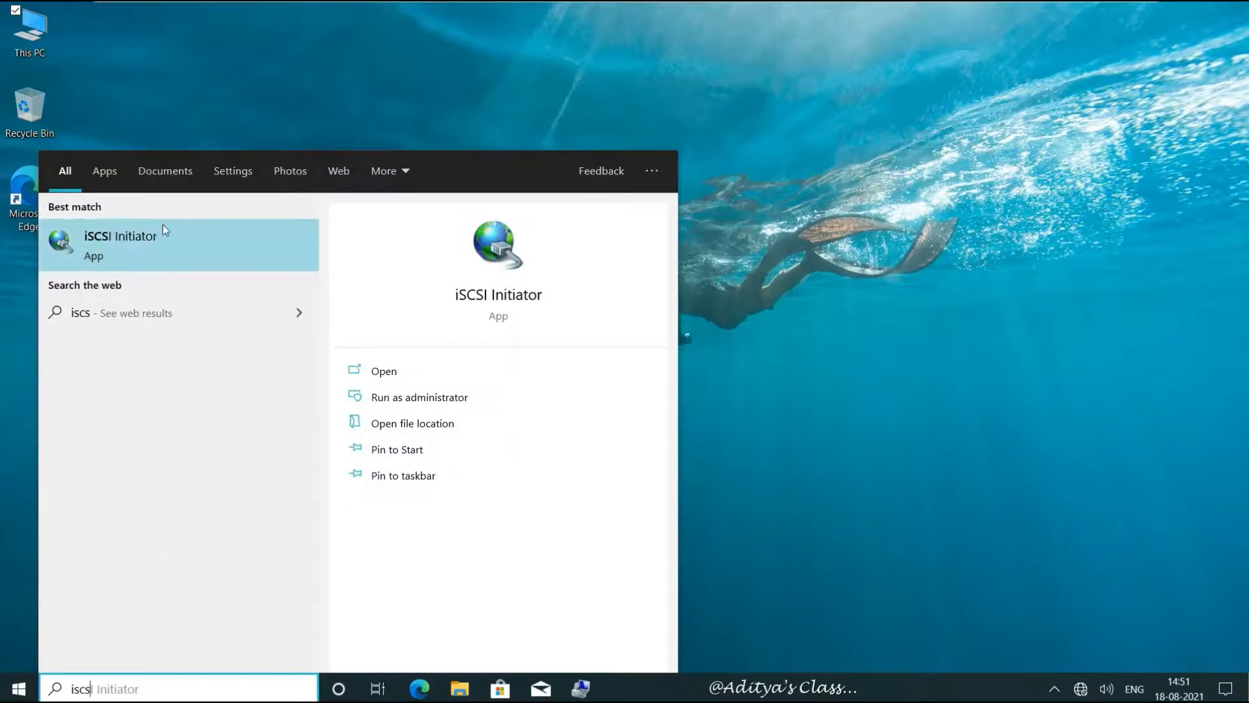
click(119, 236)
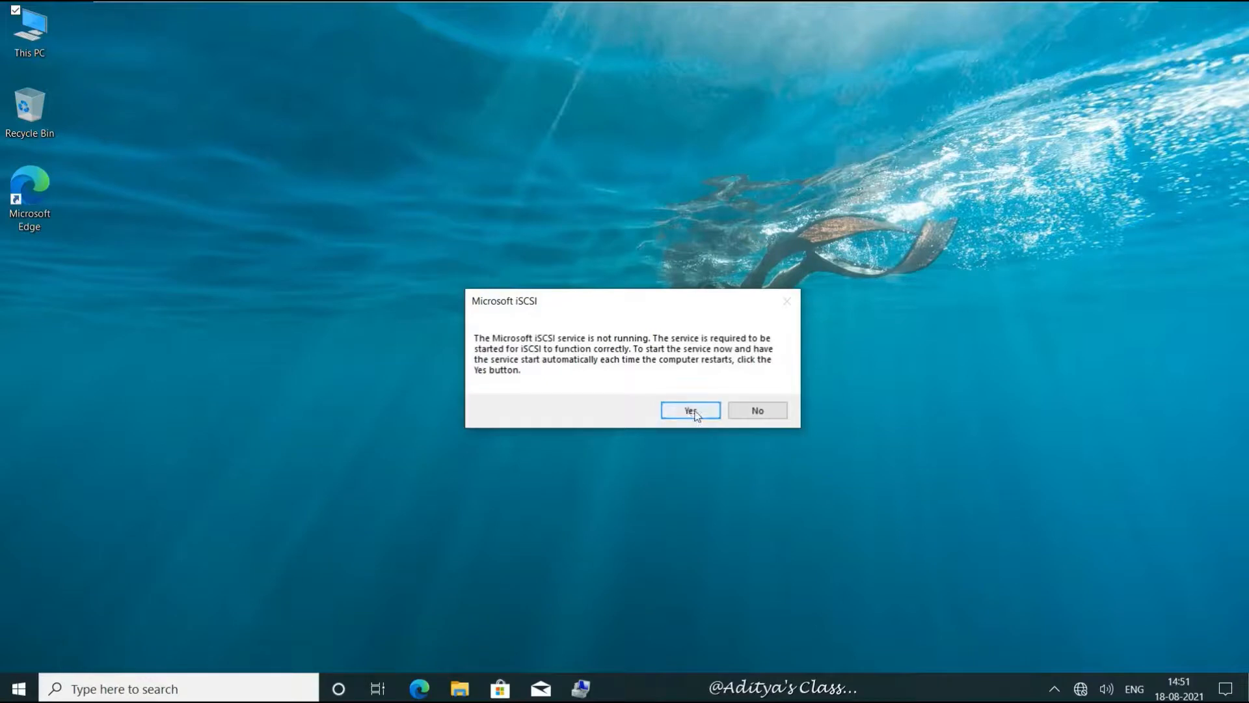
click(689, 411)
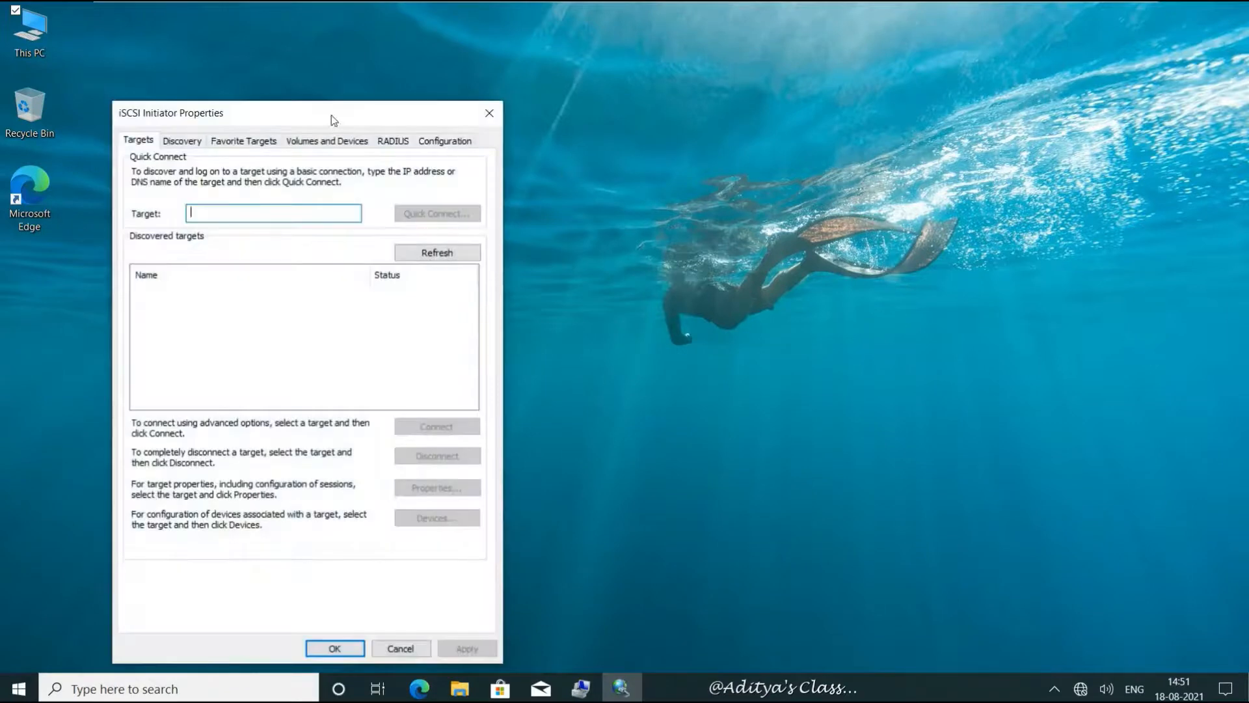
Quick-connect the iSCSI initiator to the target at 192.168.10.1 and finish the connection dialog
drag(331, 115, 787, 78)
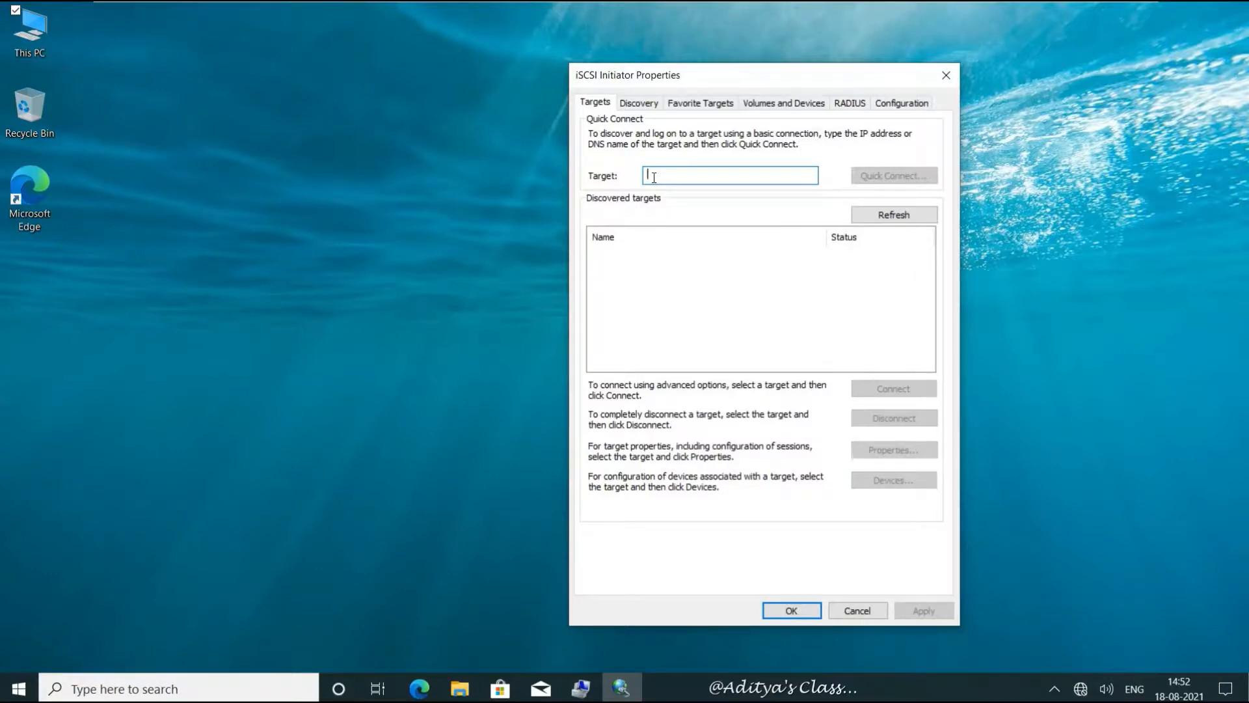
text(192.168.10.1)
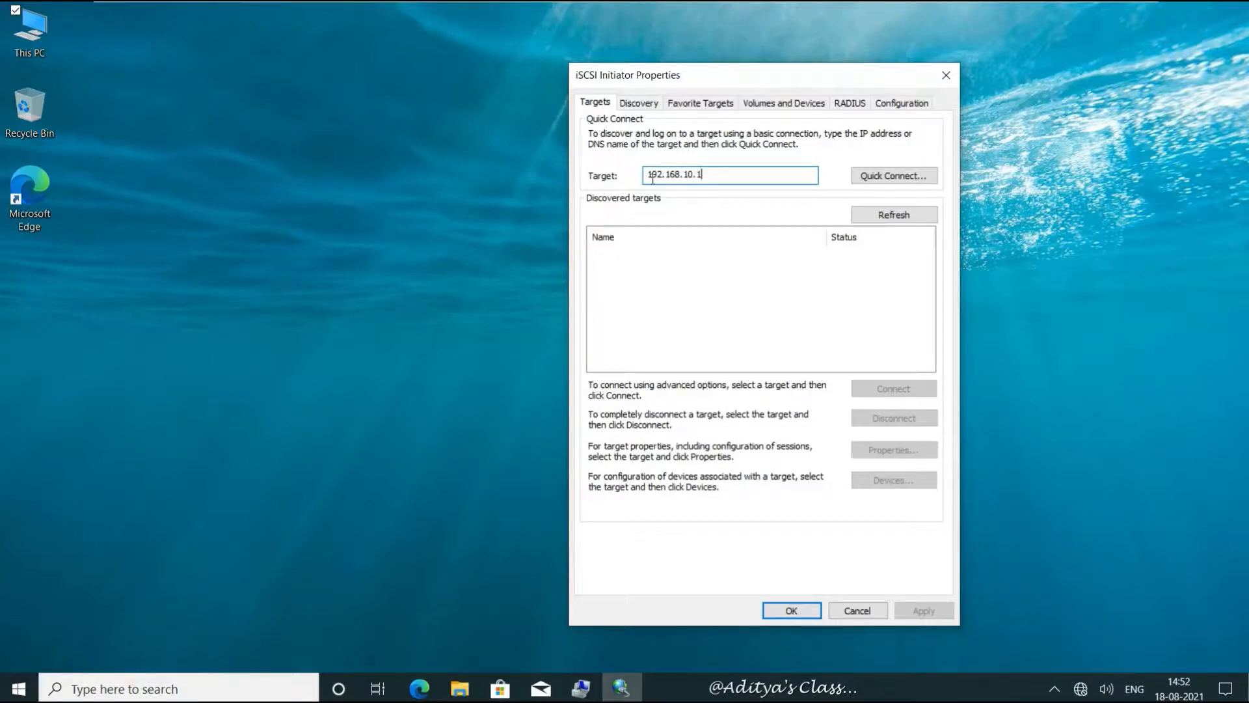
click(893, 182)
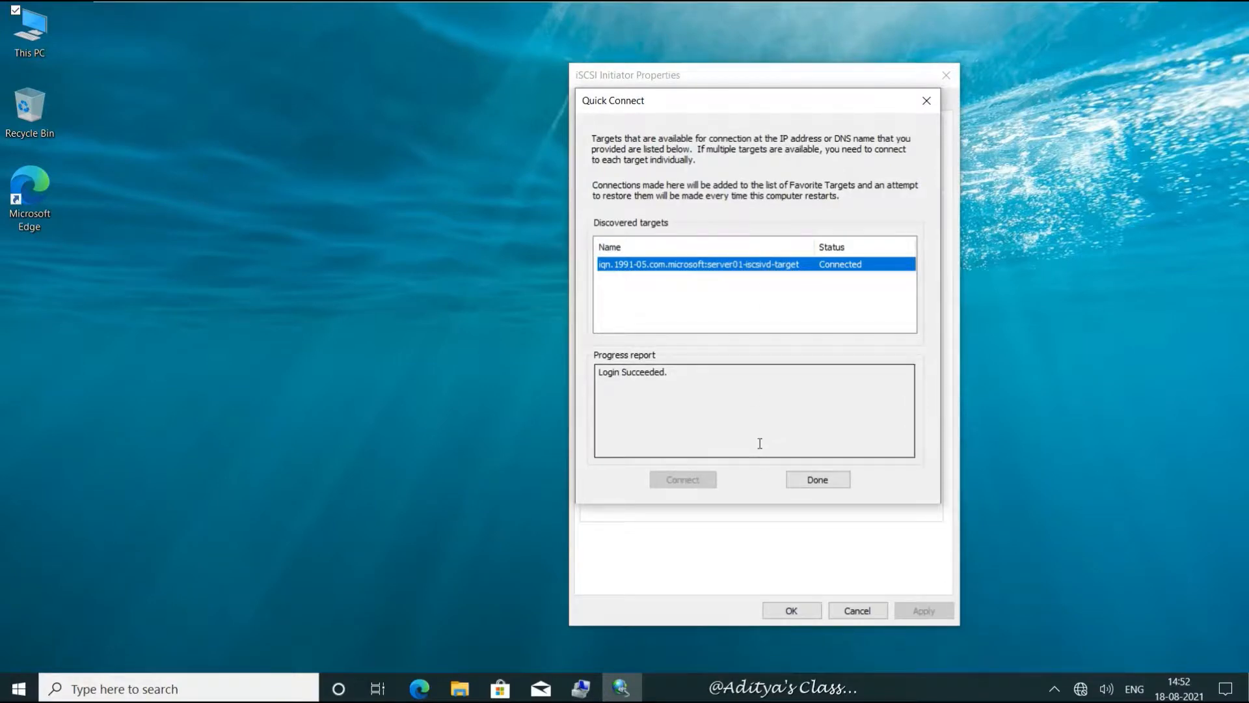
click(833, 479)
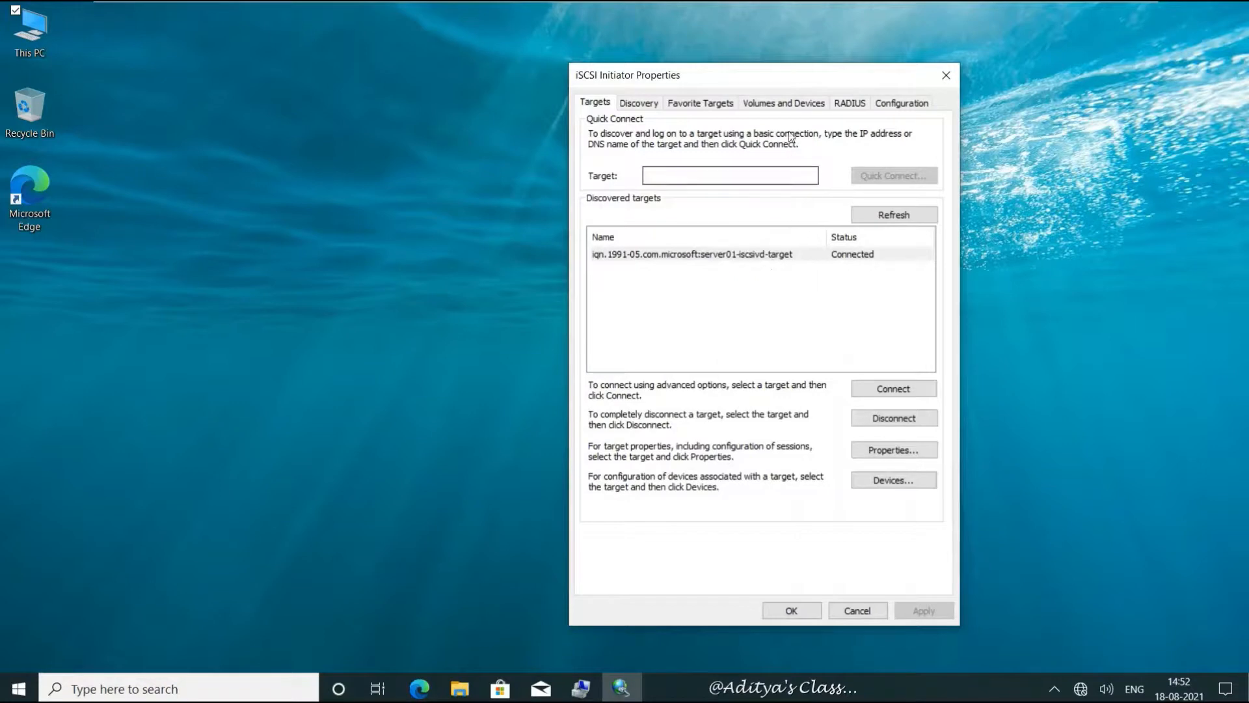
Auto-configure the initiator's volumes and devices, and accept the iSCSI Initiator properties
click(775, 103)
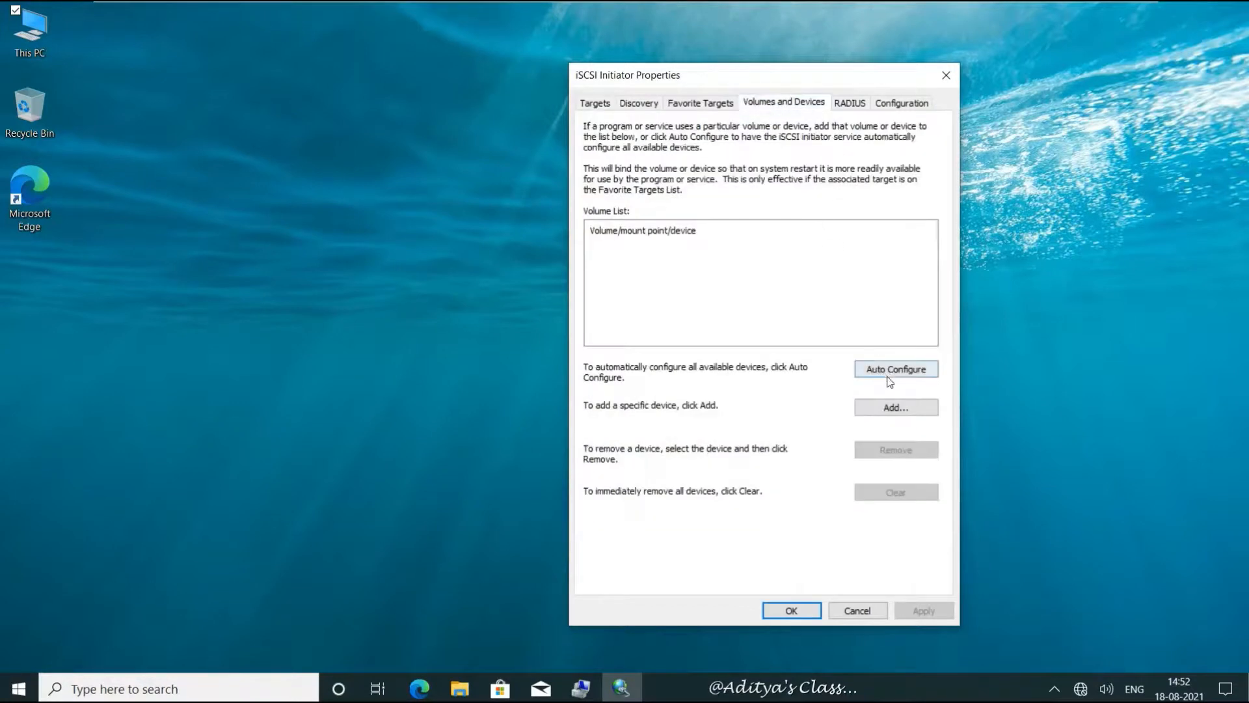
click(891, 371)
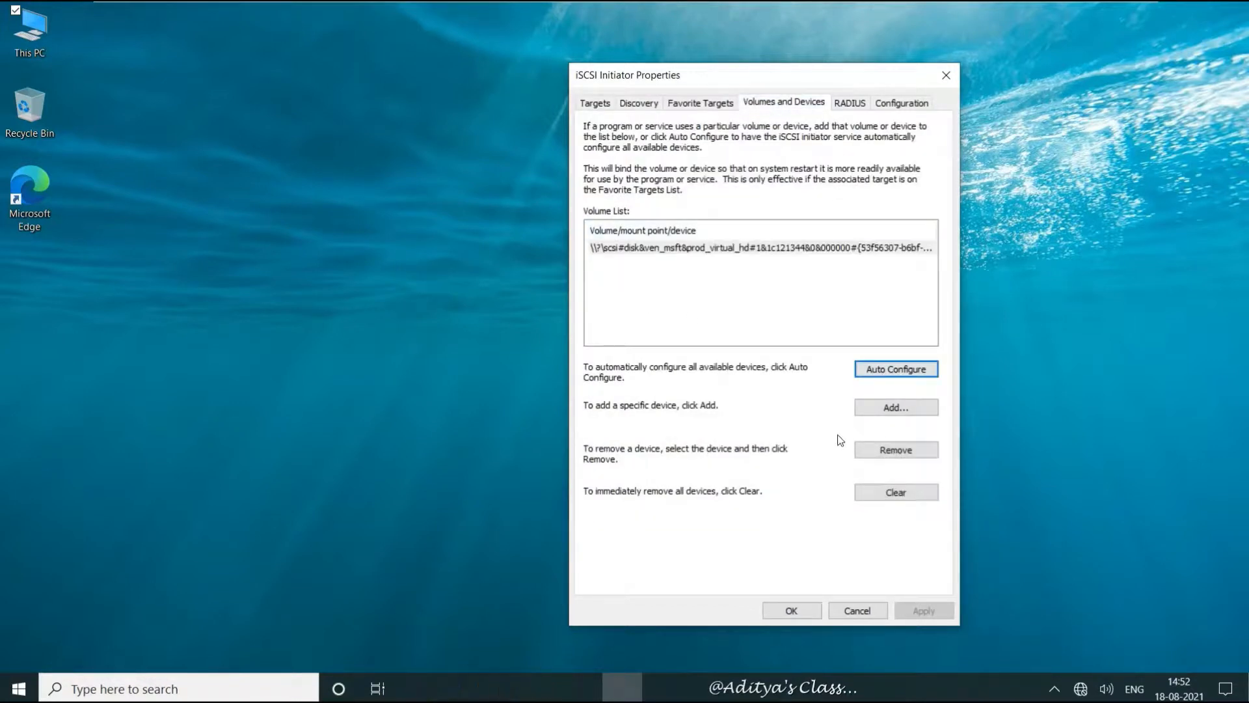
click(812, 611)
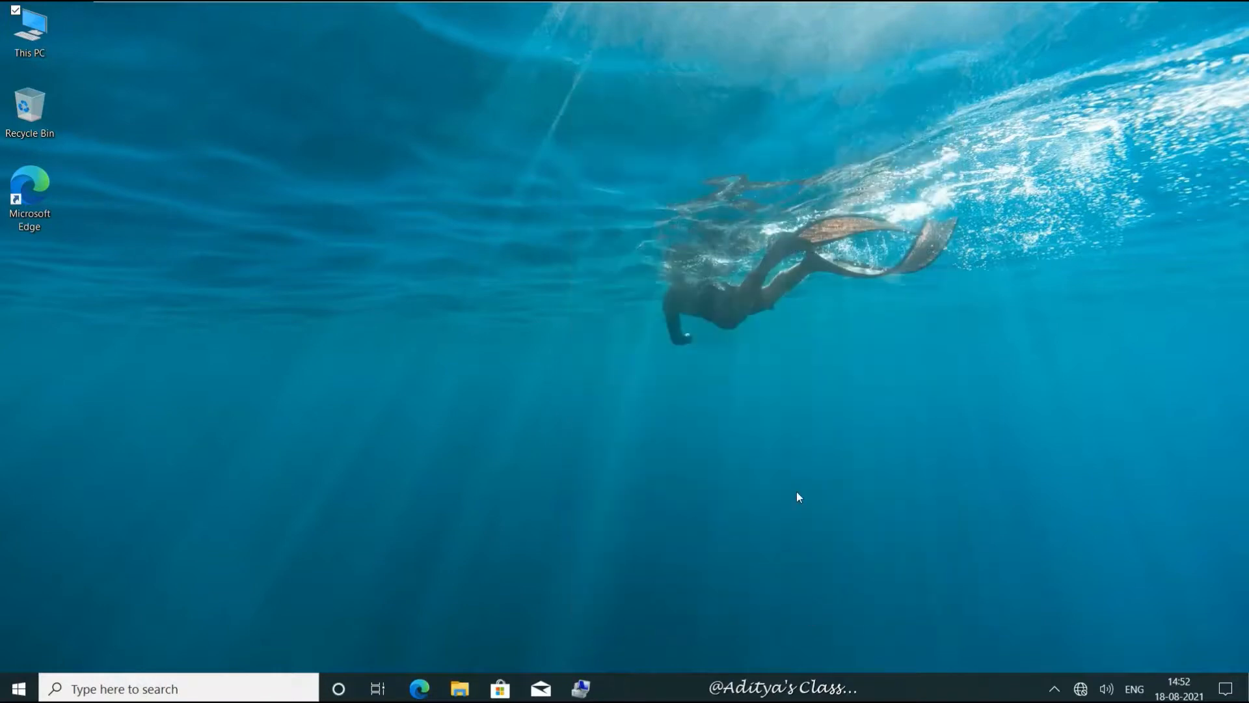
Return to Disk Management, maximize it and initialize Disk 1 with the MBR partition style
click(586, 688)
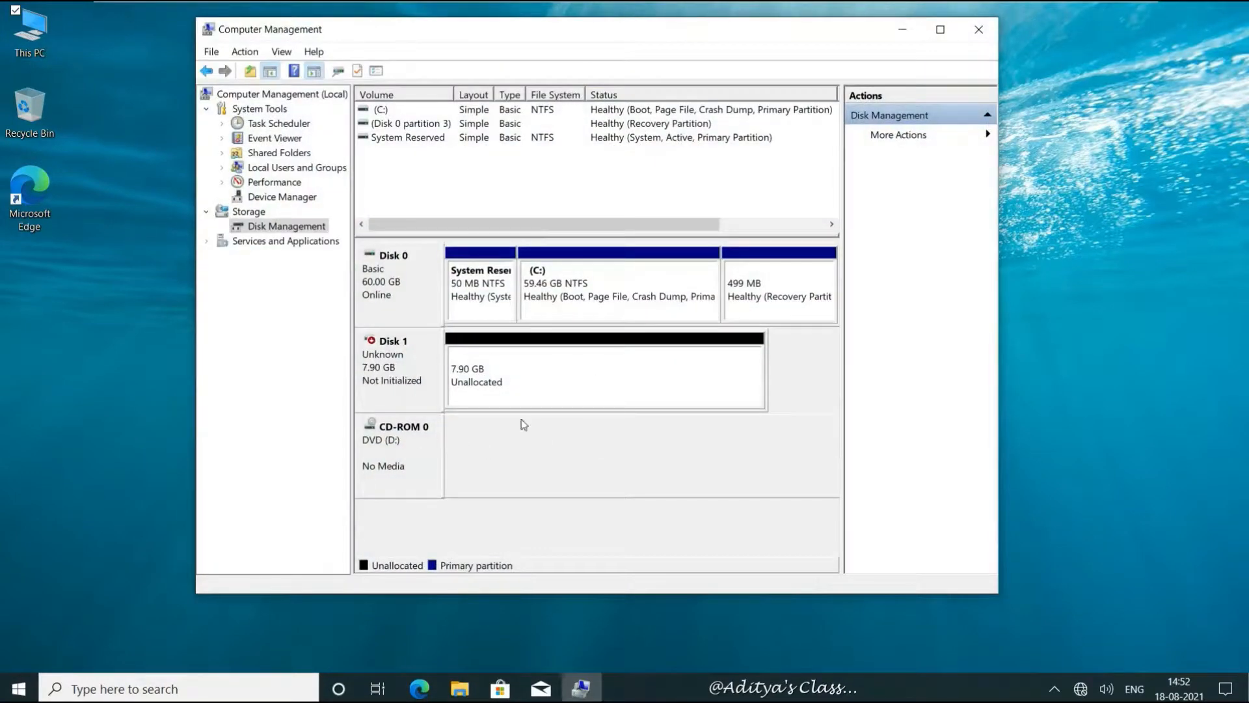
click(940, 29)
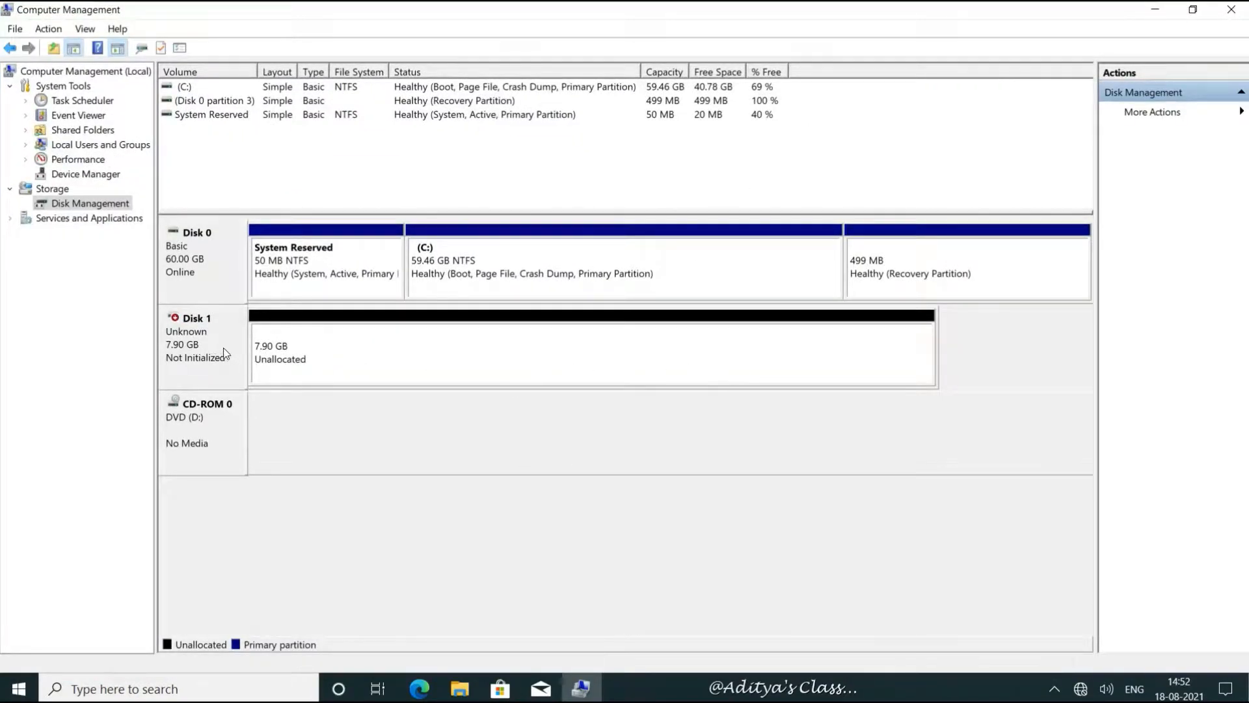
right_click(211, 328)
click(268, 339)
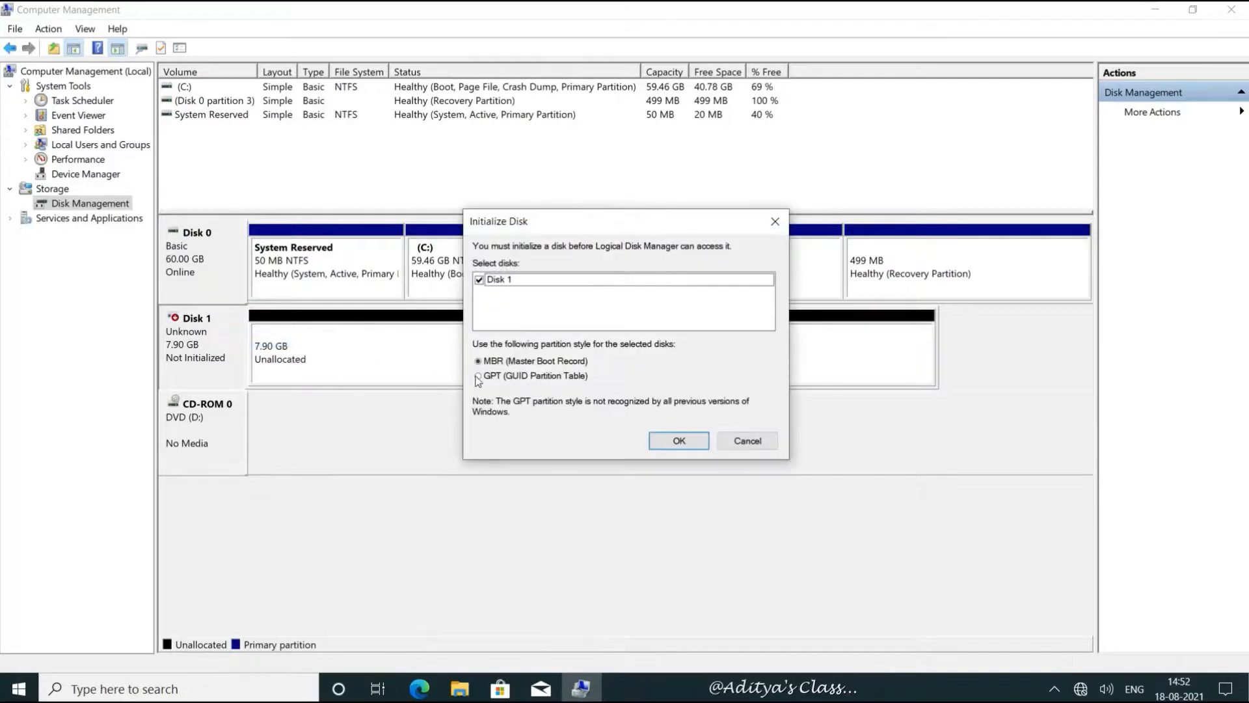
click(653, 440)
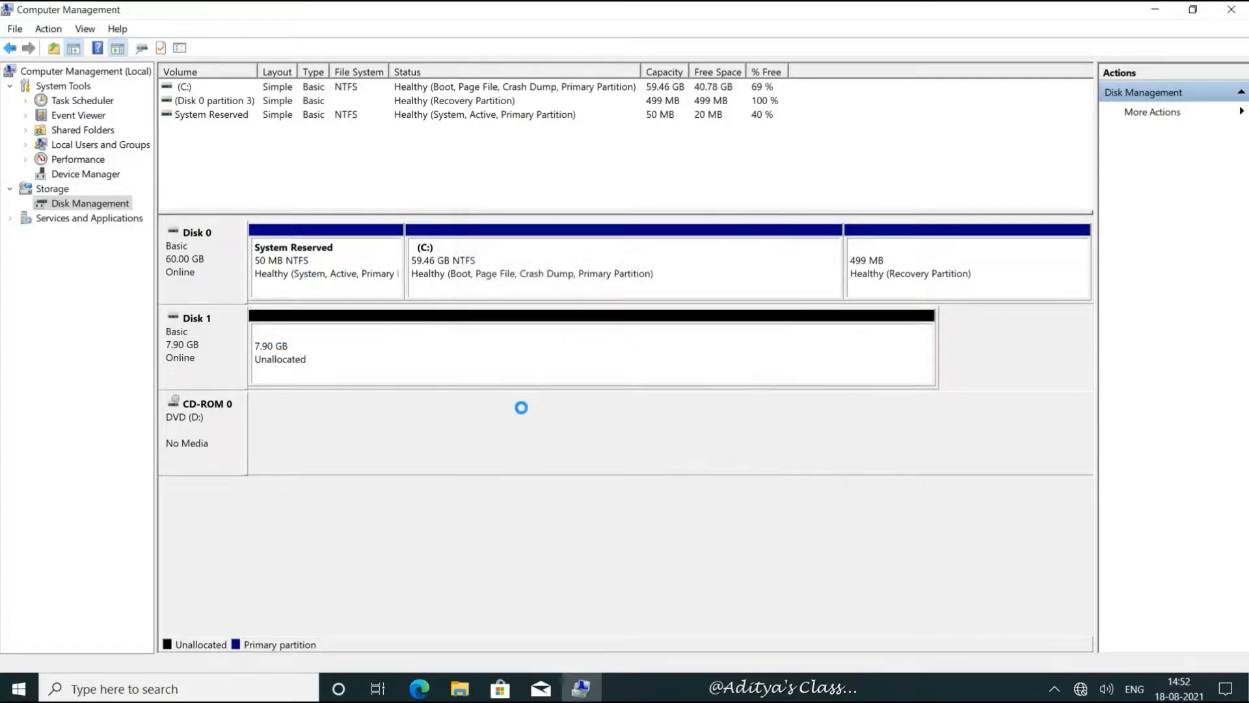
Create a simple volume on Disk 1's unallocated space with drive letter E, NTFS quick format and the label iSCSIVD
right_click(428, 349)
click(513, 357)
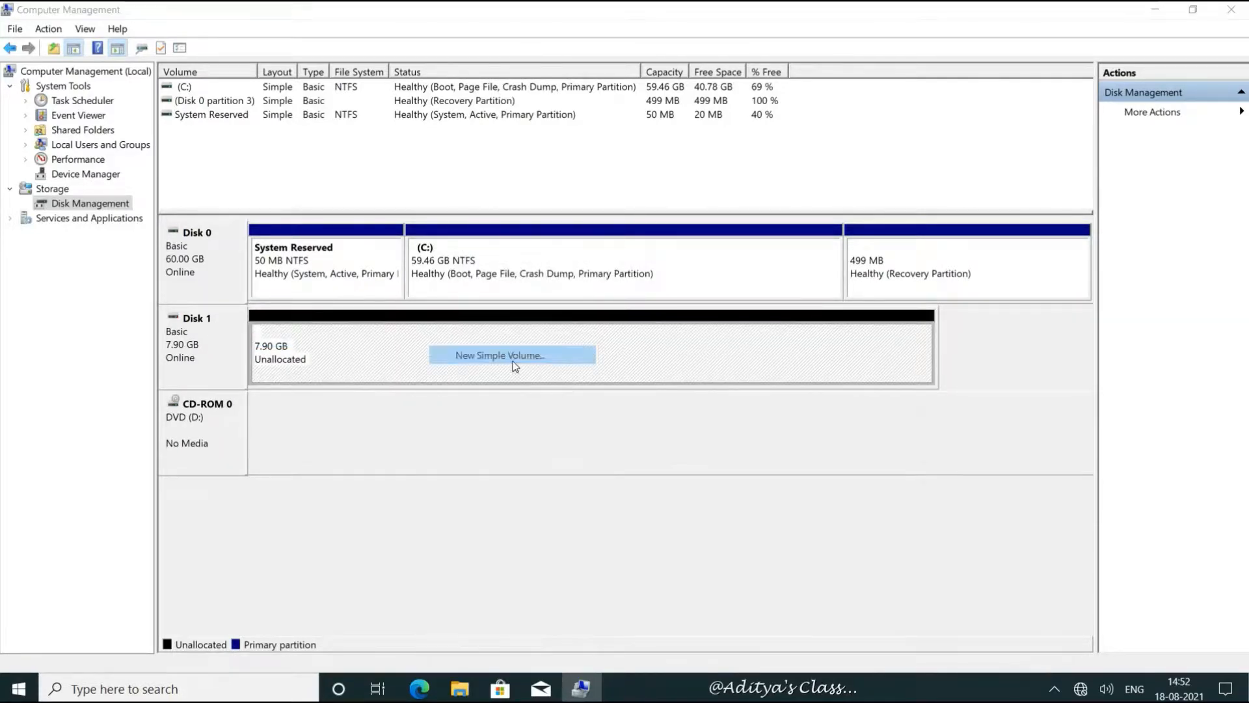
click(480, 380)
click(480, 380)
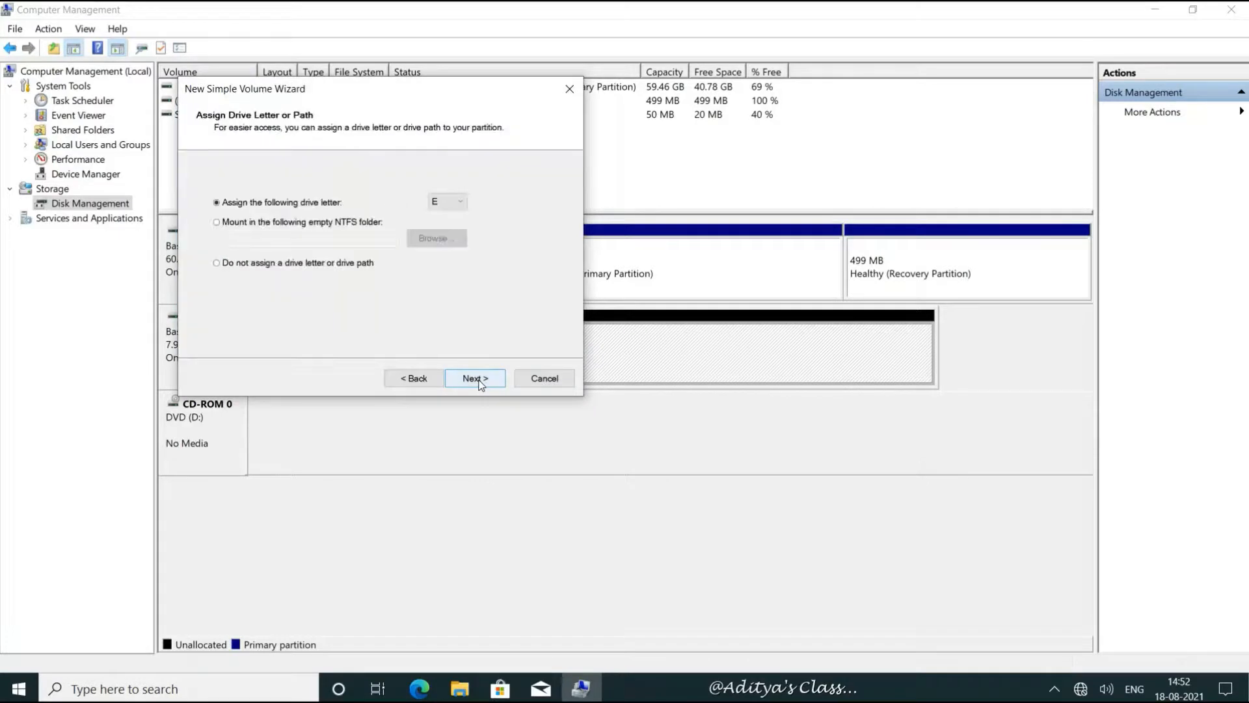
click(479, 380)
drag(423, 282, 334, 286)
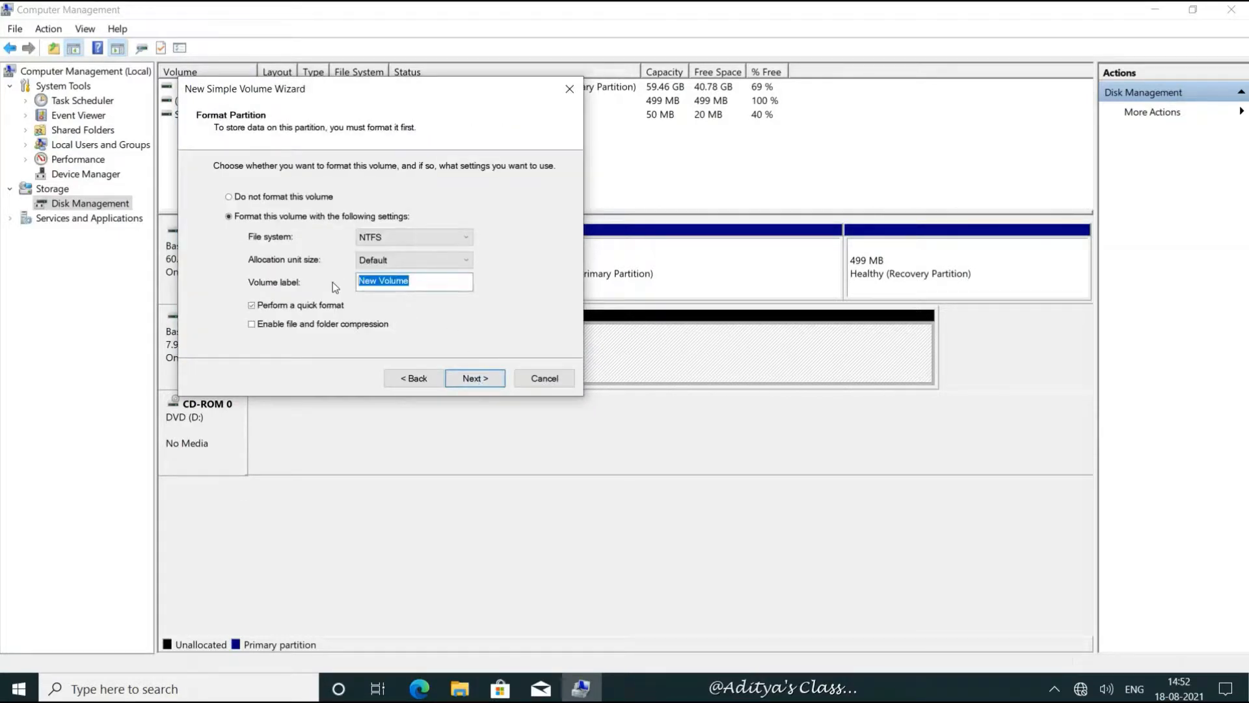
key(BackSpace)
click(488, 381)
click(488, 381)
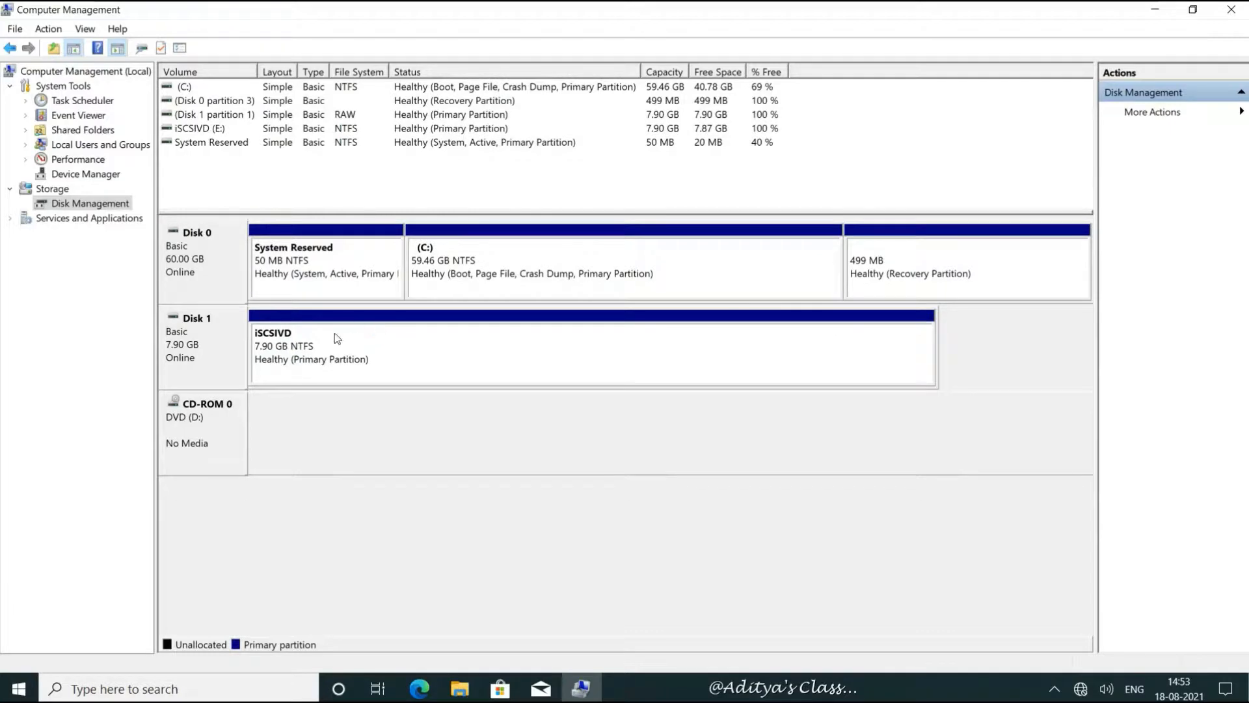
Open the iSCSIVD (E:) drive in File Explorer and create a text document there with its default name
click(459, 688)
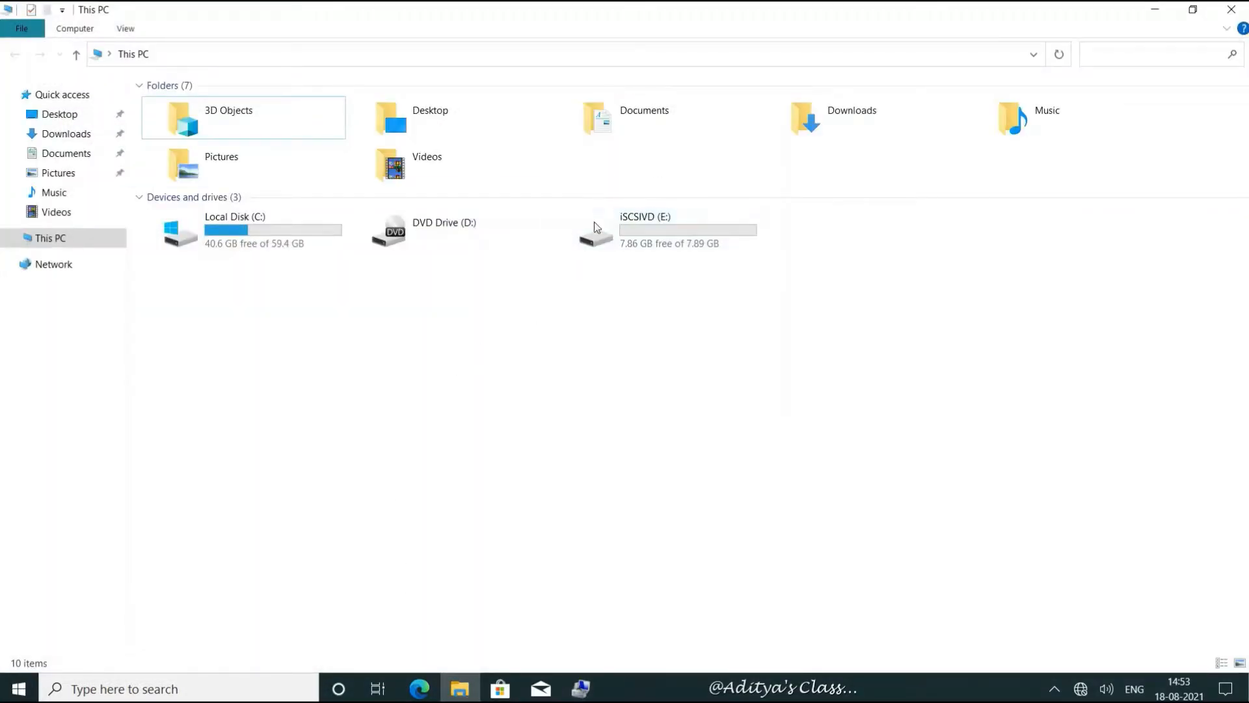
double_click(666, 239)
right_click(444, 261)
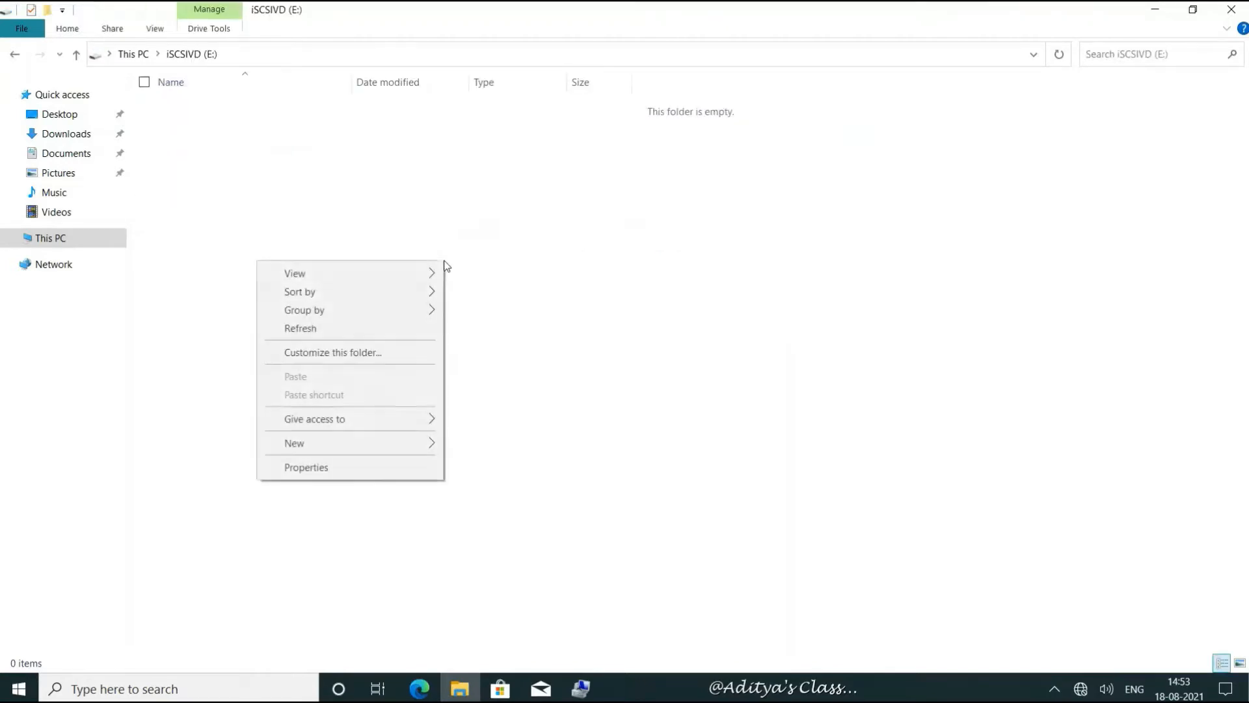
mouse_move(417, 452)
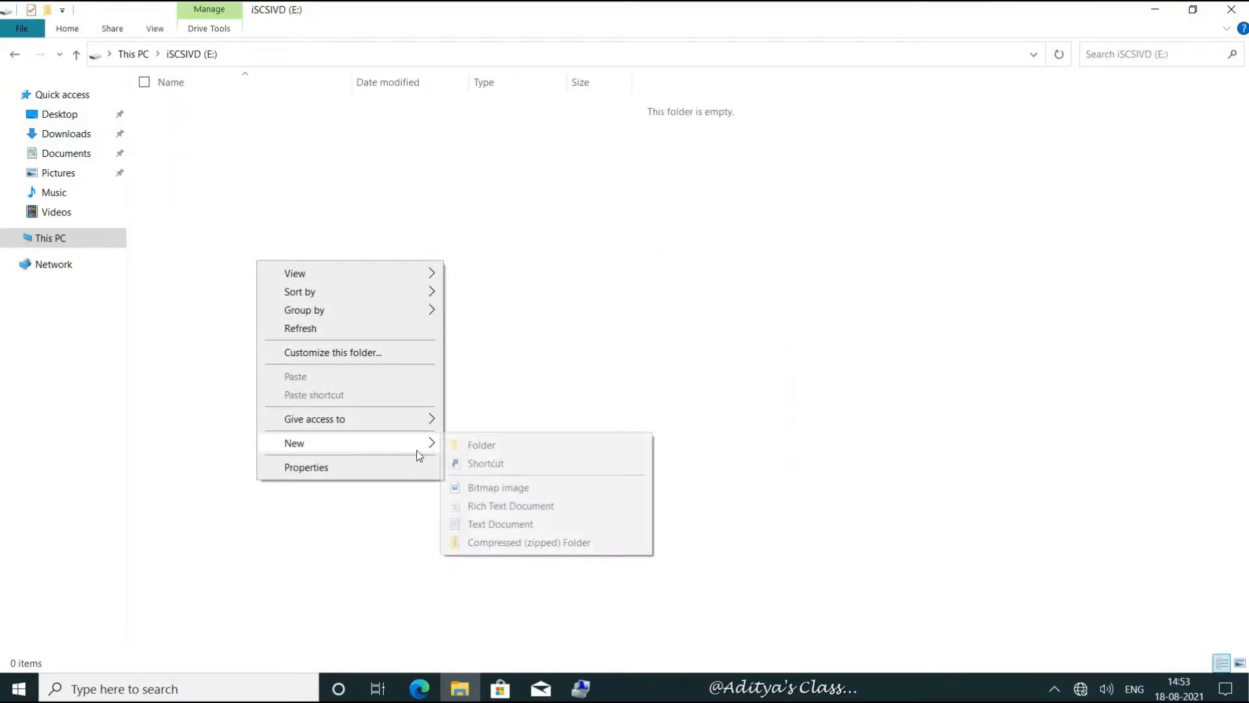
click(499, 524)
click(205, 187)
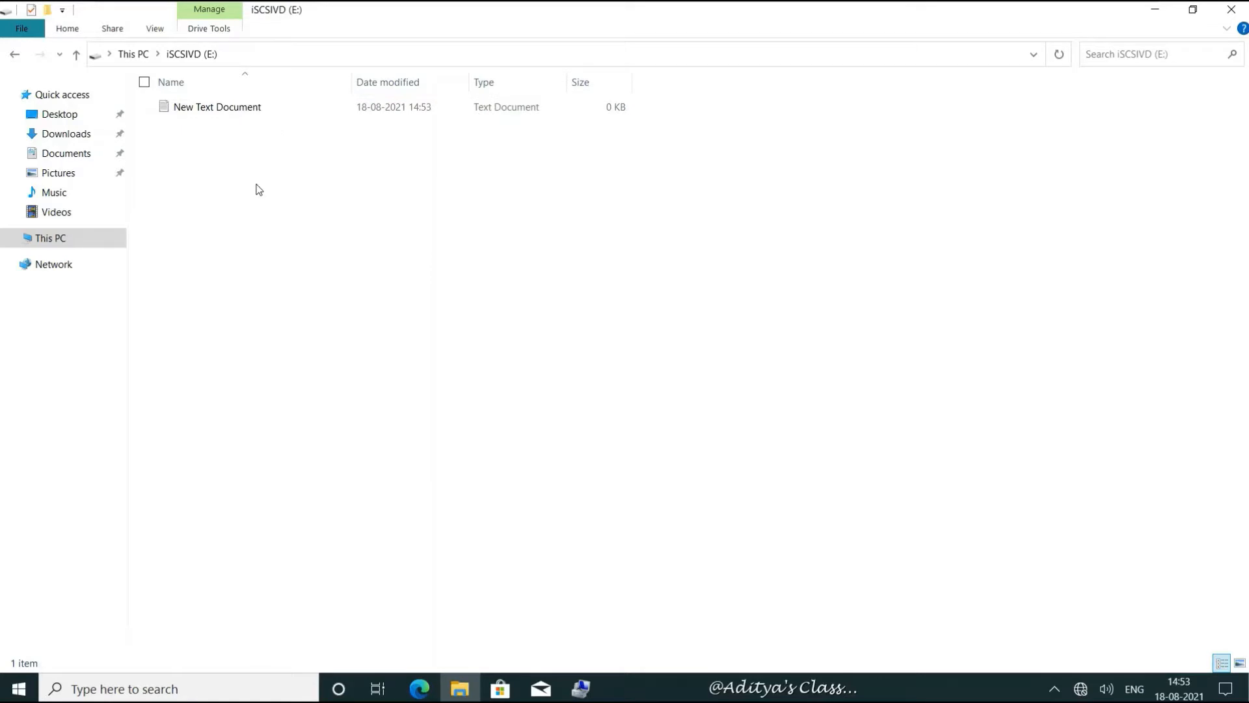
Go back to This PC in File Explorer, and close Computer Management after reviewing Disk 1's iSCSIVD volume
click(133, 54)
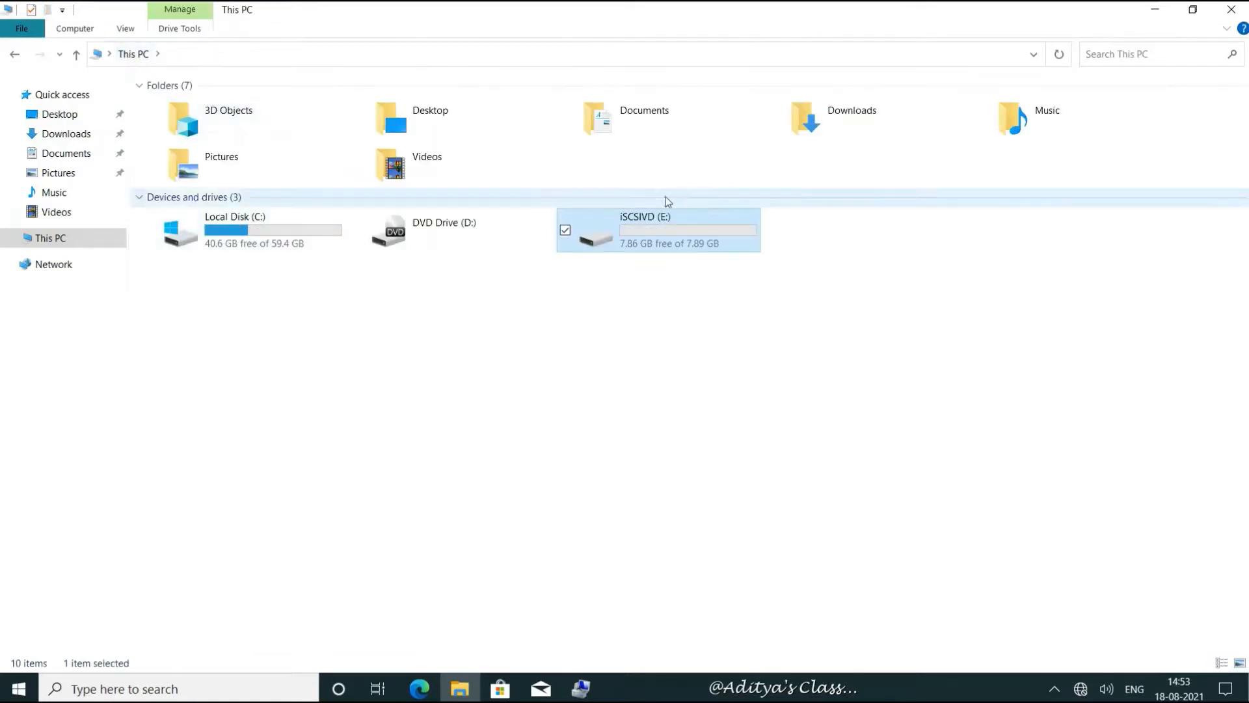
click(581, 688)
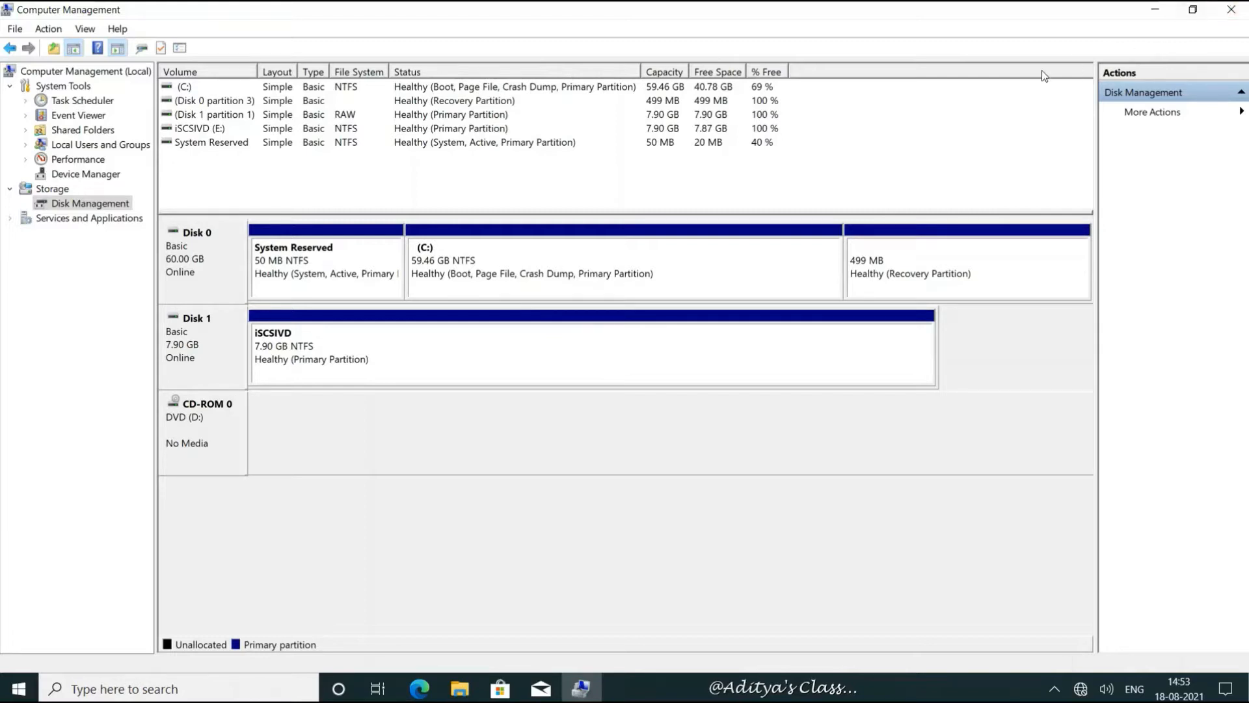
click(1233, 11)
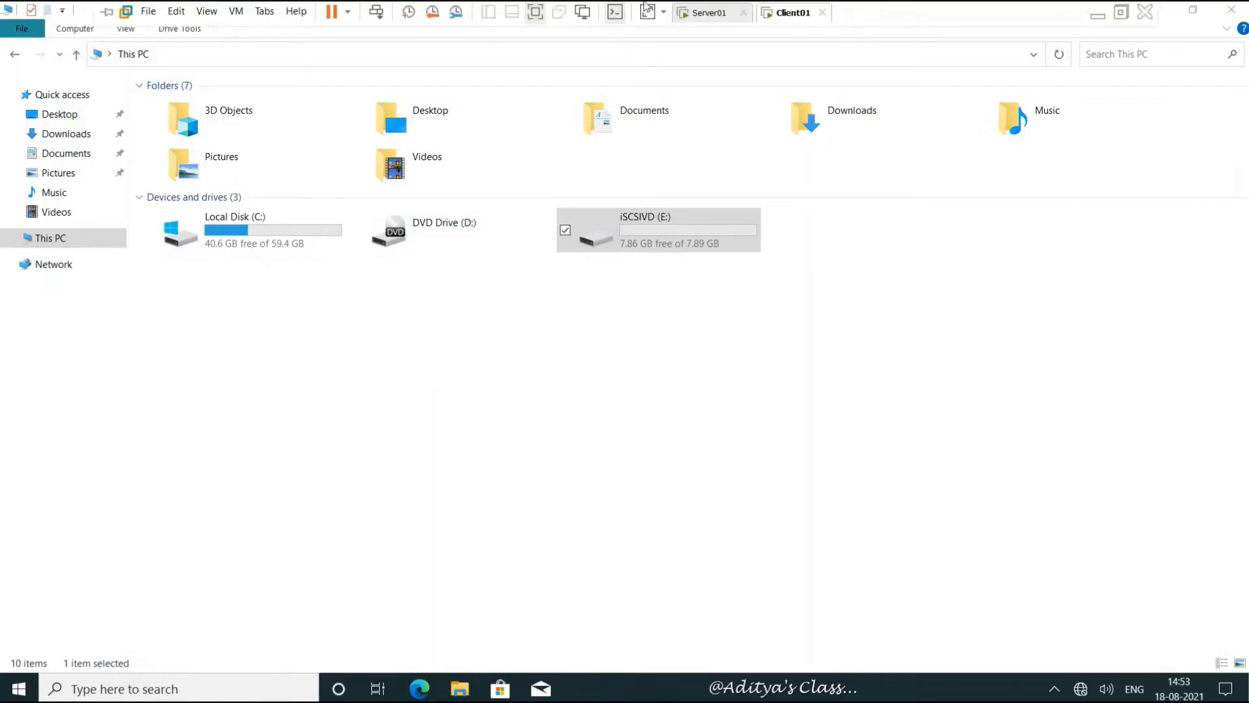
Switch to Server01 and refresh Server Manager to check the connection status of the VD1.vhdx virtual disk and the iscsivd target
click(702, 13)
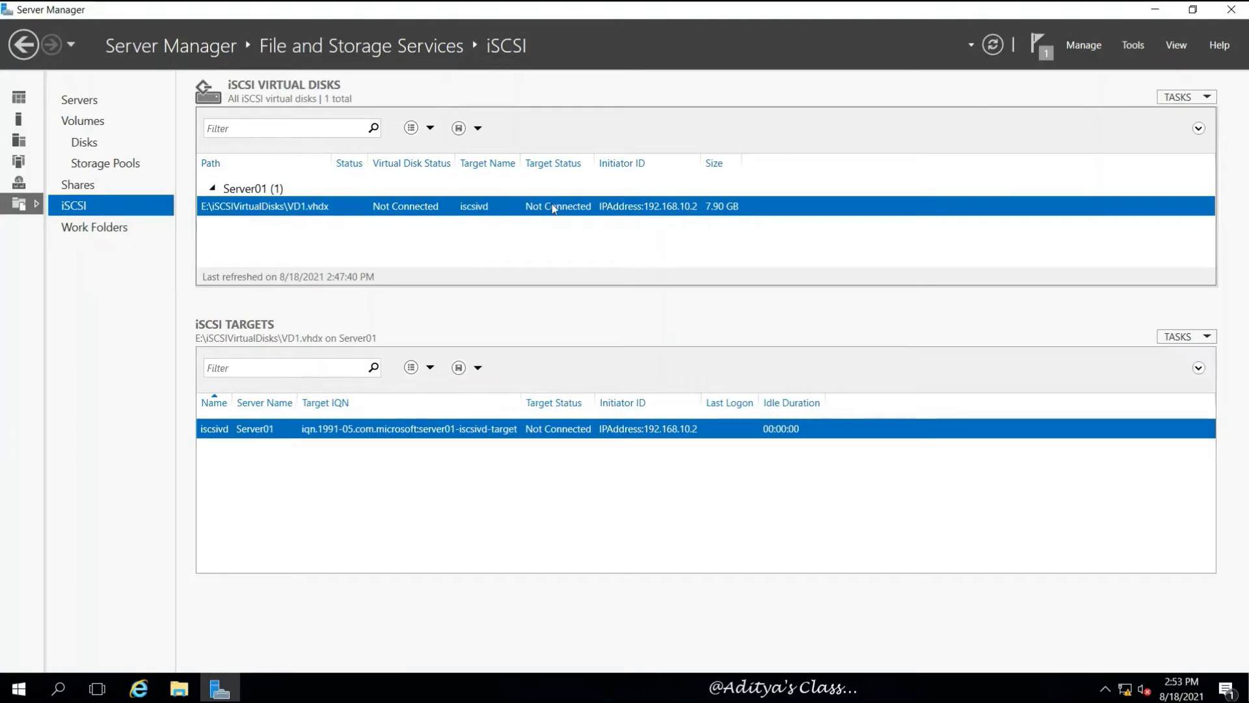
click(1001, 43)
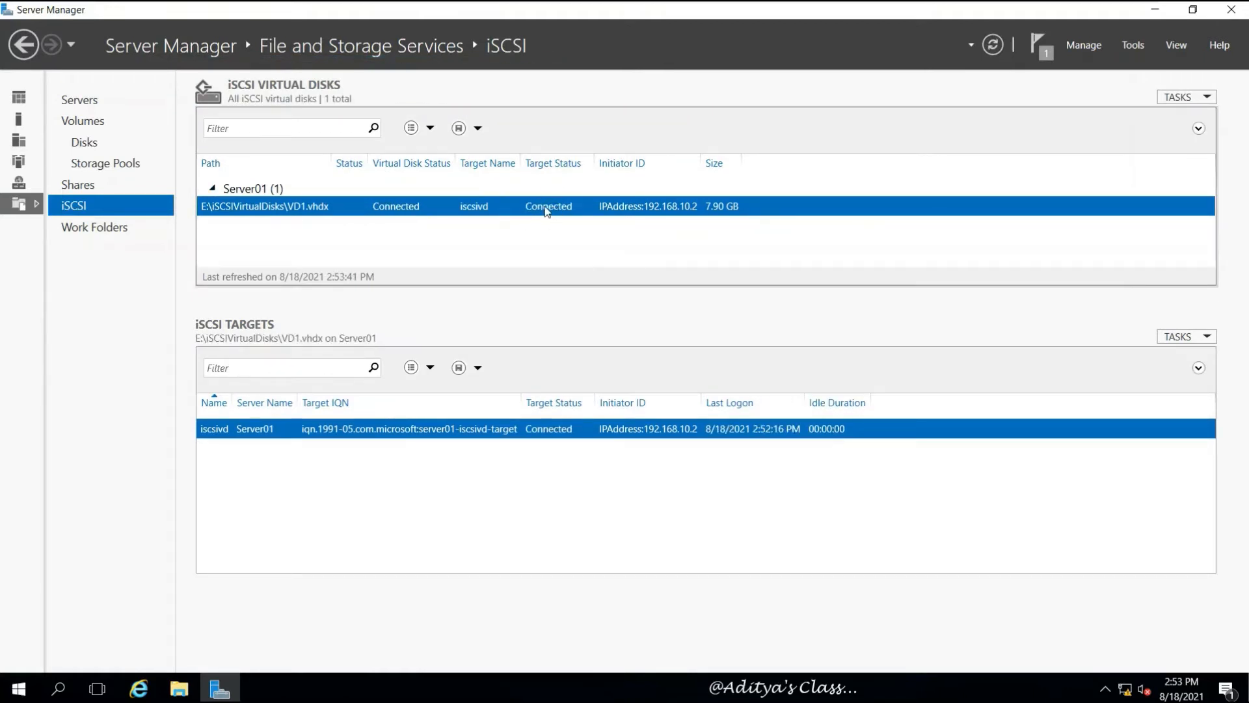
click(547, 424)
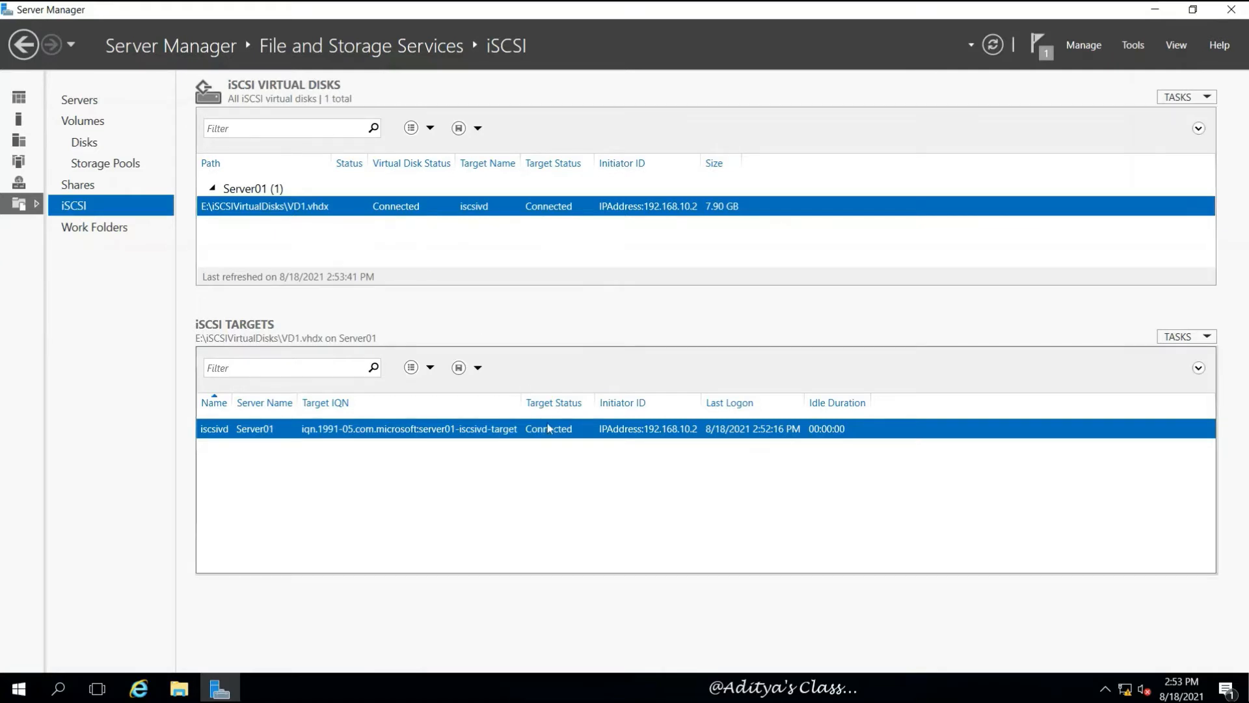
click(899, 201)
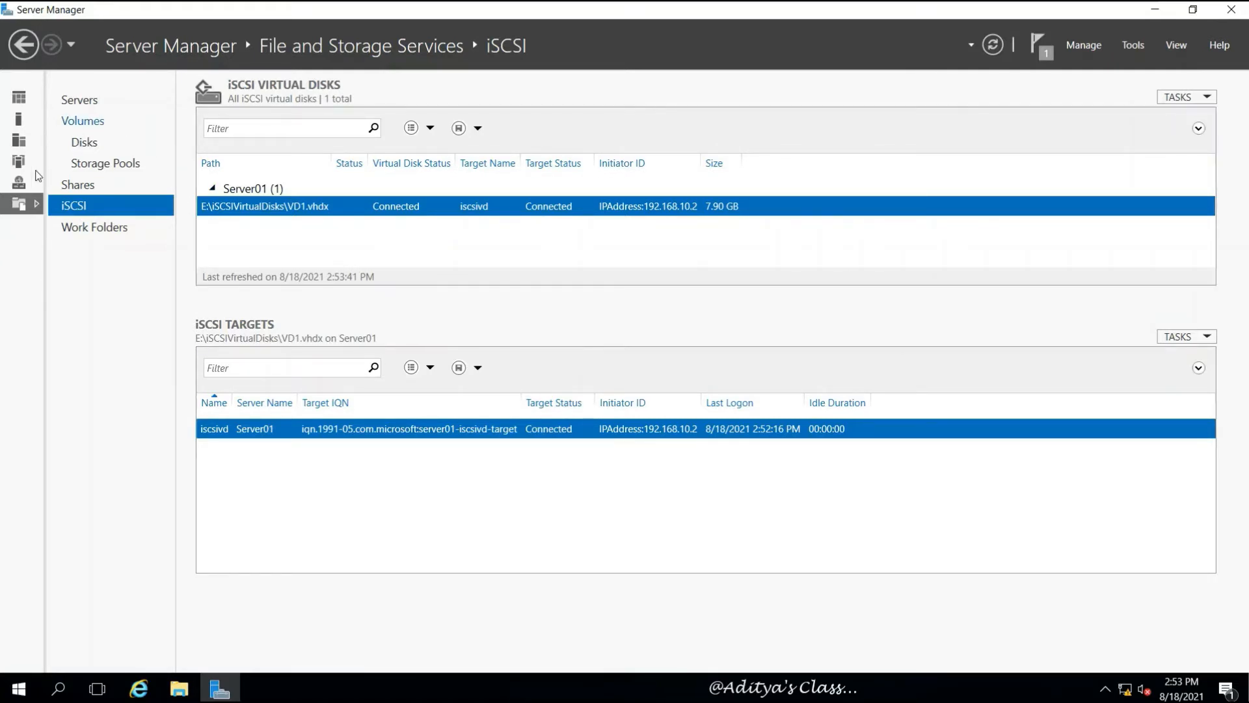
Return Server Manager to its Dashboard and minimize the virtual machine window to the host desktop
click(24, 208)
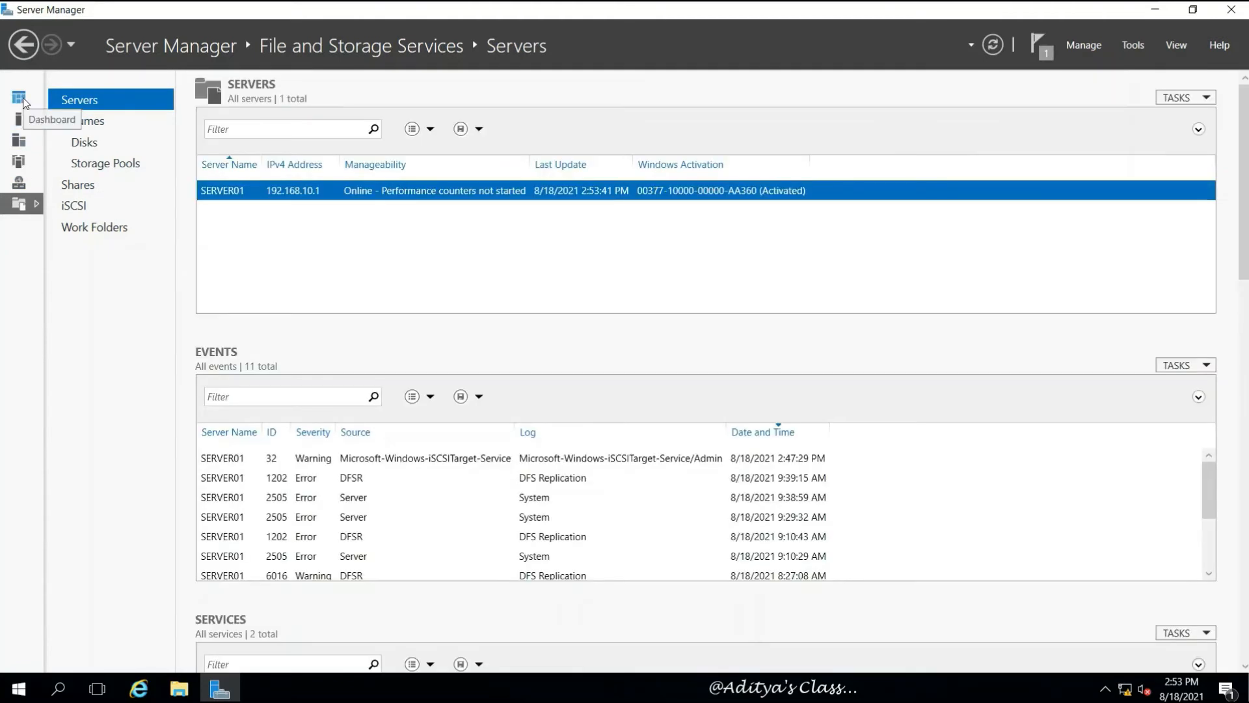
click(24, 99)
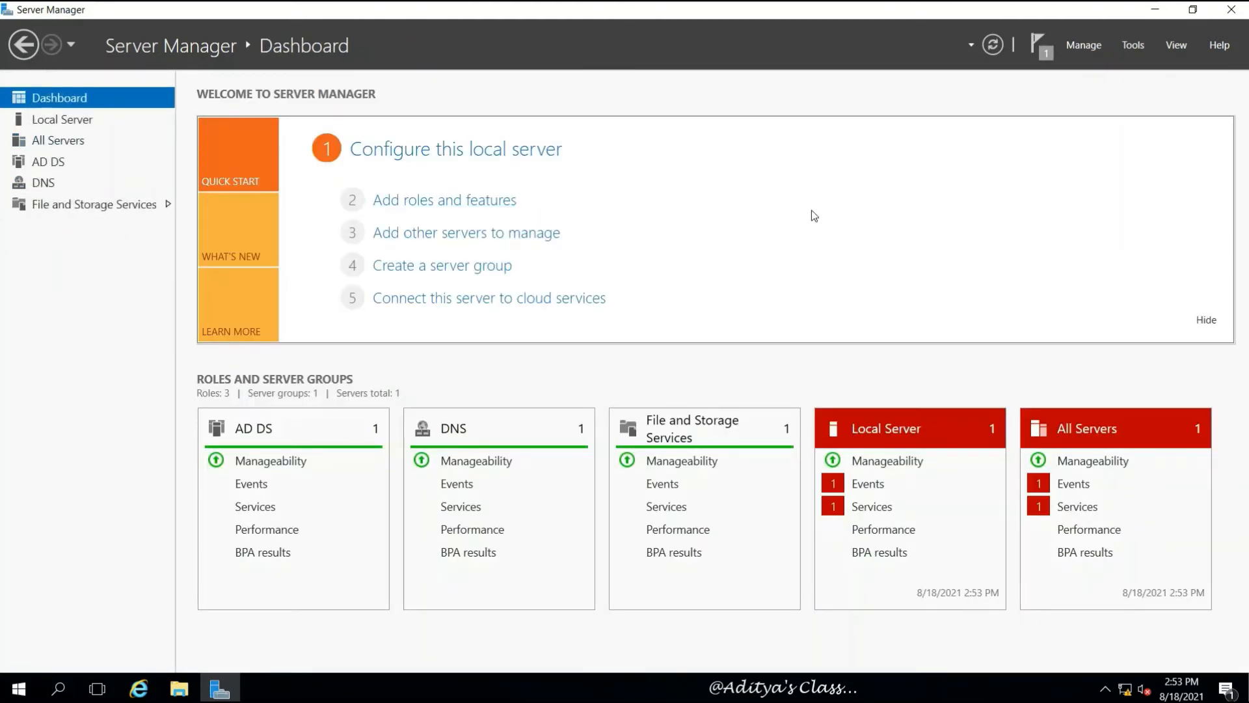
mouse_move(1034, 2)
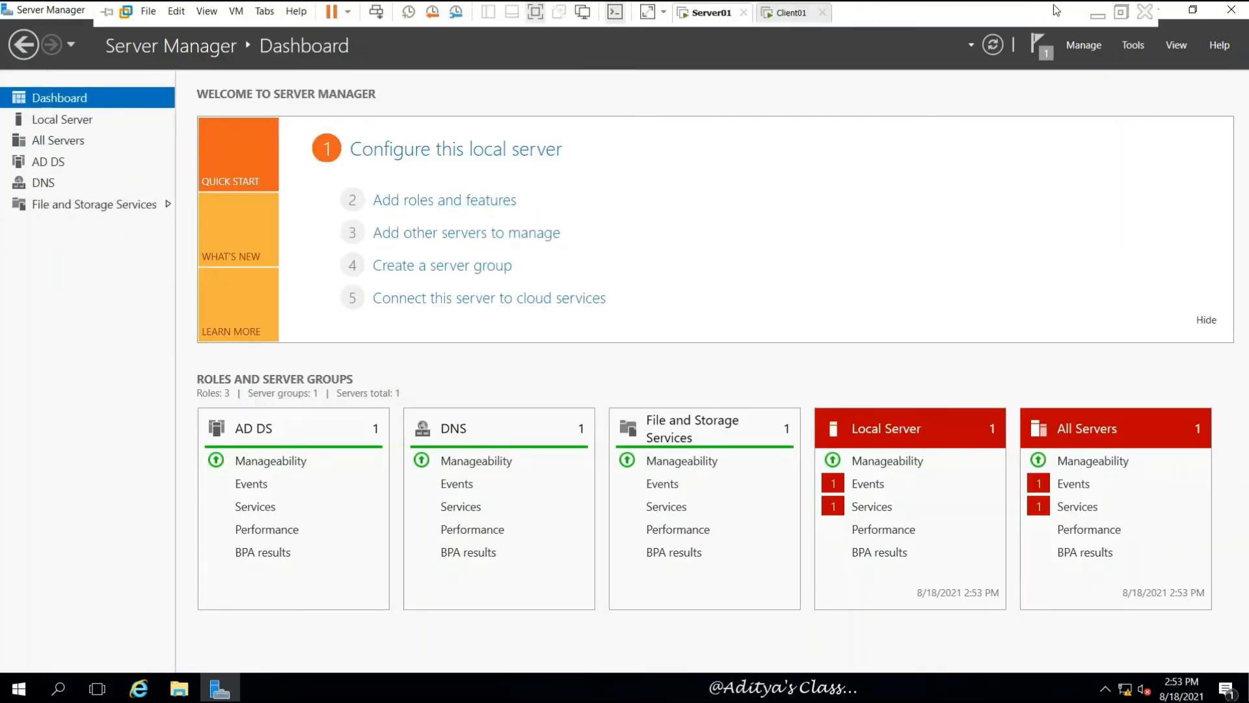
click(1098, 11)
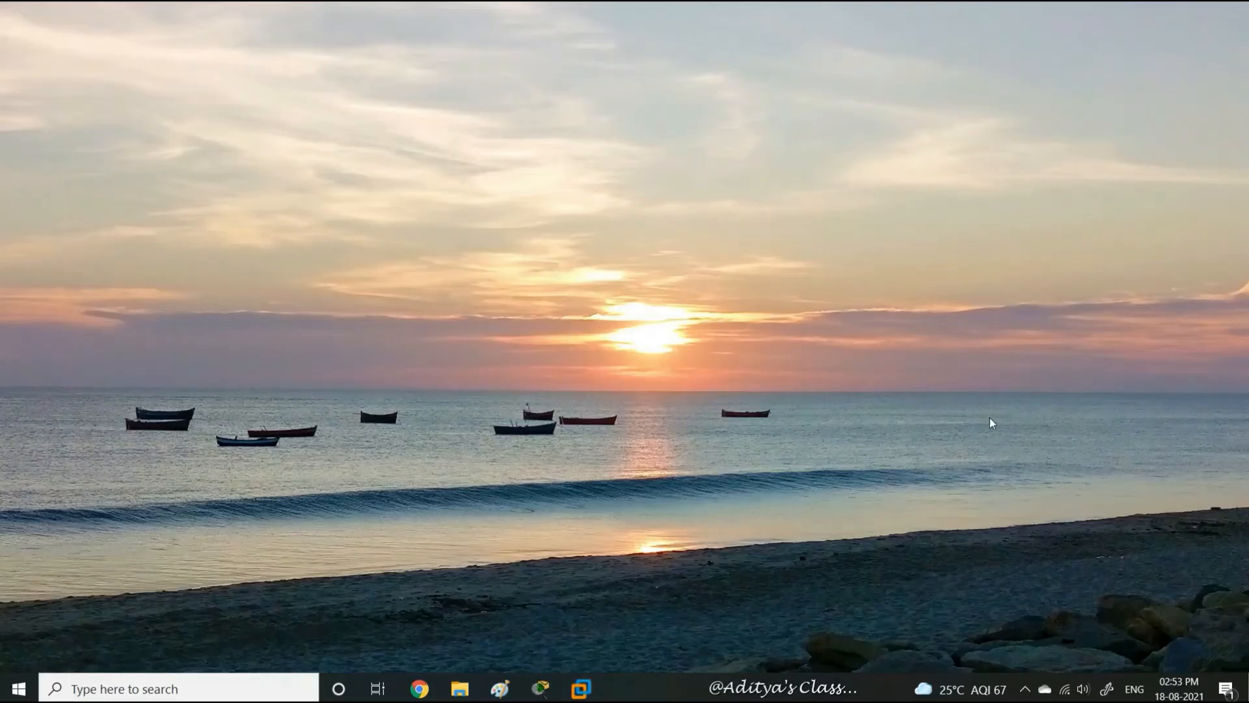